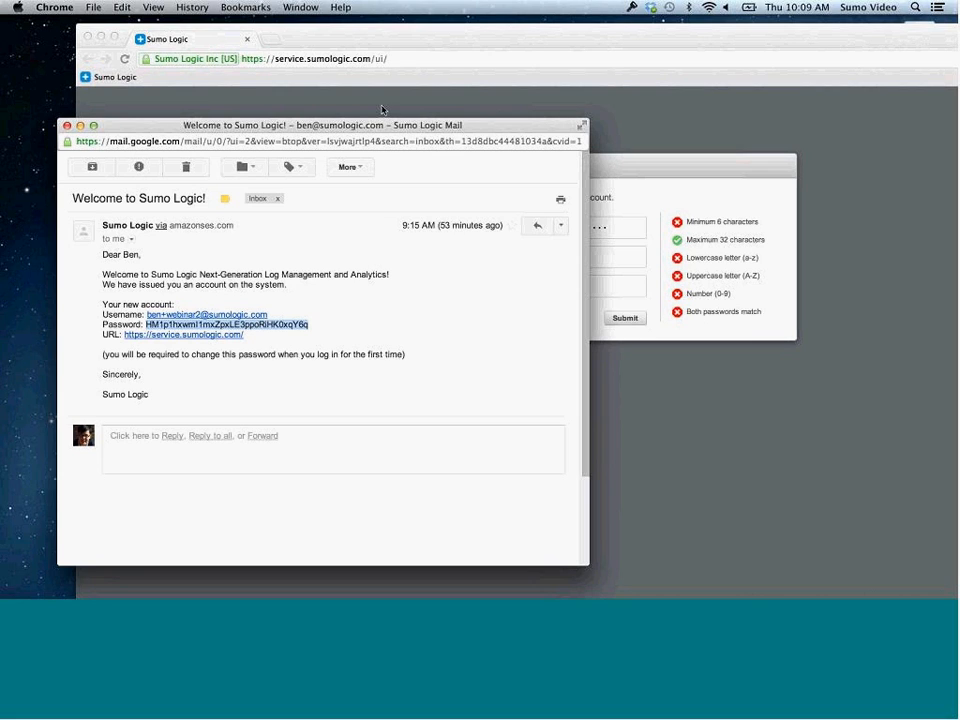
Enter a new account password in both password fields and submit the change
left_click_drag(400, 127, 369, 115)
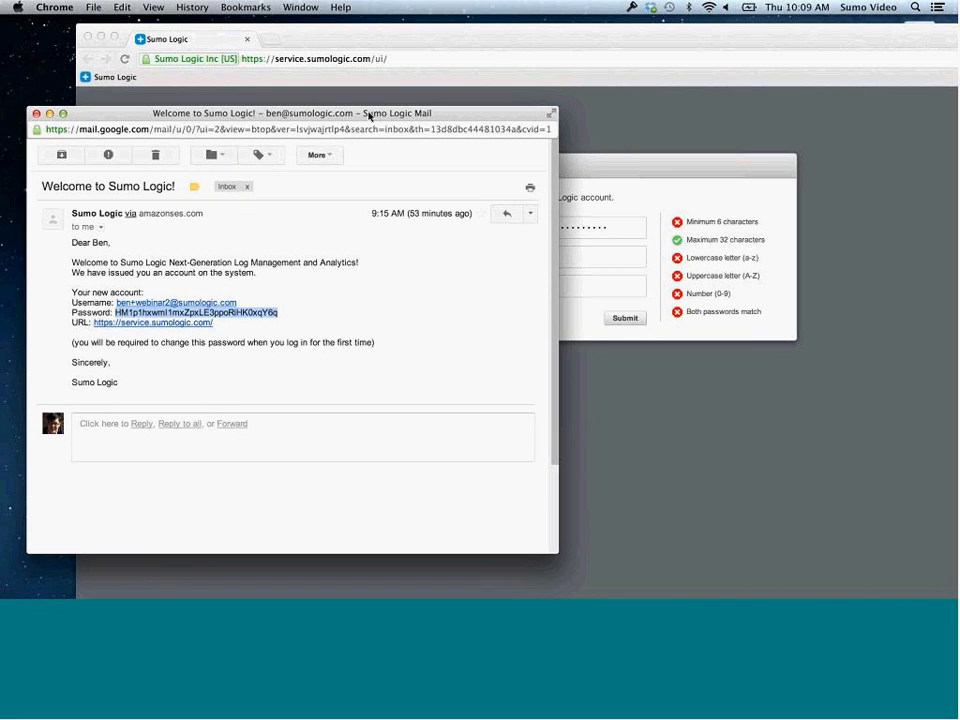
left_click(598, 260)
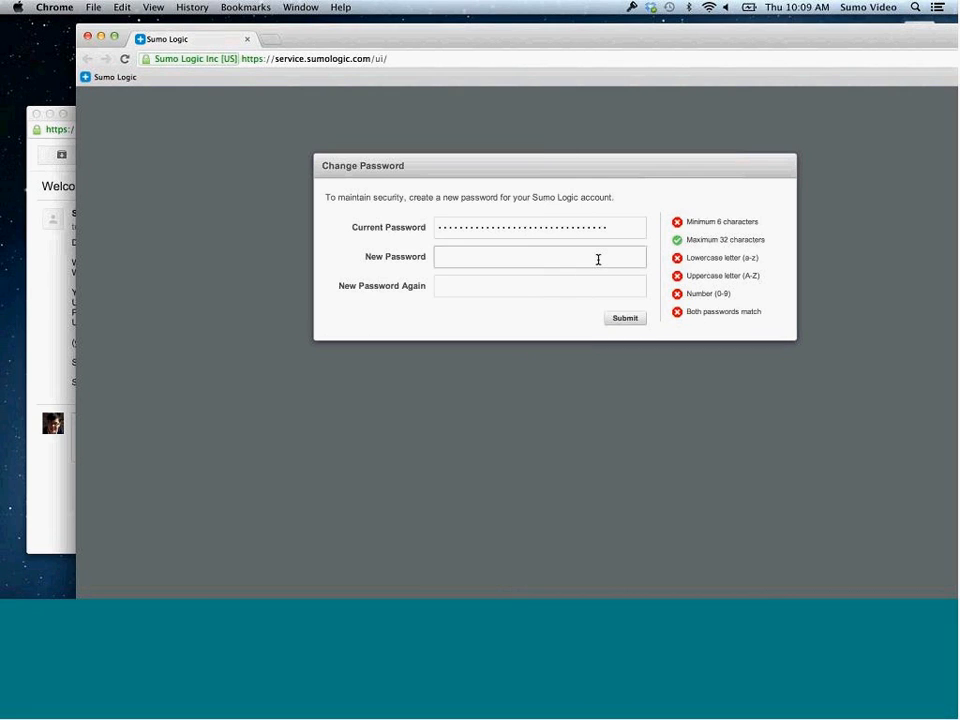
key("super+v")
left_click(583, 289)
key("super+v")
left_click(626, 319)
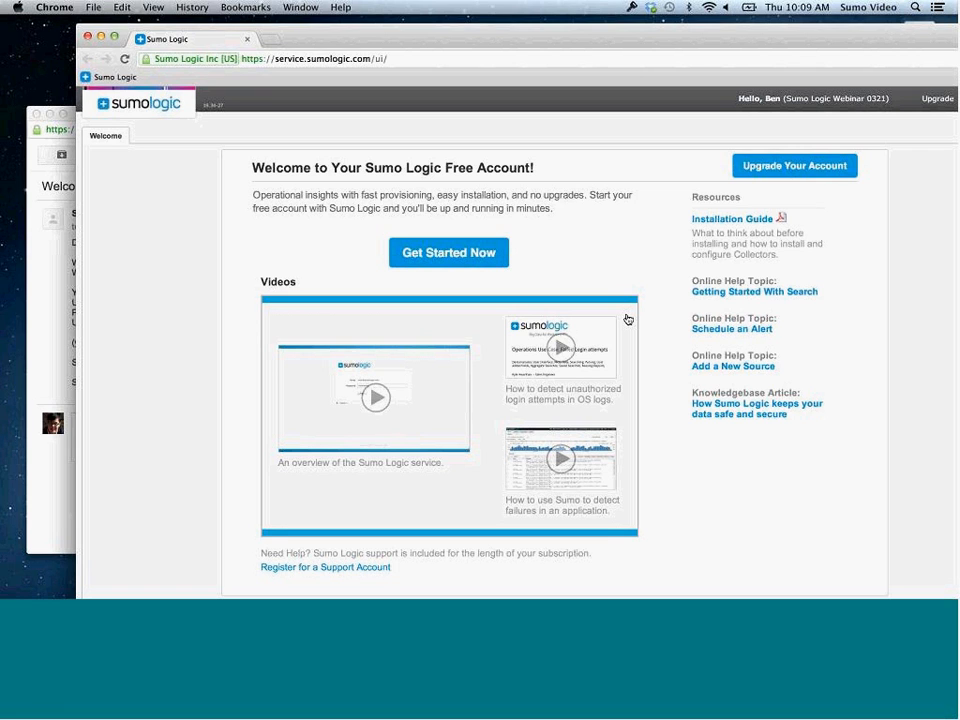
Maximize the Chrome window and launch the collector setup with Get Started Now
left_click(114, 38)
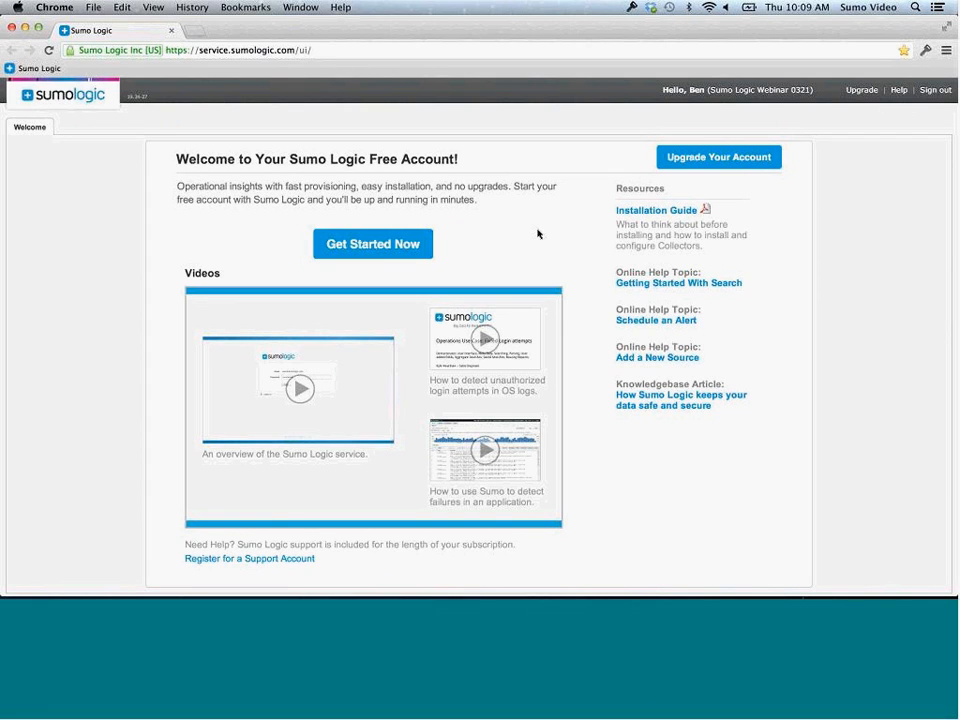
left_click(403, 244)
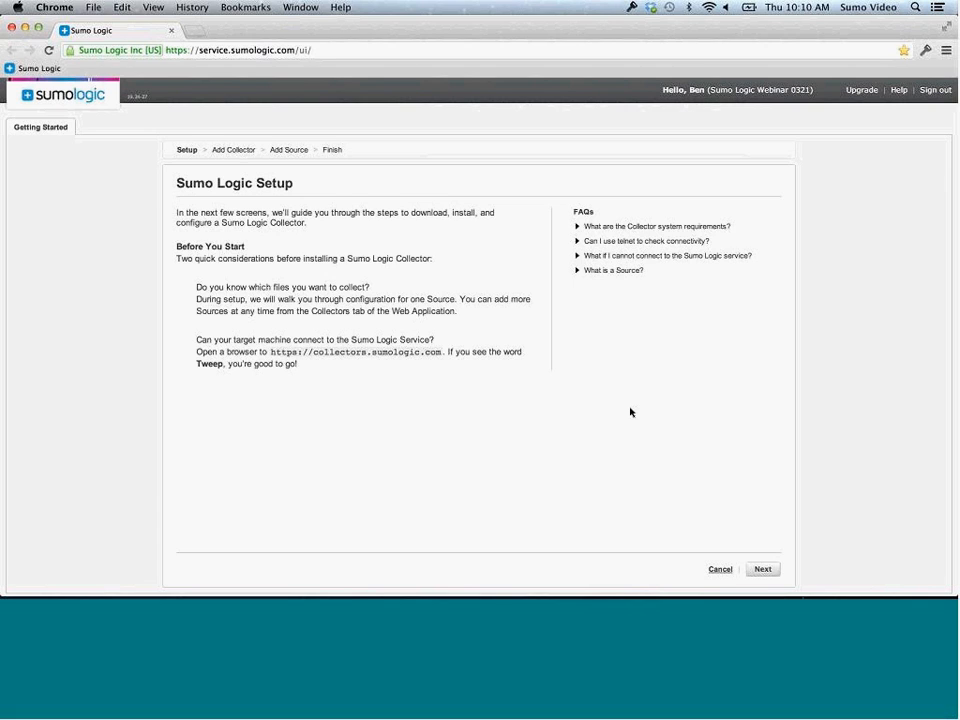
Move past the setup introduction, choose Local Collector, and skip the Download Collector page
left_click(762, 569)
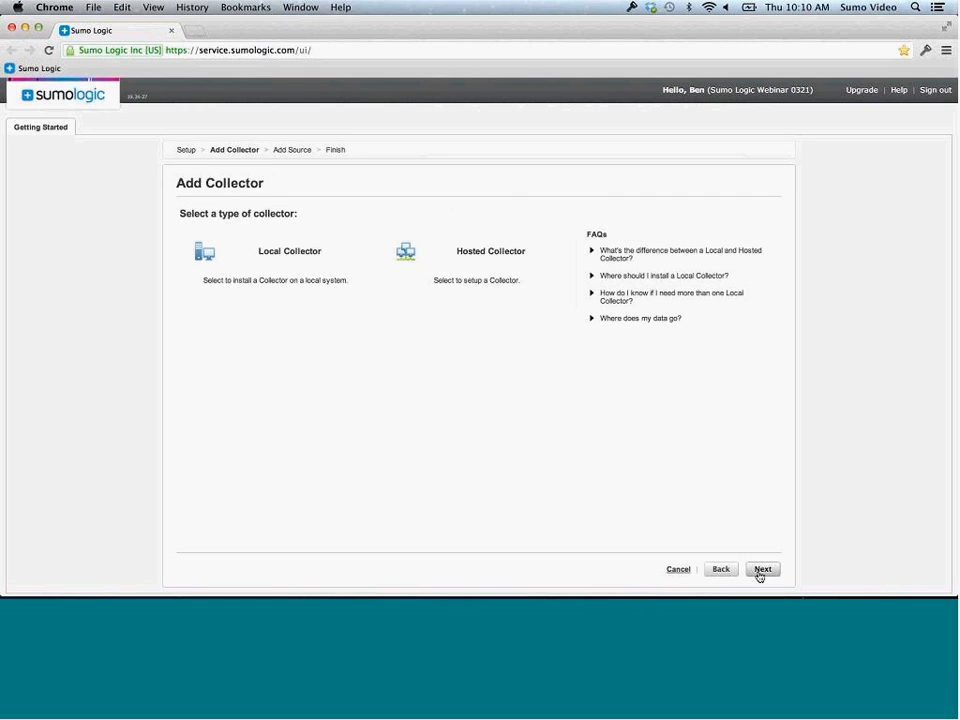
left_click(307, 293)
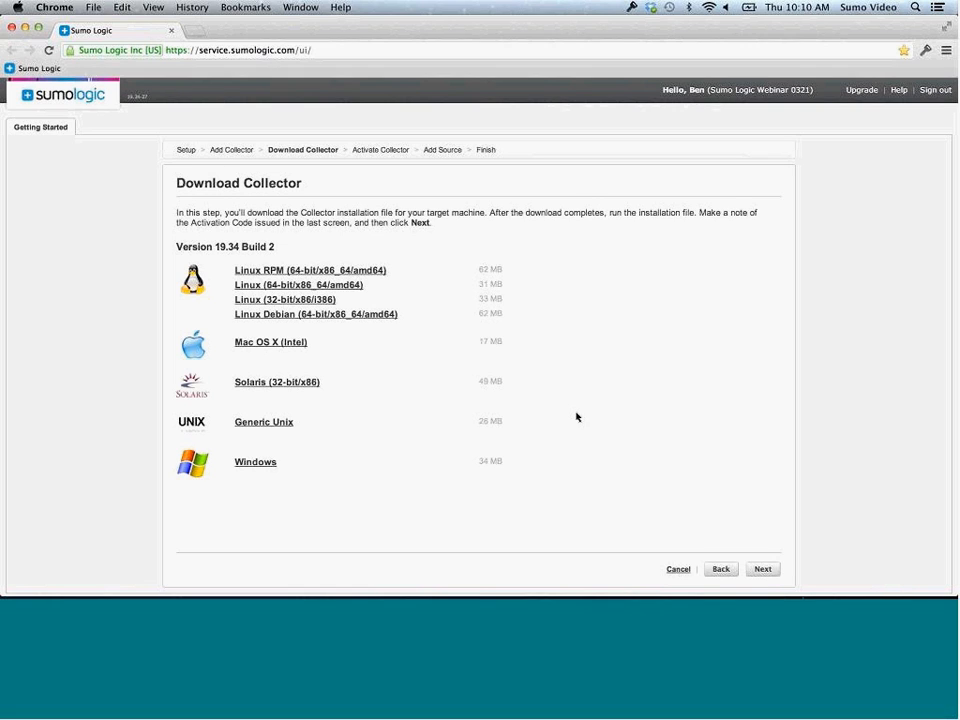
left_click(762, 569)
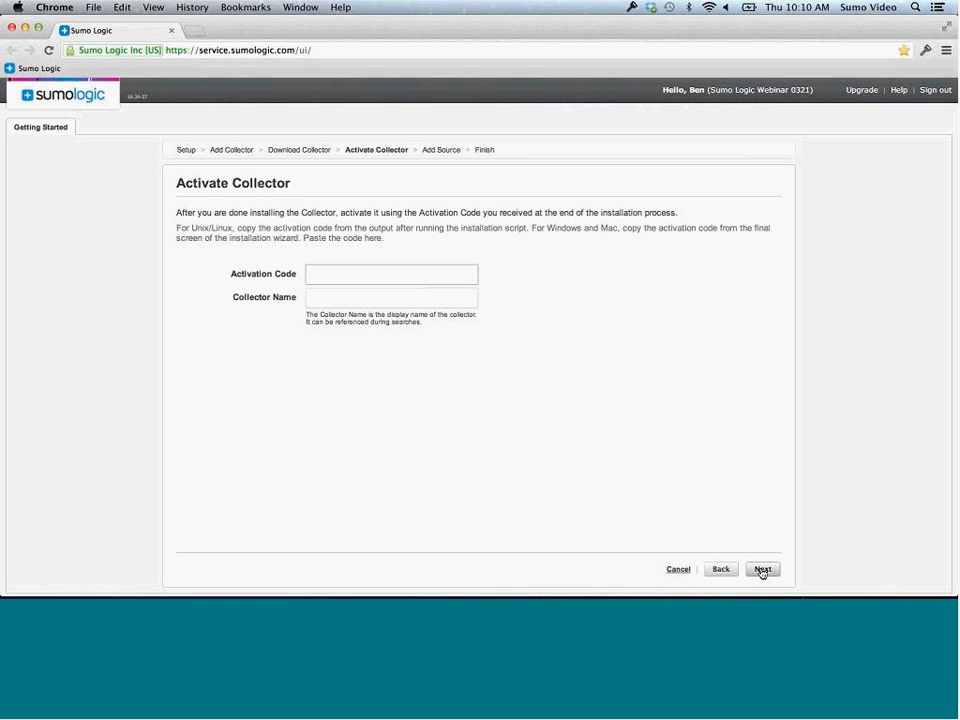
mouse_move(360, 575)
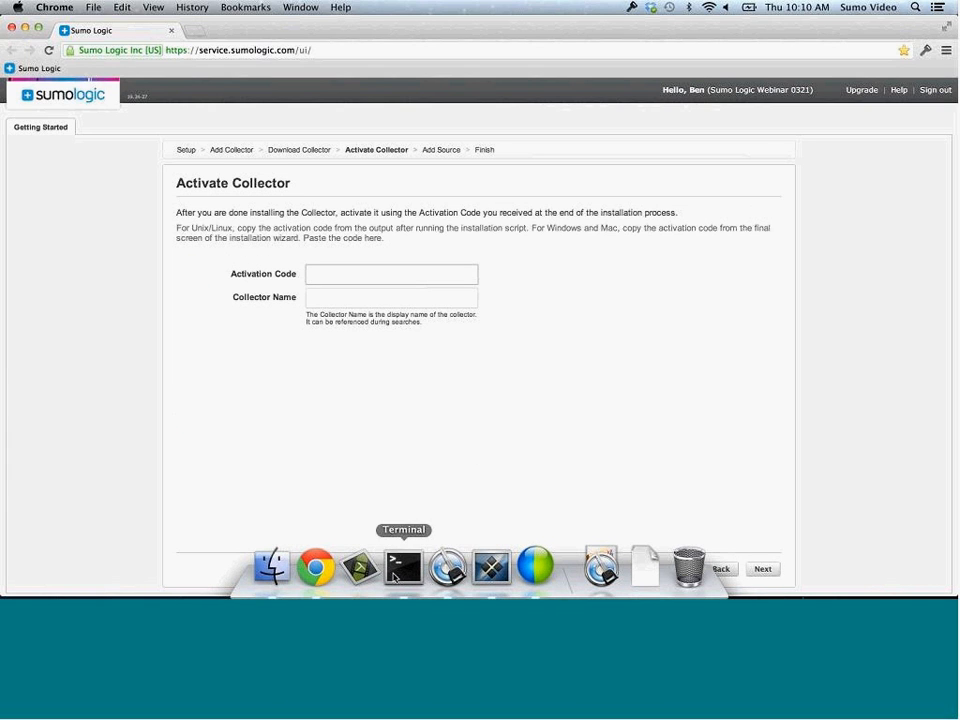
Run the Sumo Logic Collector installer script (./S tab-completed) in the server terminal
left_click(393, 577)
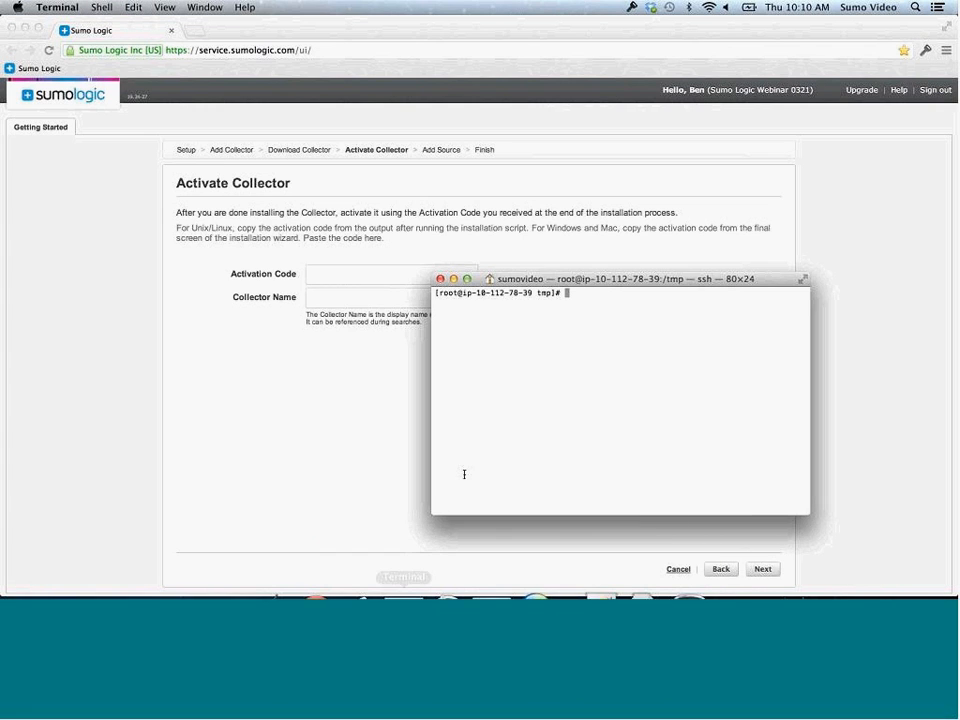
type("./S")
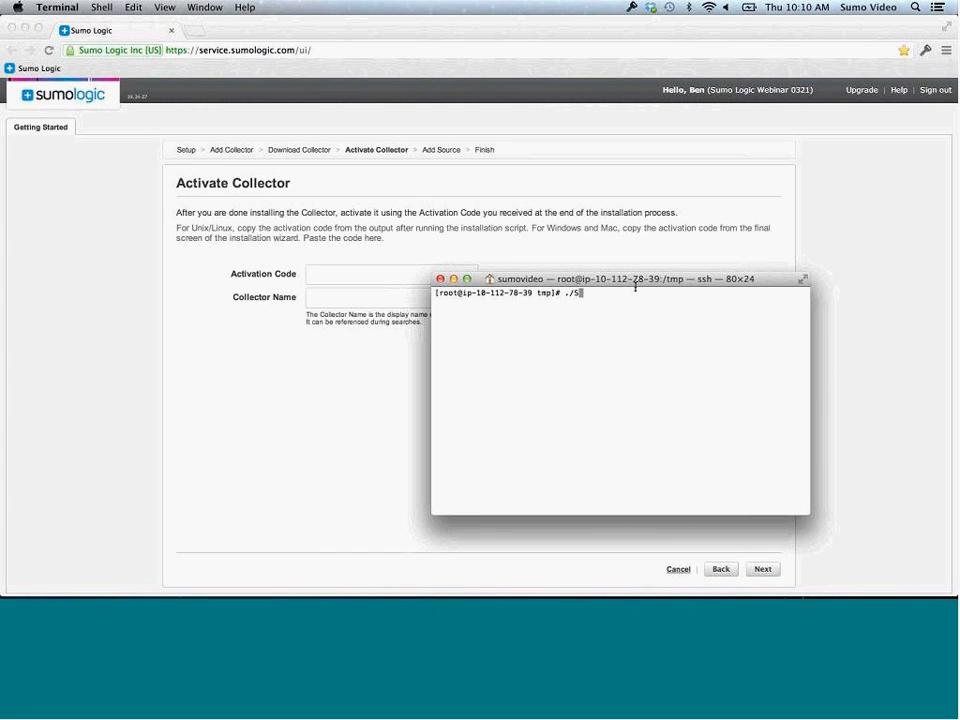
key("Tab")
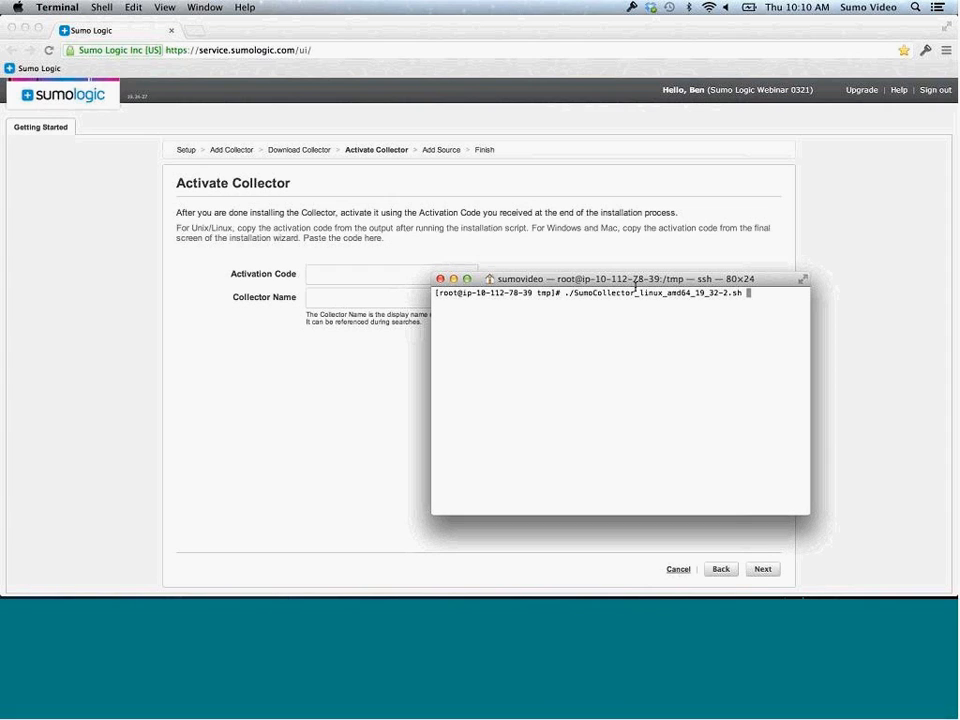
key("Return")
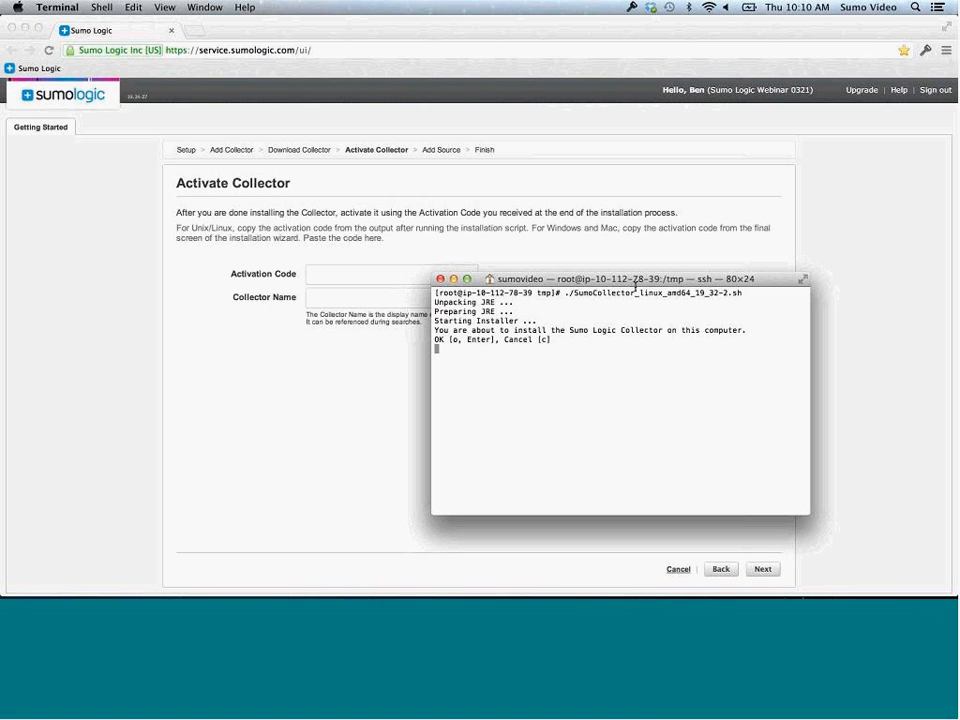
Accept the licence with 1, keeping install location /opt/SumoCollector and running as root
key("Return")
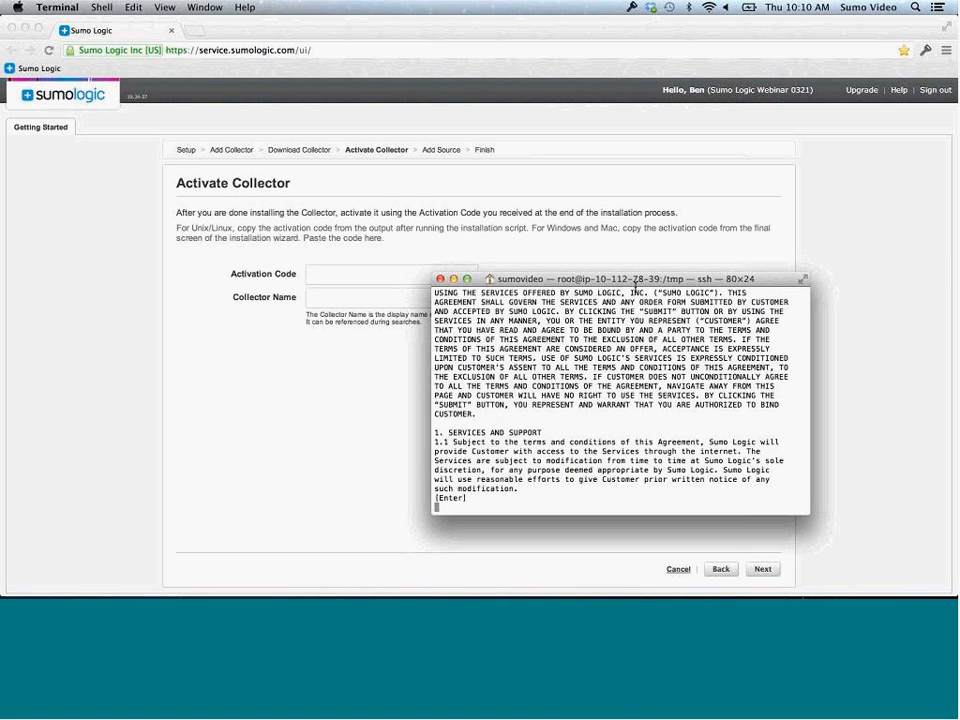
key("Return")
key("Return")
key("Return")
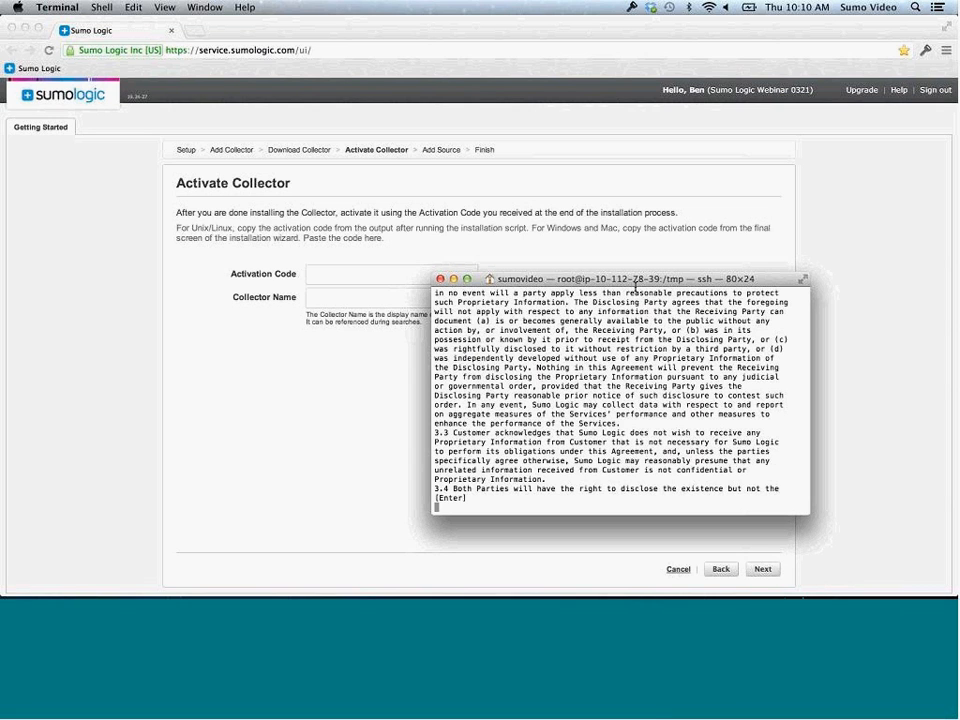
key("Return")
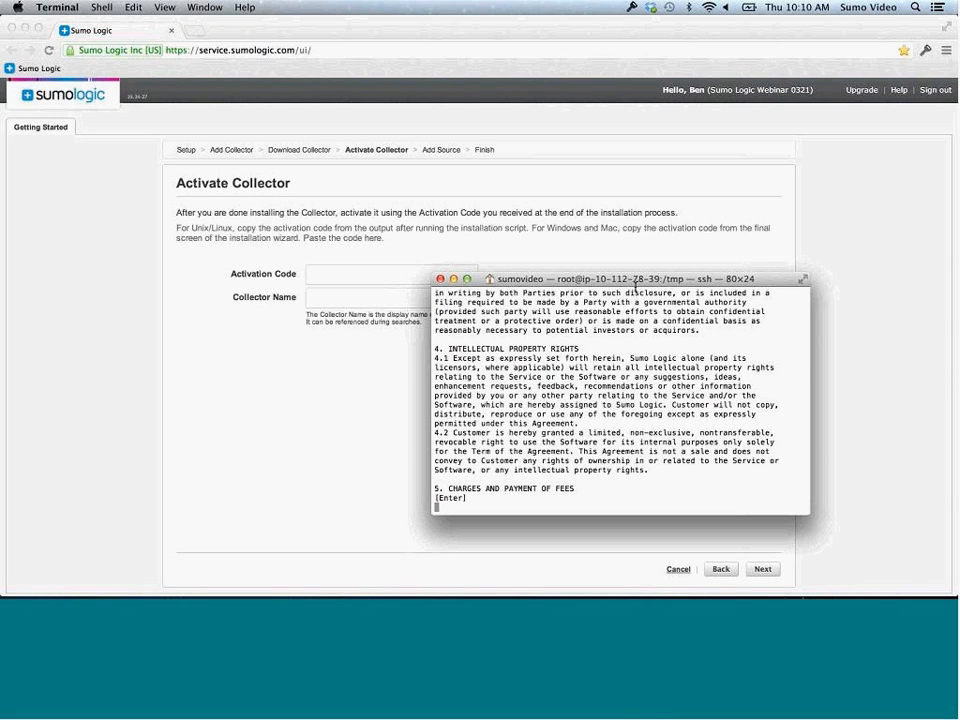
key("Return")
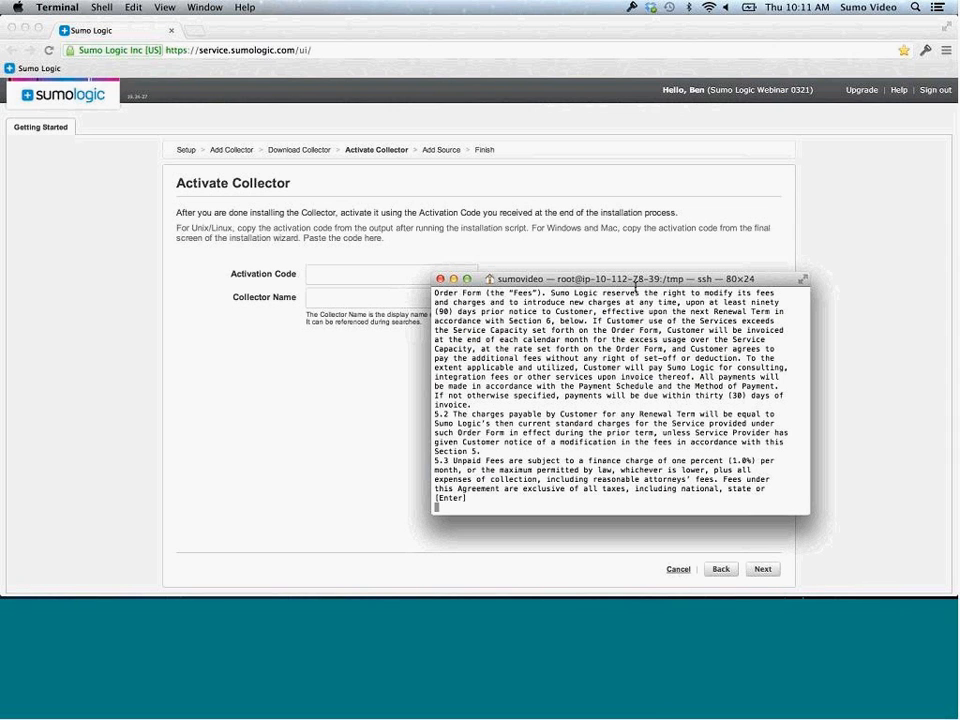
key("Return")
key("Return")
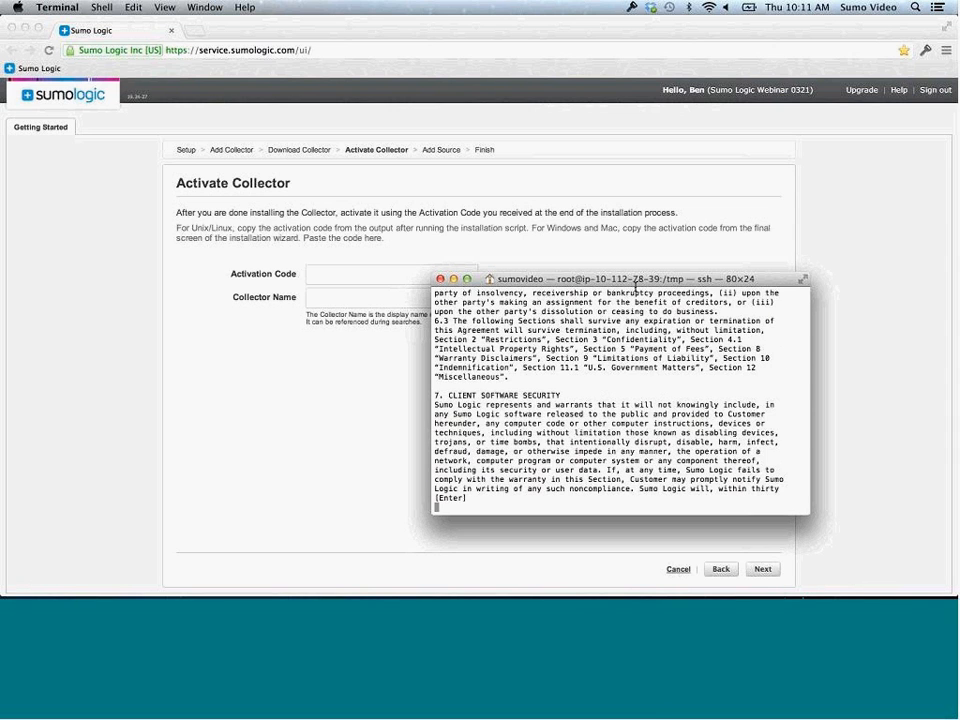
key("Return")
key("Return")
key("Return")
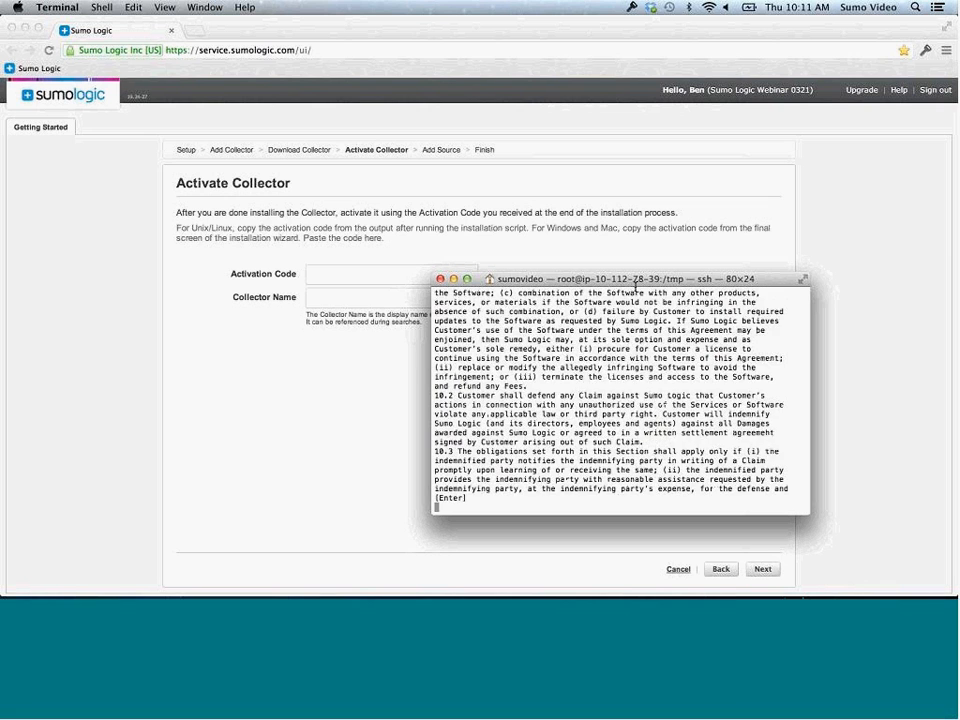
key("Return")
key("Return")
key("Return")
key("Return")
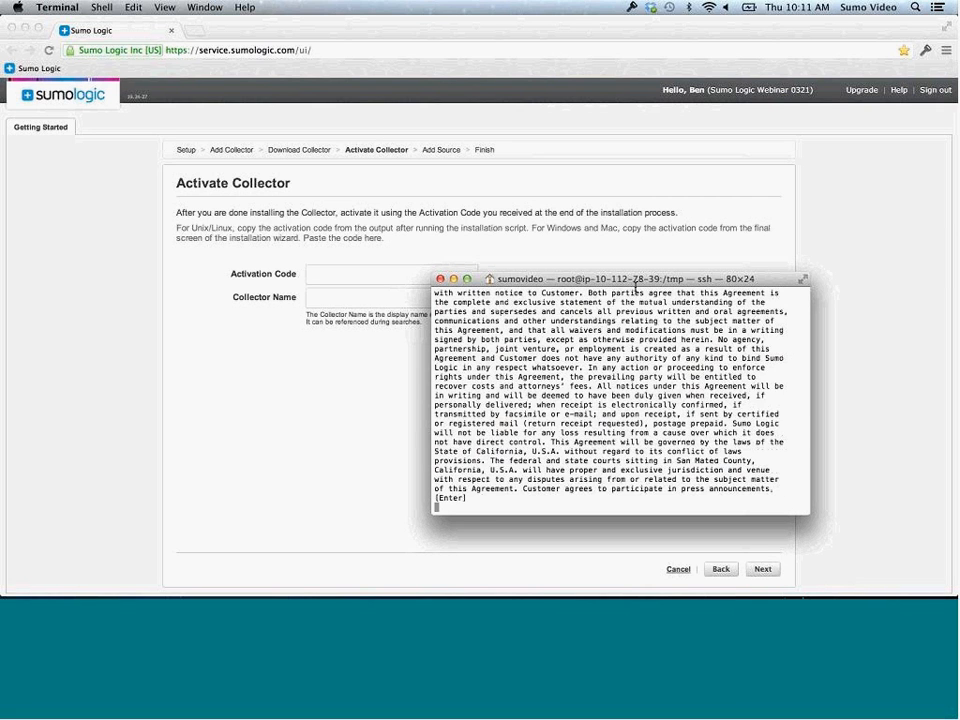
type("1")
key("Return")
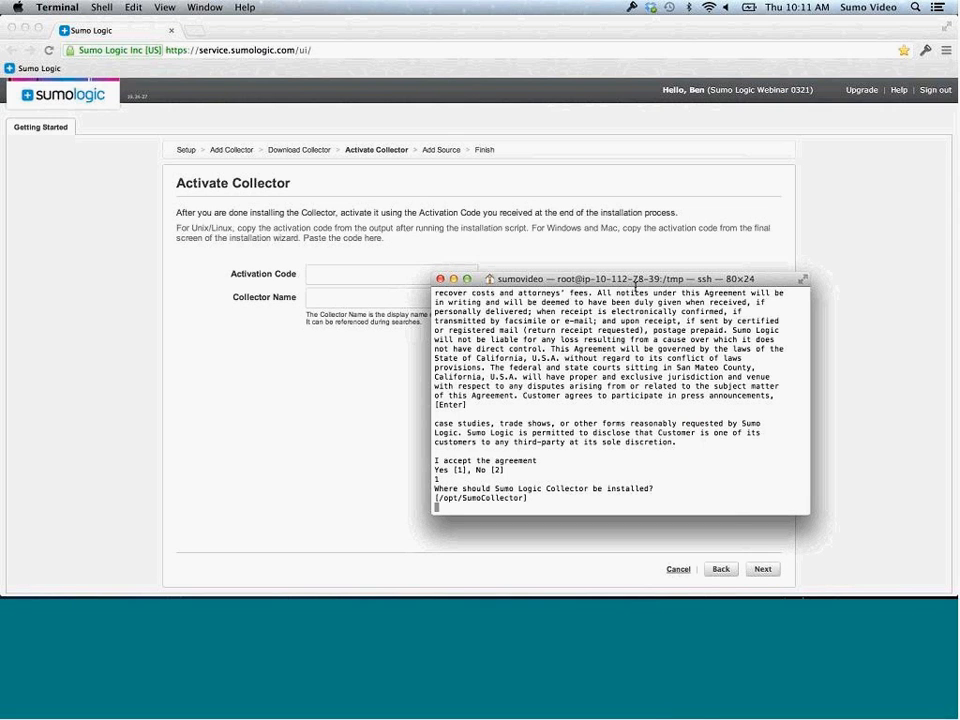
key("Return")
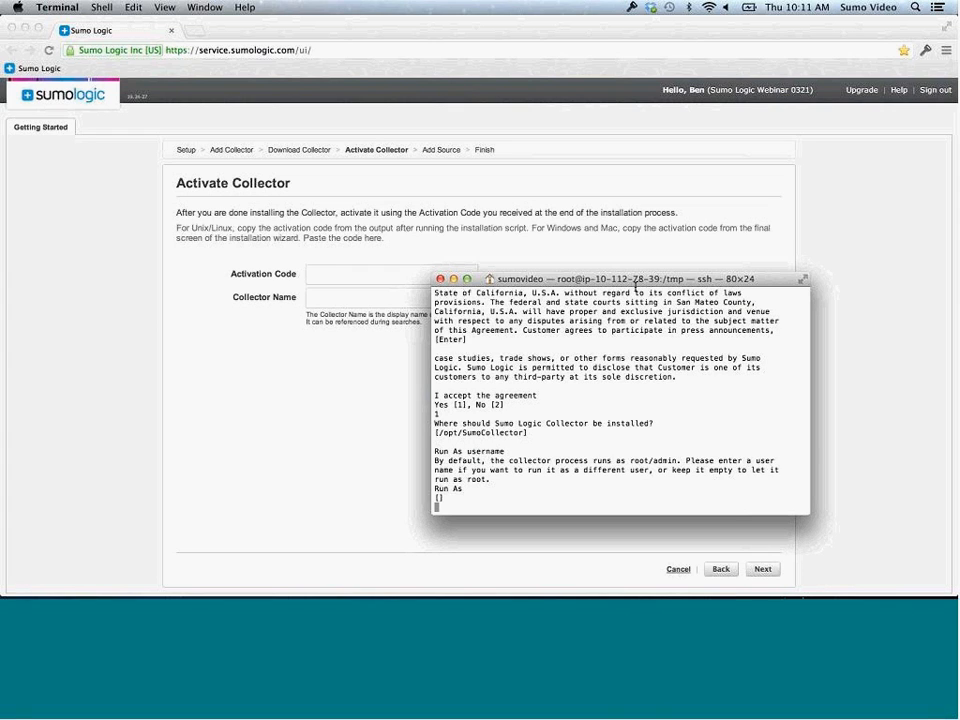
key("Return")
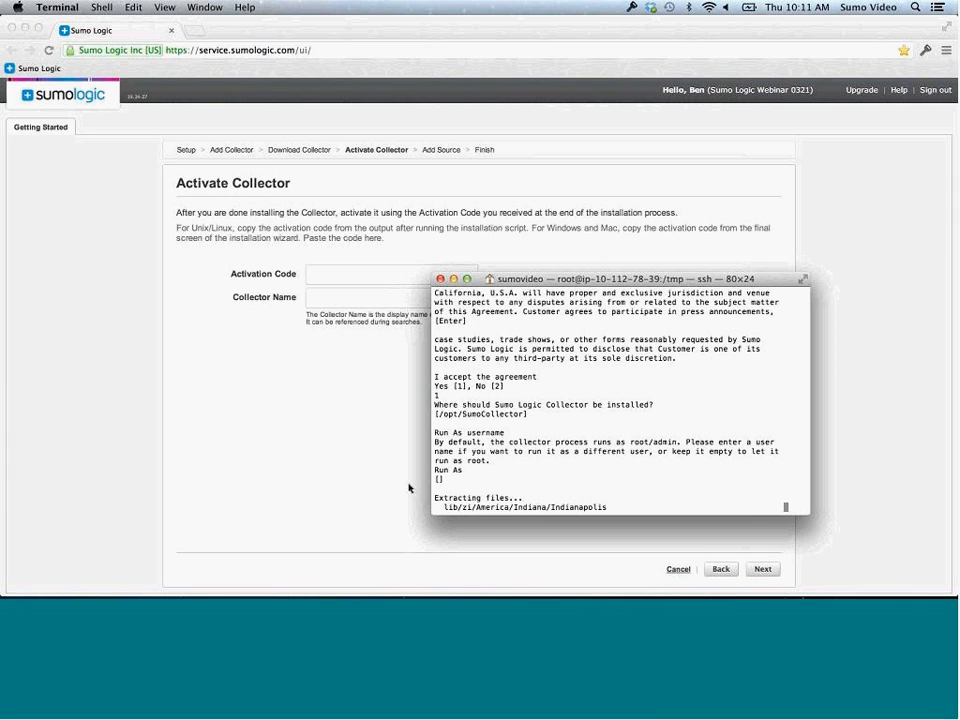
On the remote Windows desktop, start the collector setup wizard and accept its licence agreement
mouse_move(405, 565)
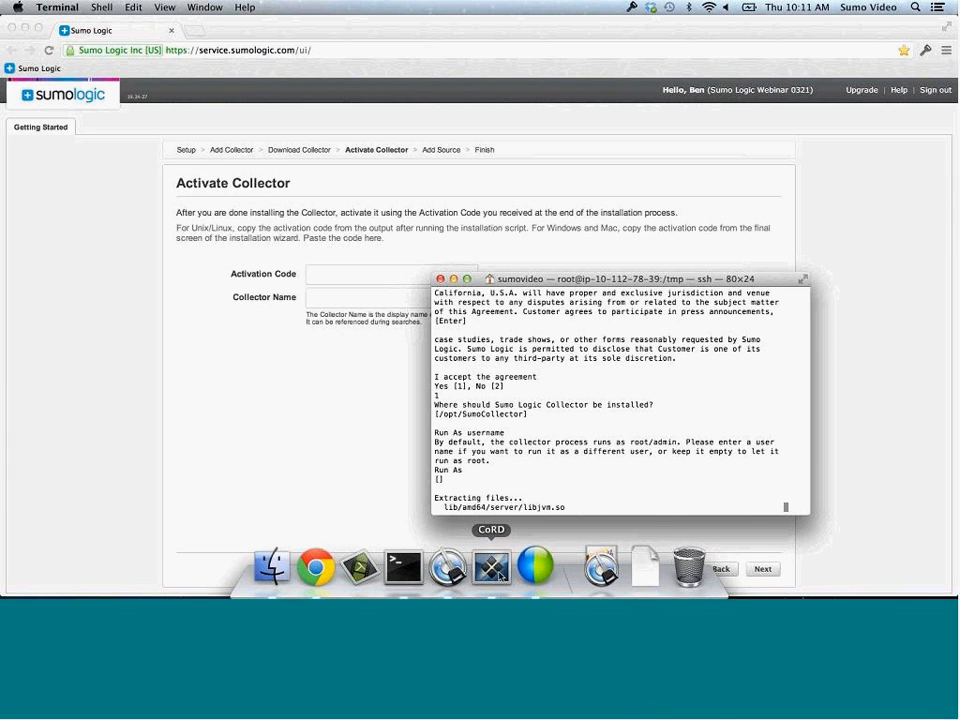
left_click(503, 572)
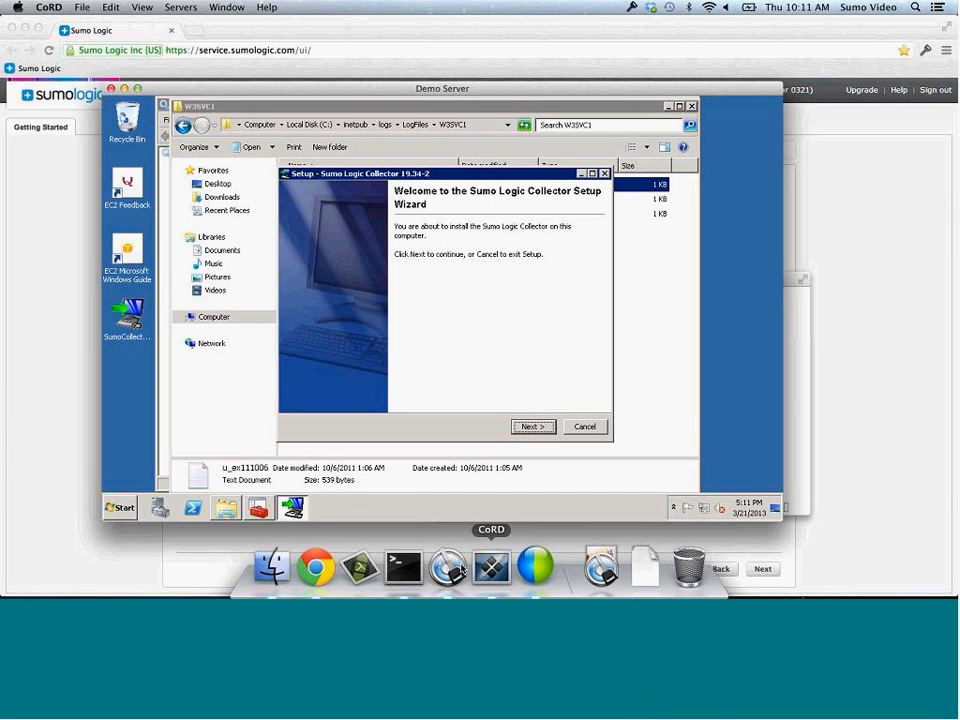
left_click(532, 427)
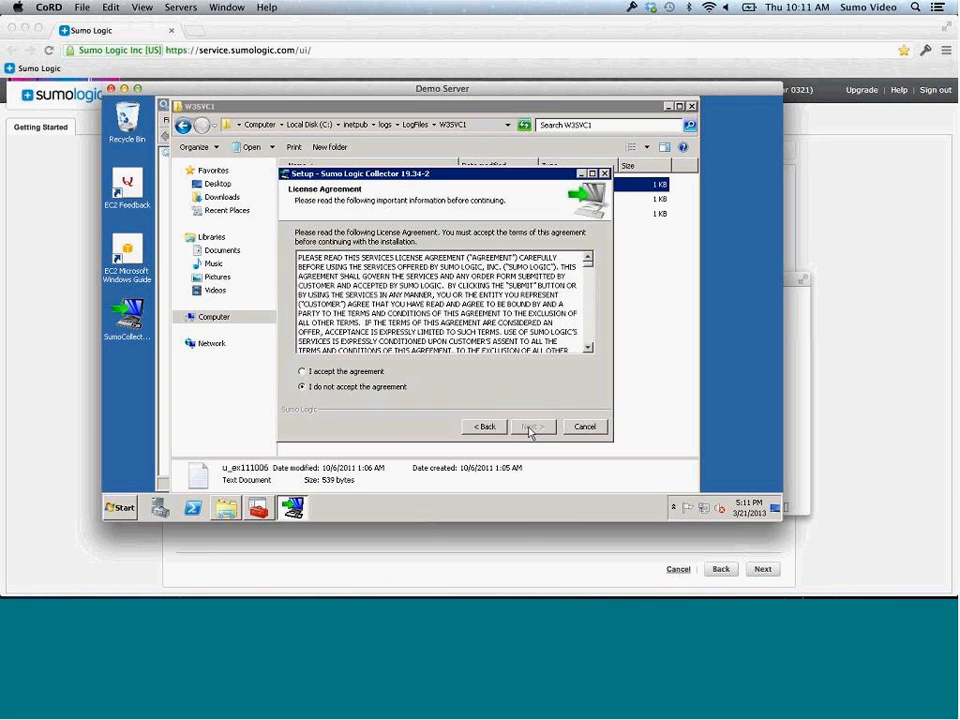
left_click(355, 372)
left_click(534, 428)
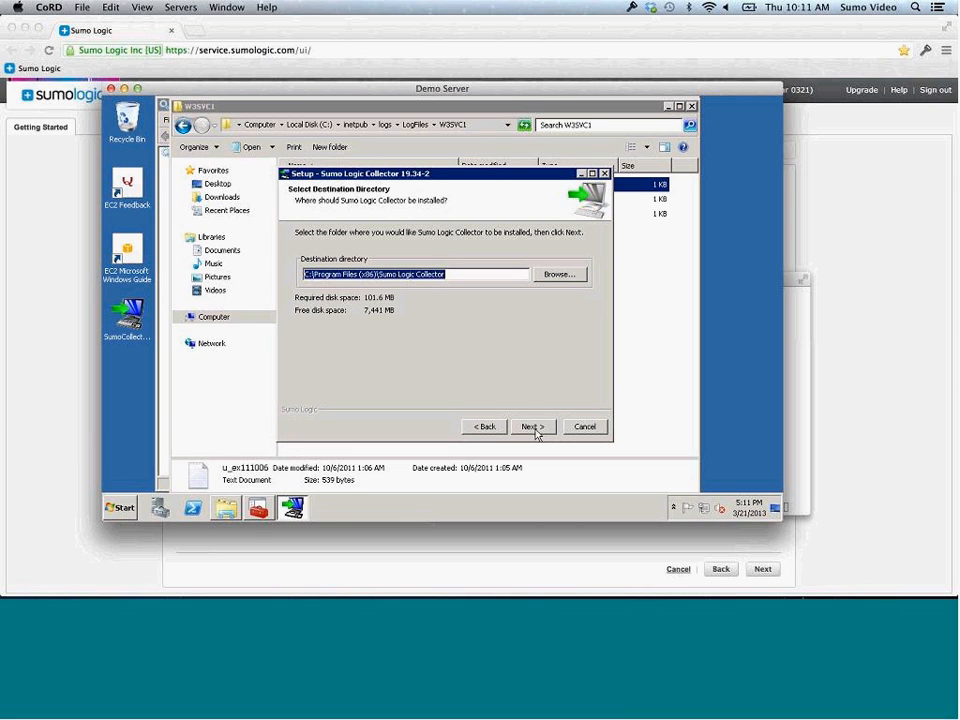
Keep the default folder, start menu, run-as user and Windows event log source, then connect to the cloud
left_click(534, 428)
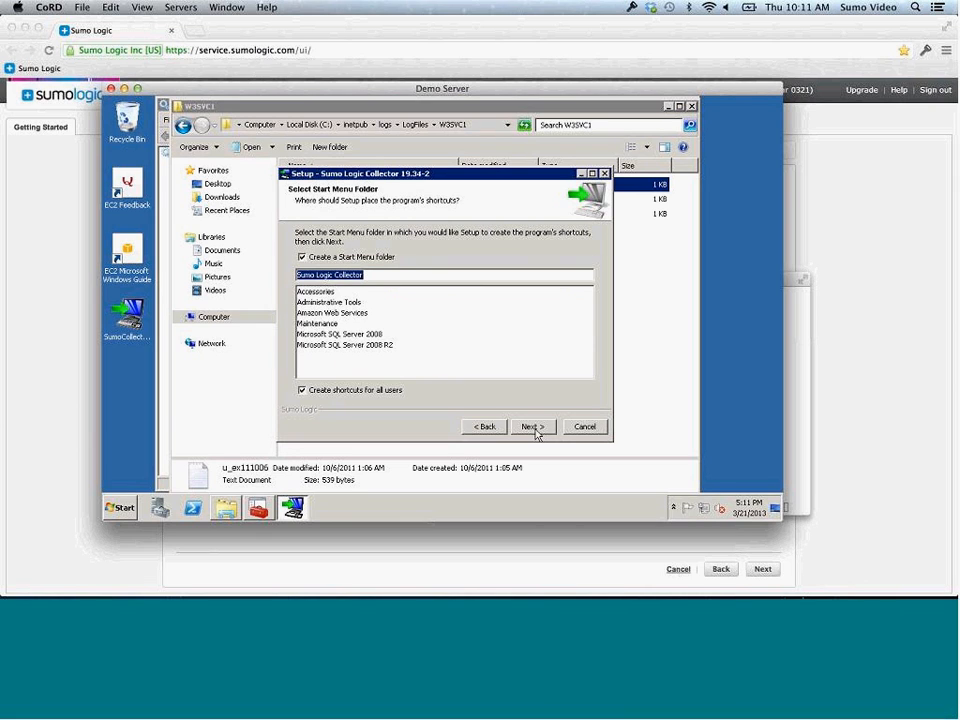
left_click(534, 428)
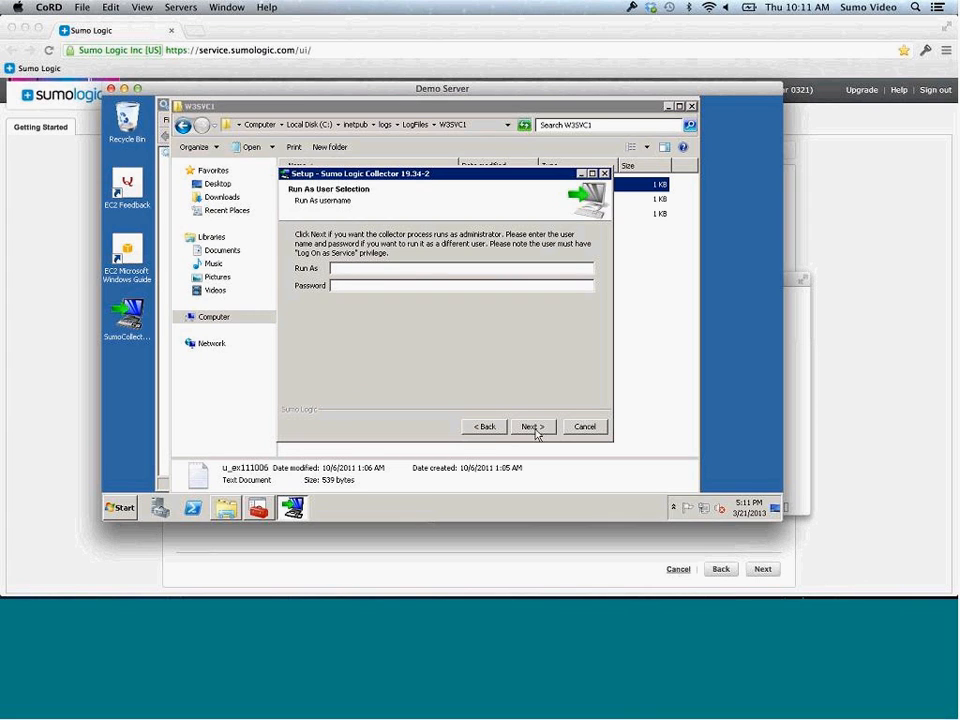
left_click(533, 427)
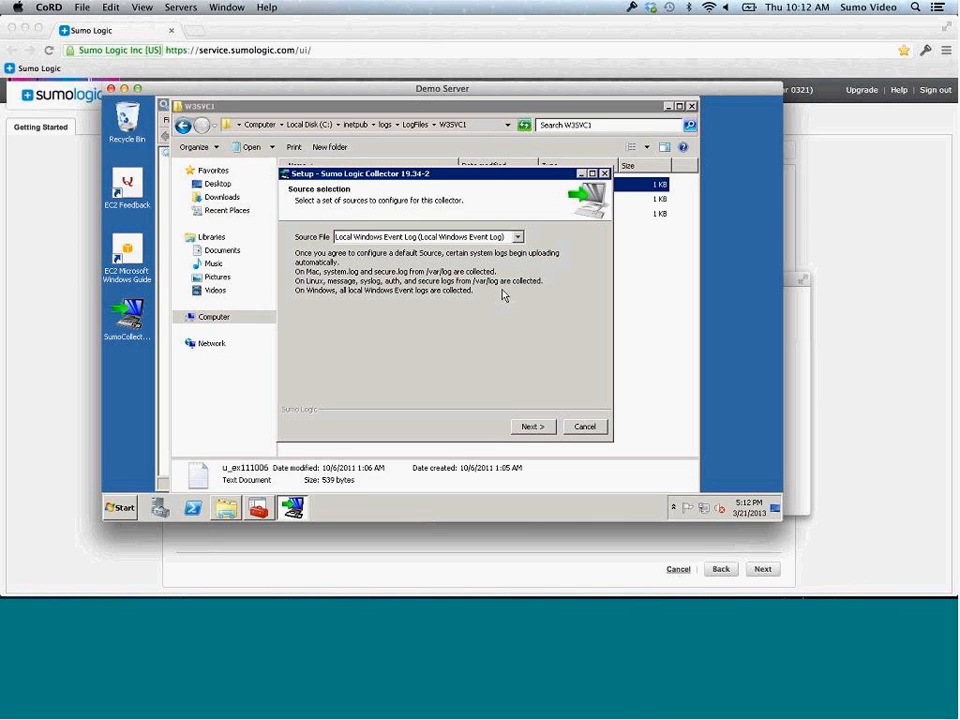
left_click(532, 427)
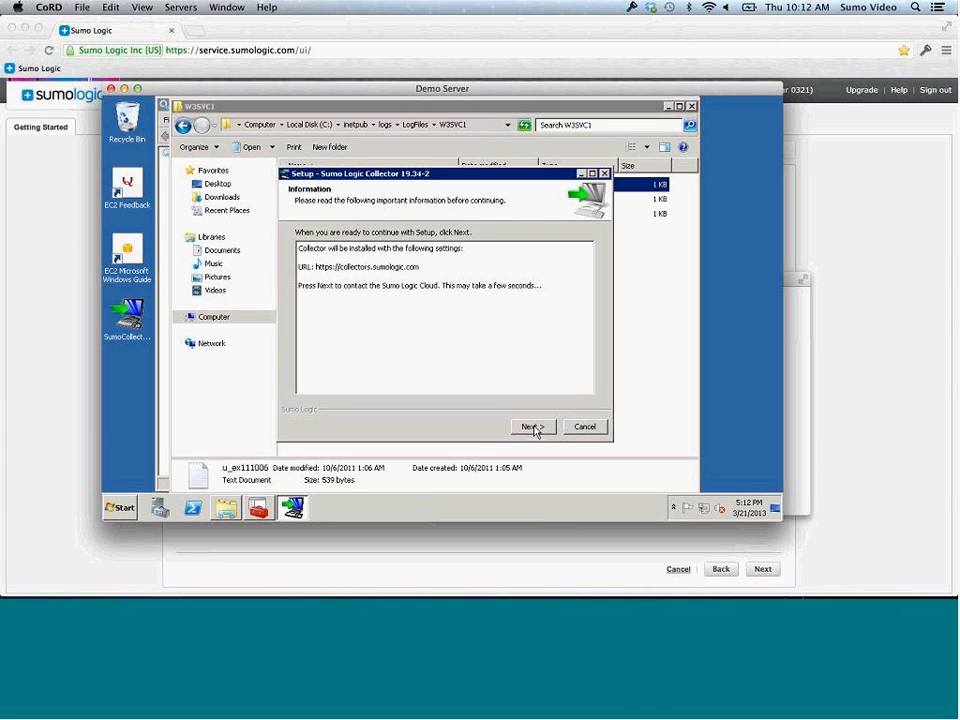
left_click(532, 427)
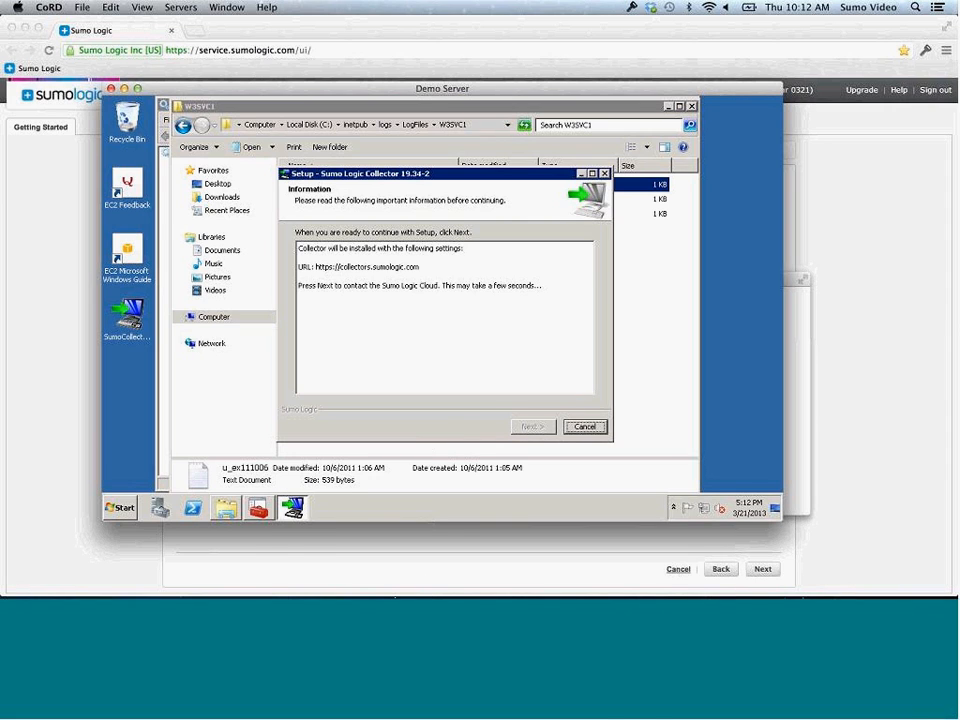
mouse_move(446, 583)
left_click(410, 575)
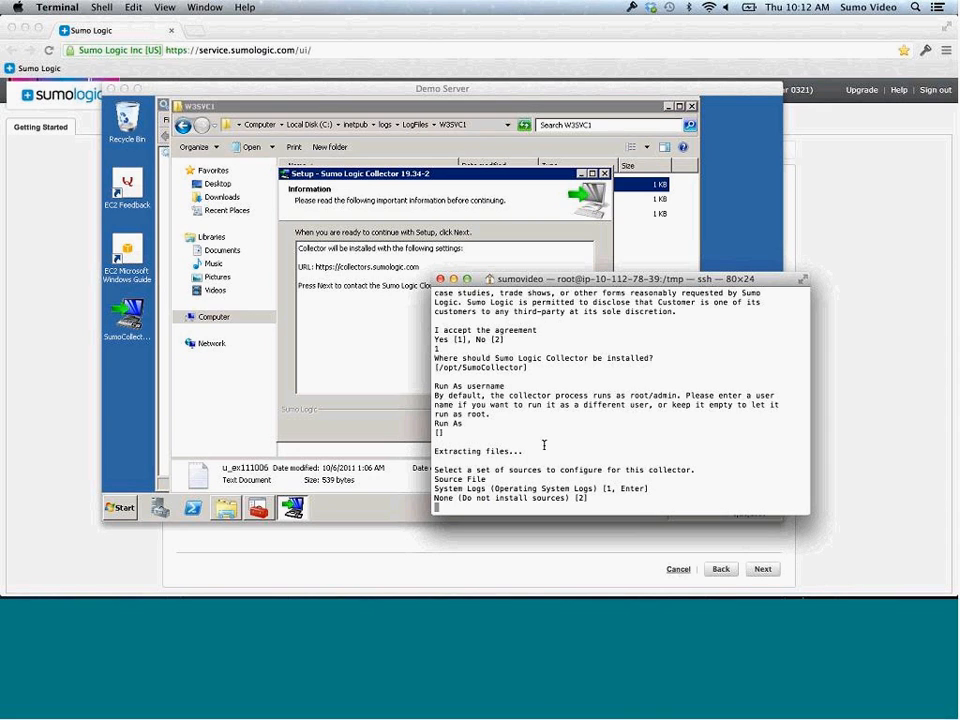
Select System Logs (option 1) as the Linux collector's source, then return to the remote desktop
type("1")
key("Return")
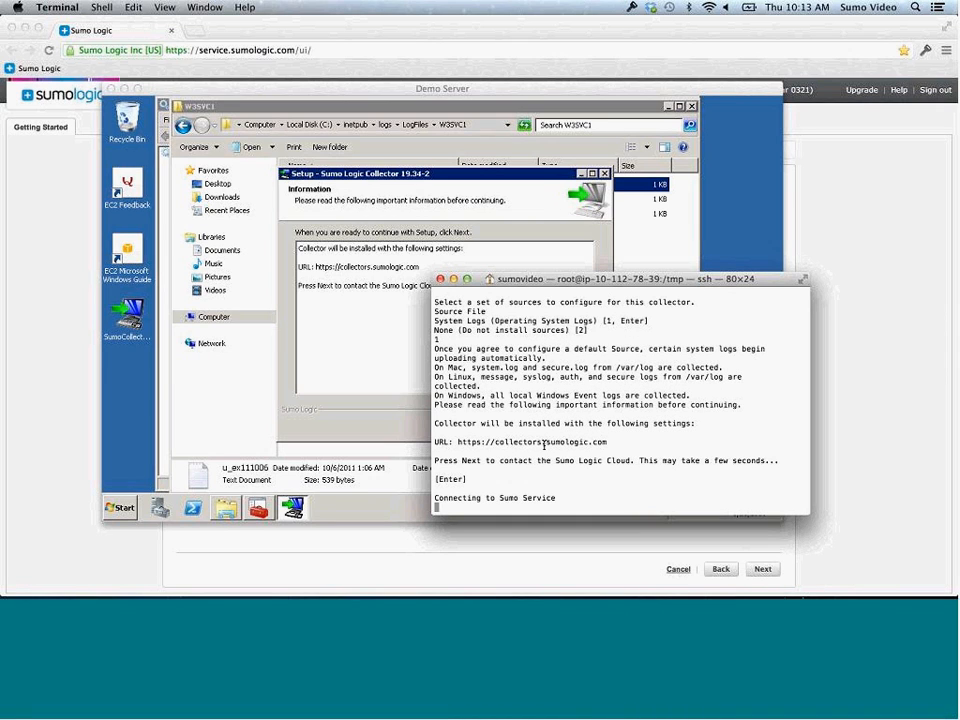
key("super+Tab")
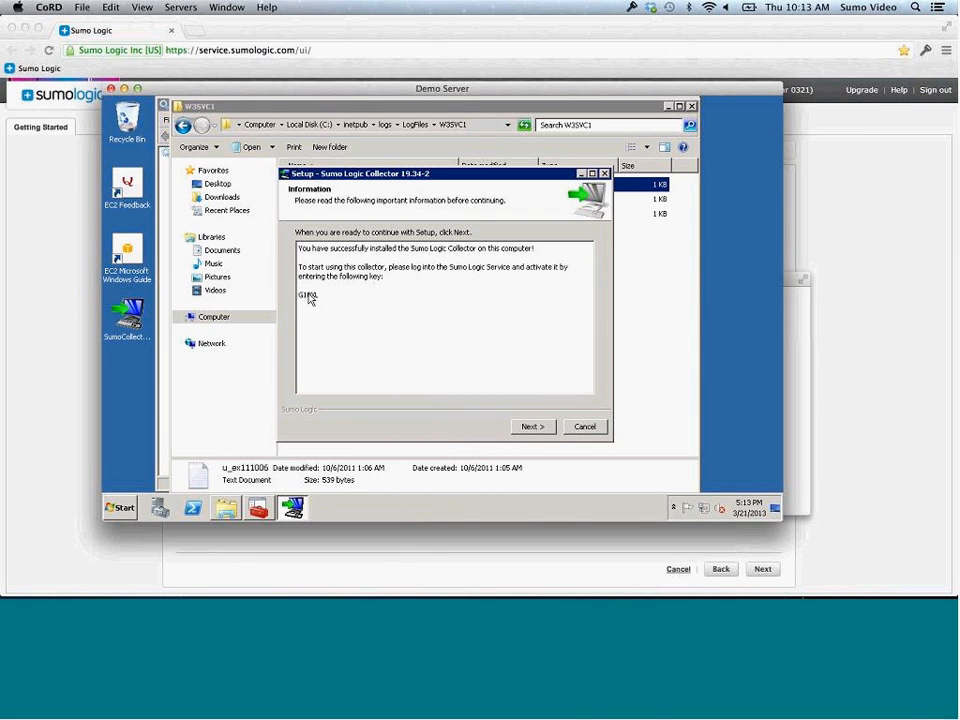
Paste the installer's activation key into Activation Code, name the collector 'Windows Collector', and continue
double_click(310, 296)
left_click(868, 294)
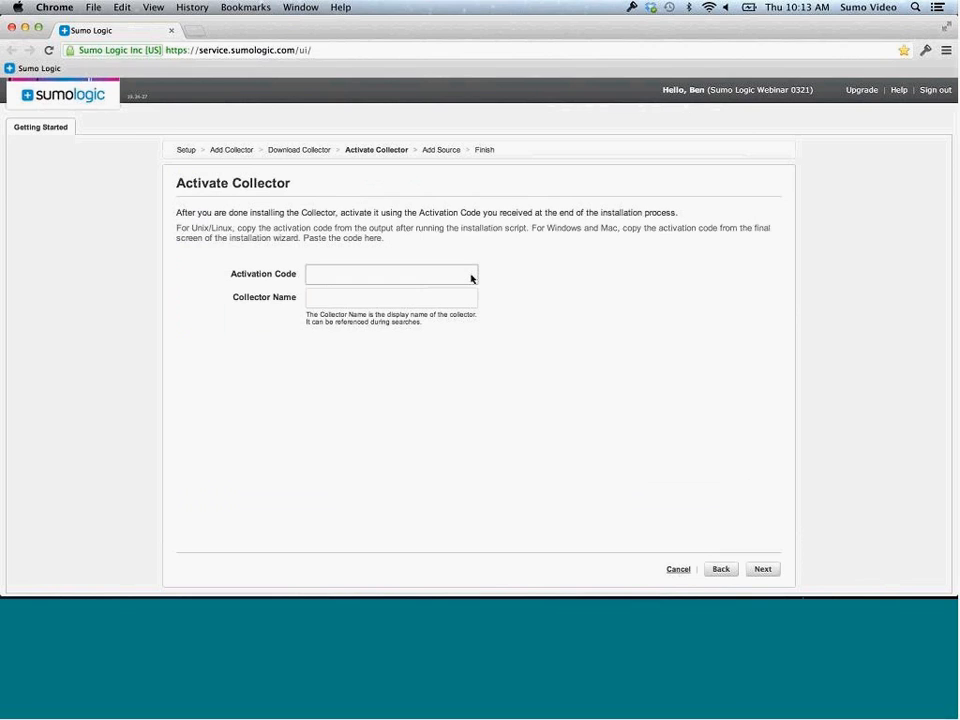
left_click(446, 276)
mouse_move(490, 590)
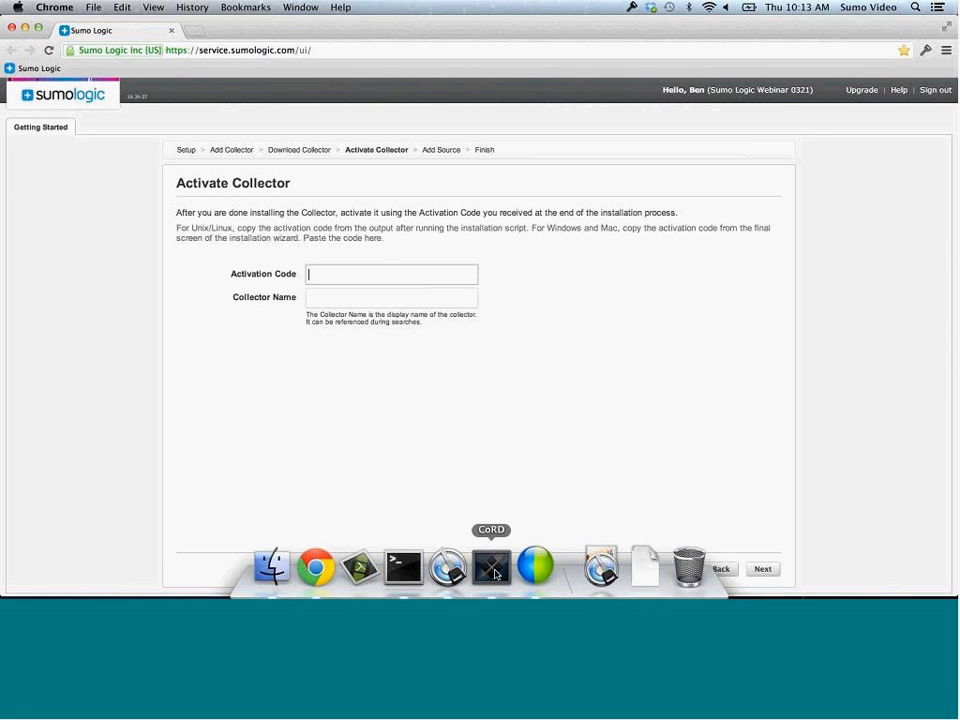
left_click(491, 567)
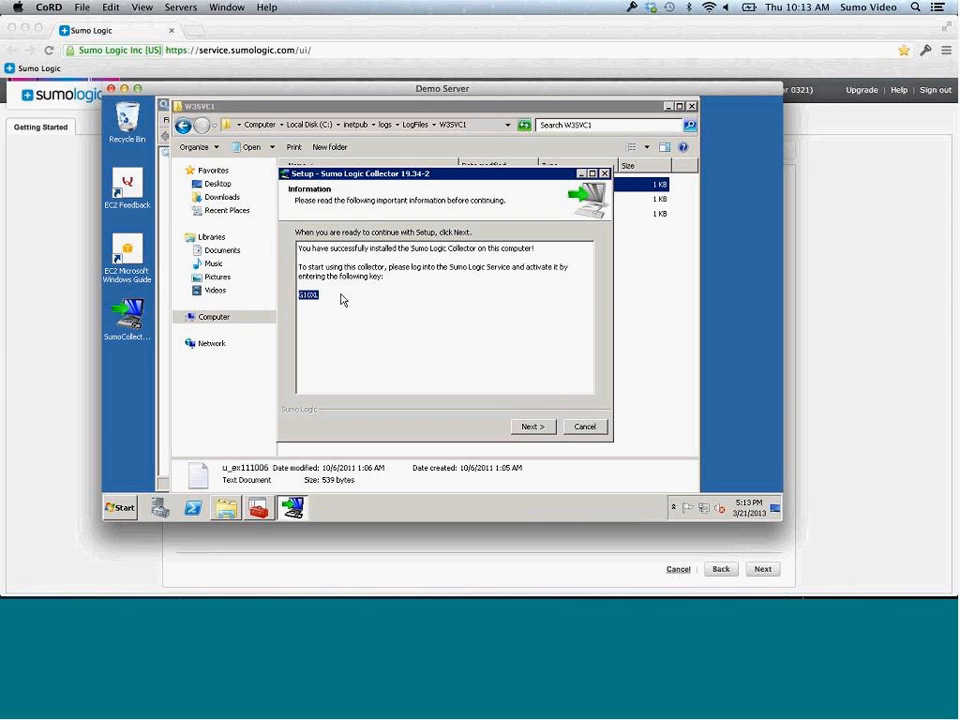
left_click(893, 322)
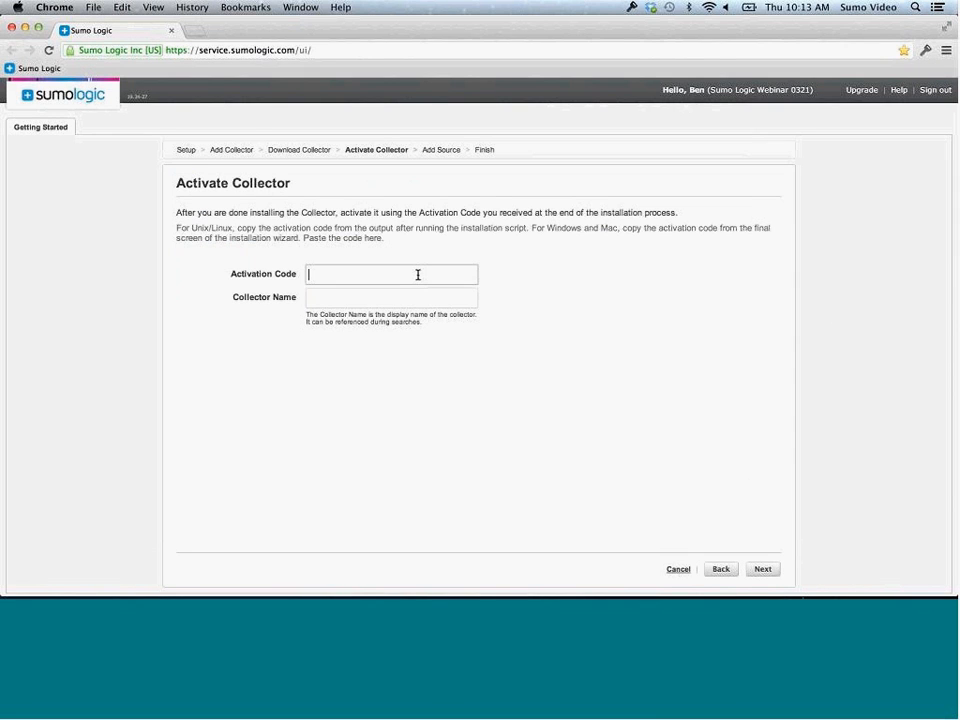
key("super+v")
left_click(381, 299)
type("Windows ")
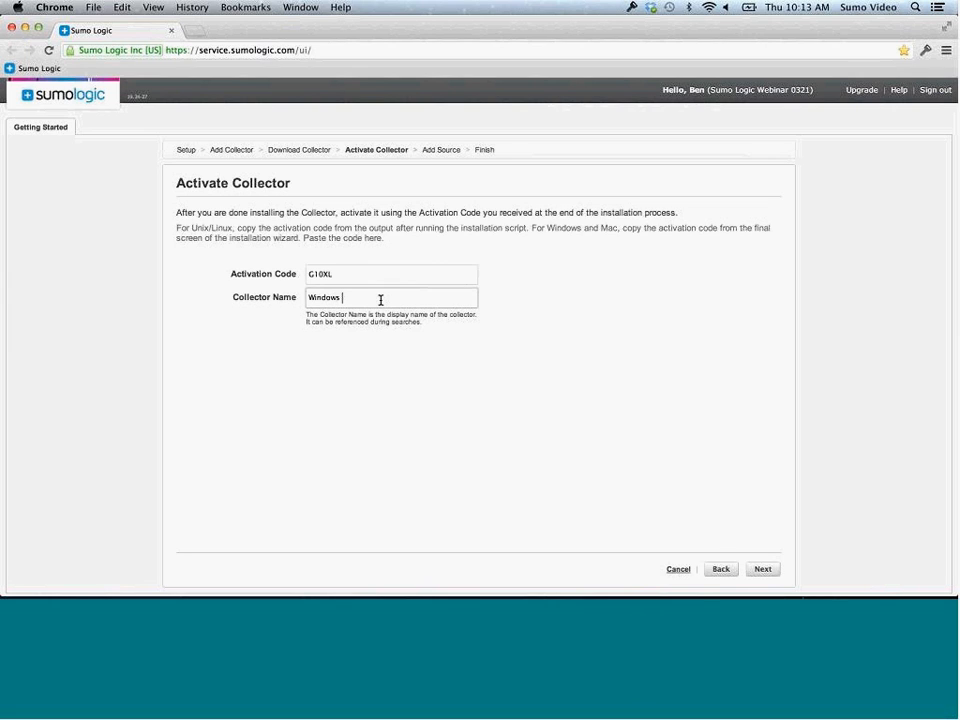
type("Collector")
left_click(760, 568)
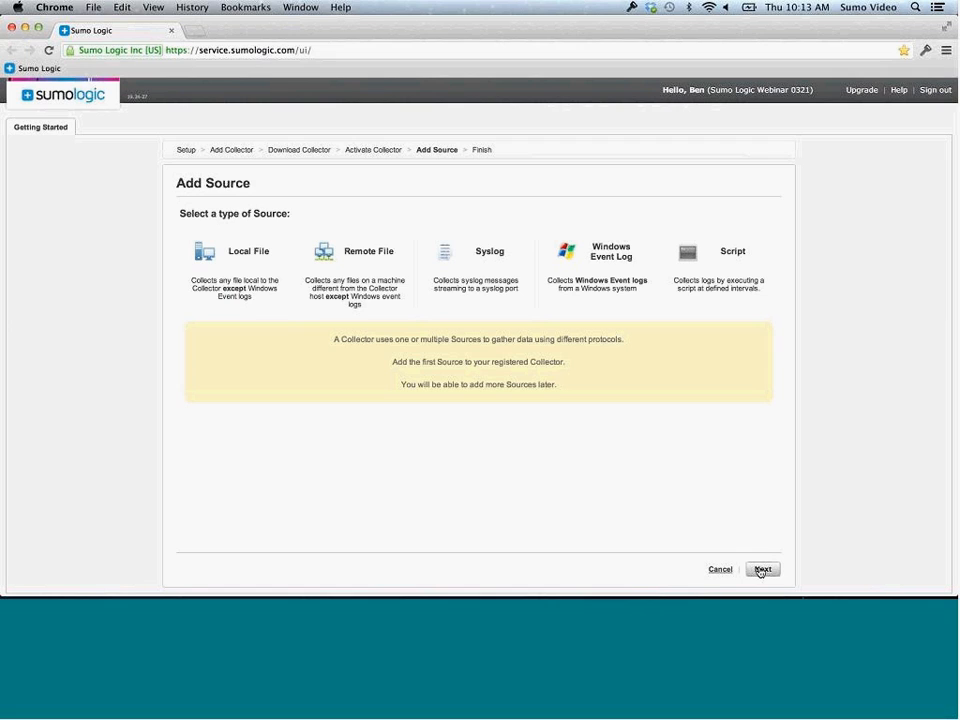
Choose a Local File source, dismiss the dashboards notice, and name the source IIS
left_click(228, 296)
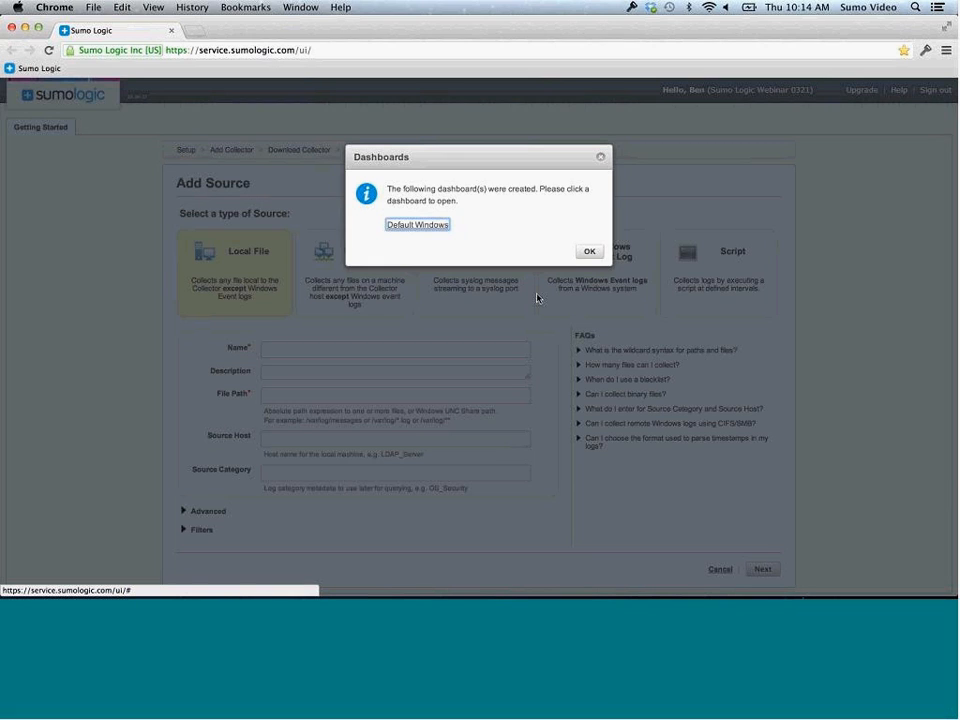
left_click(582, 258)
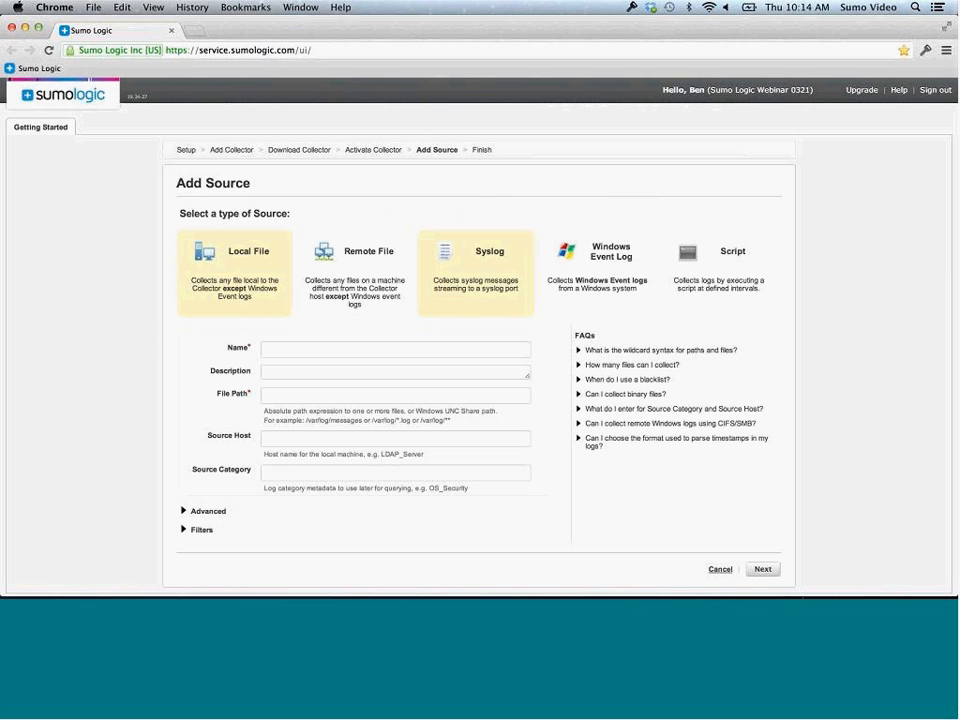
left_click(441, 347)
type("IIS")
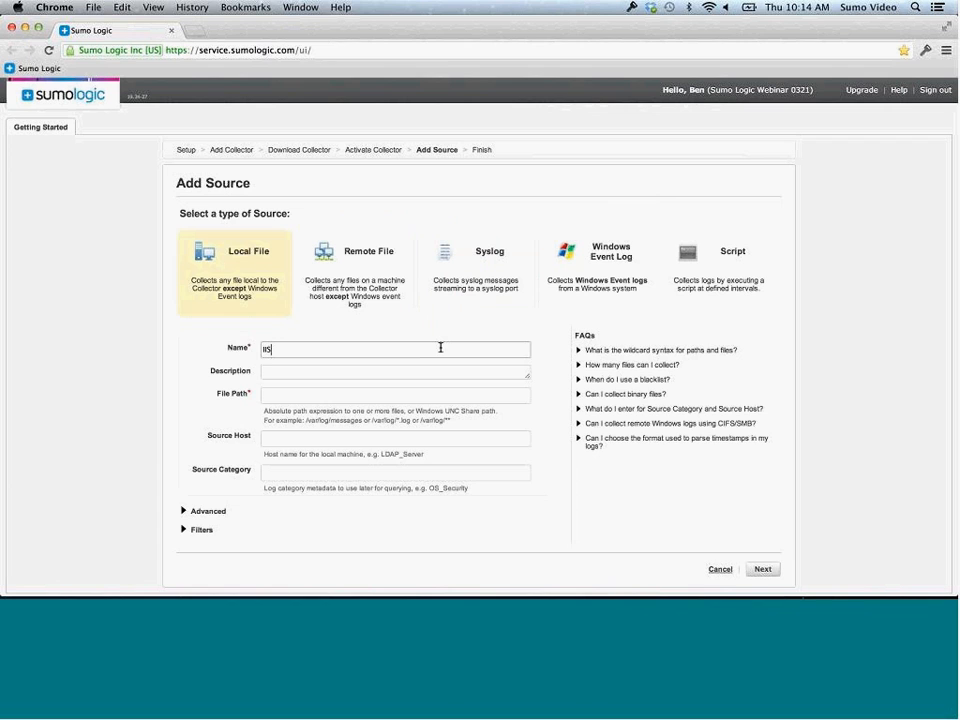
Set File Path to C:\inetpub\logs\LogFiles\W3SVC1\*.log and Source Category to Web
mouse_move(450, 572)
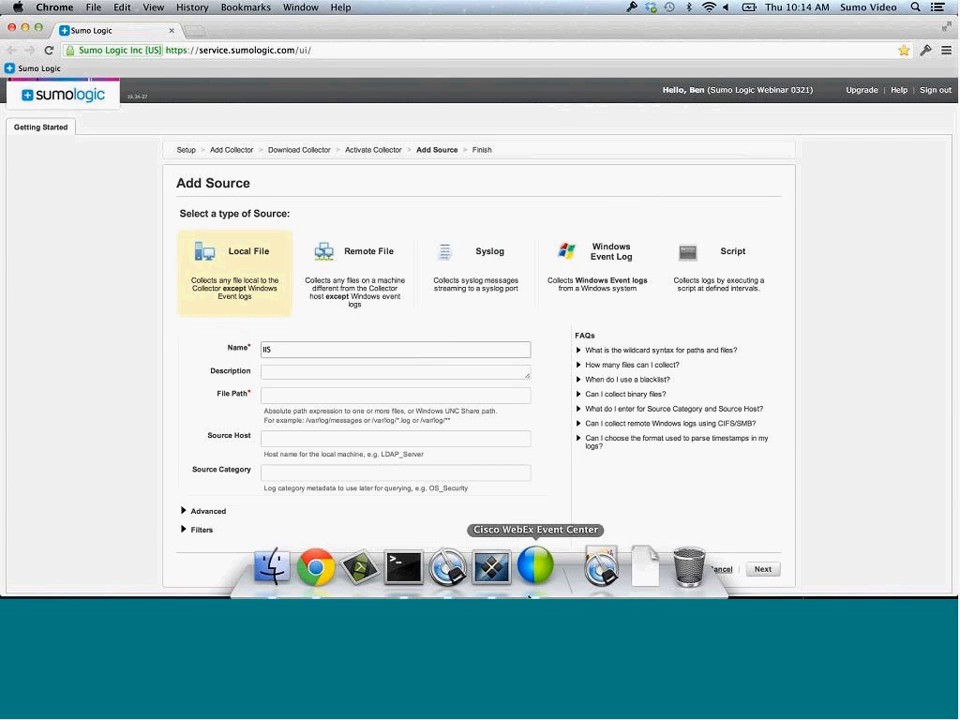
left_click(495, 574)
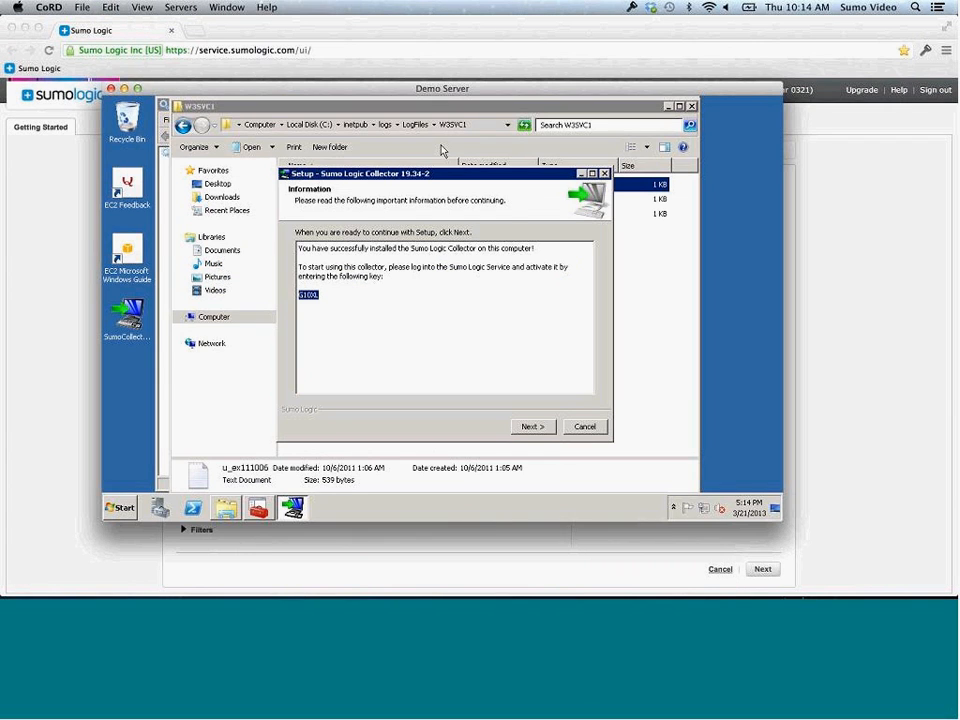
left_click(485, 113)
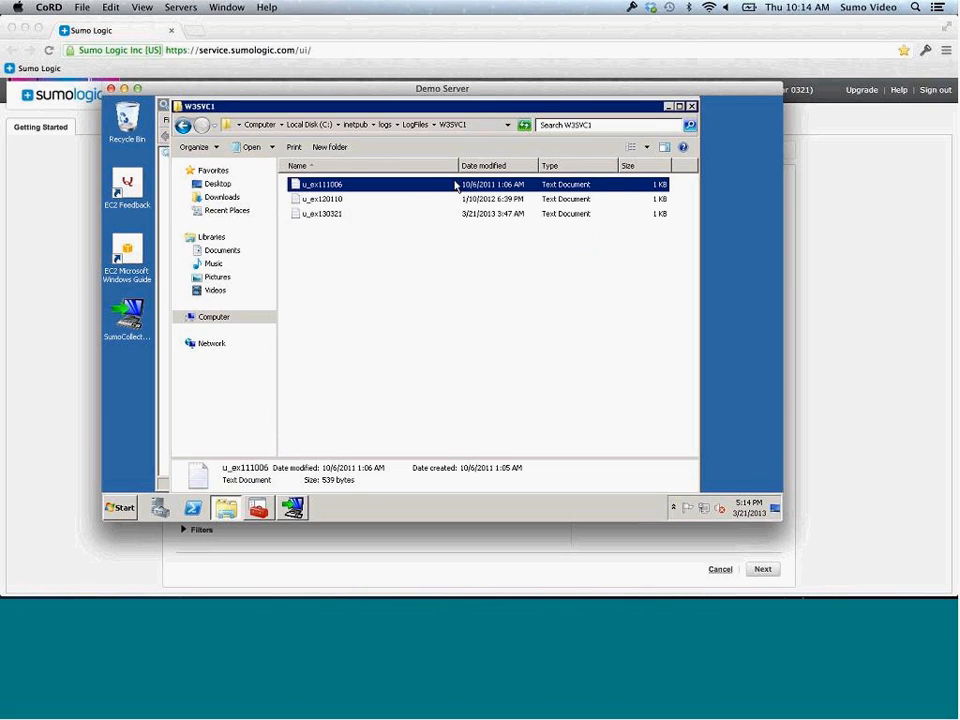
right_click(461, 127)
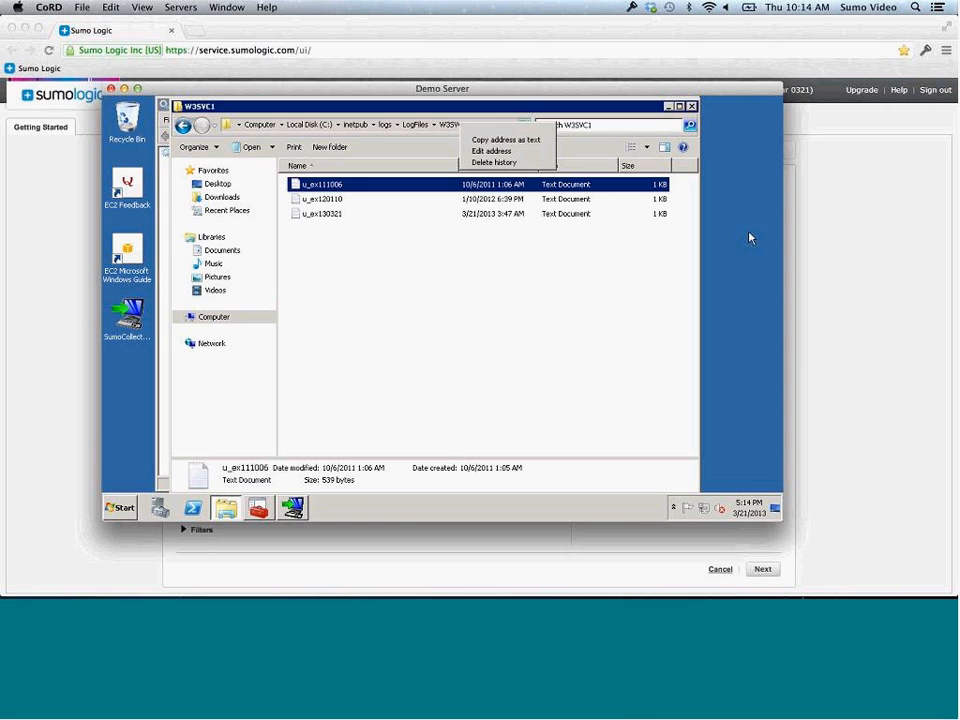
left_click(866, 251)
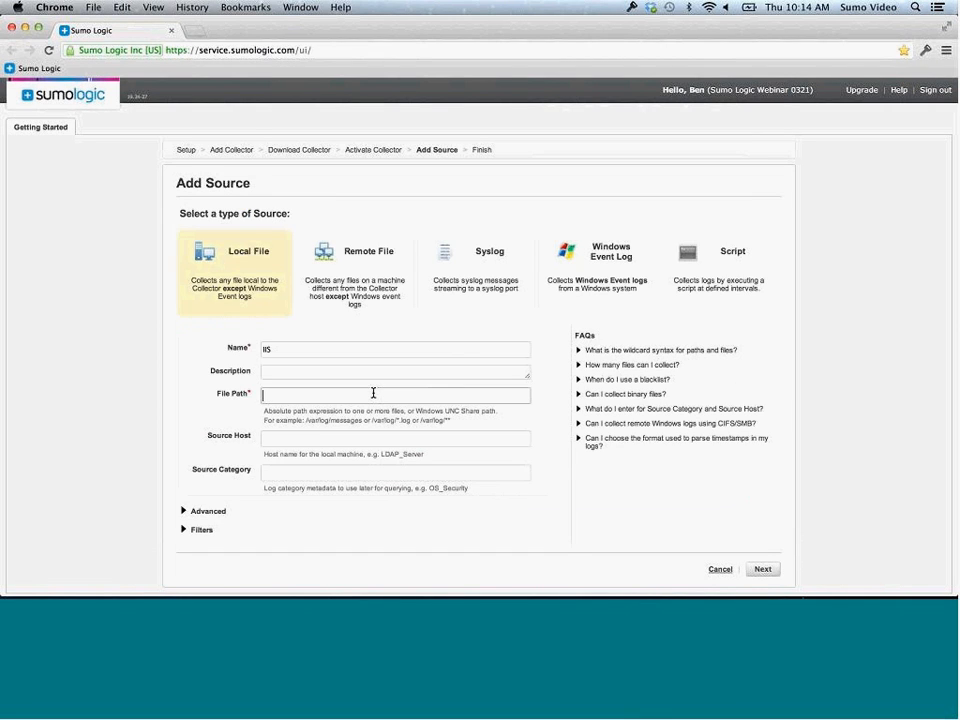
left_click(373, 393)
type("C:\\inetpub\\logs\\LogFiles\\W3SVC1")
type("\\*.log")
left_click(328, 437)
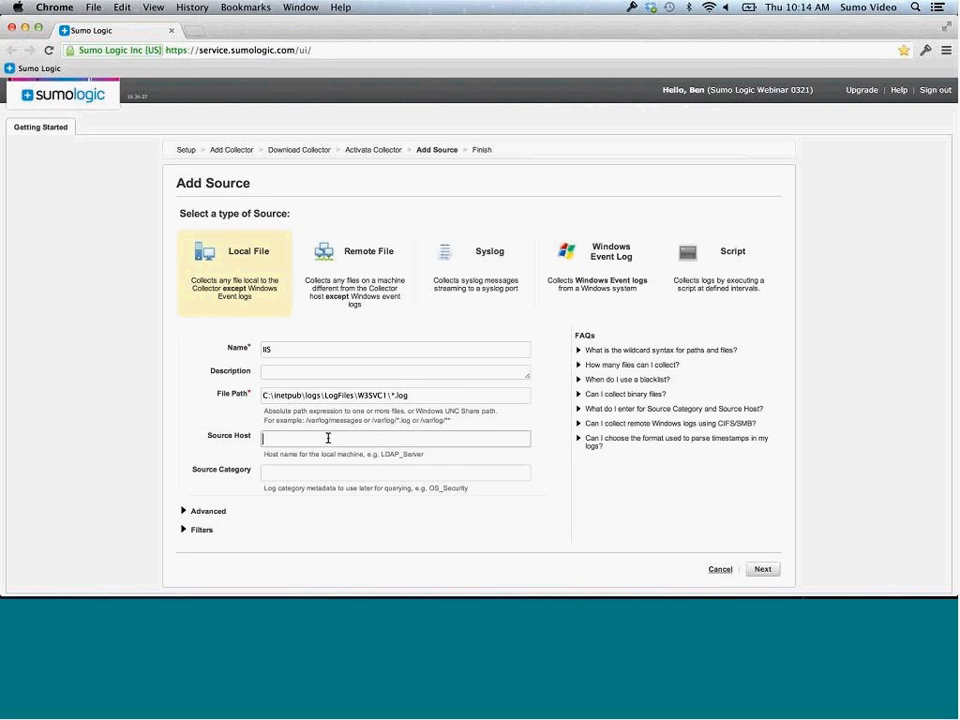
left_click(318, 472)
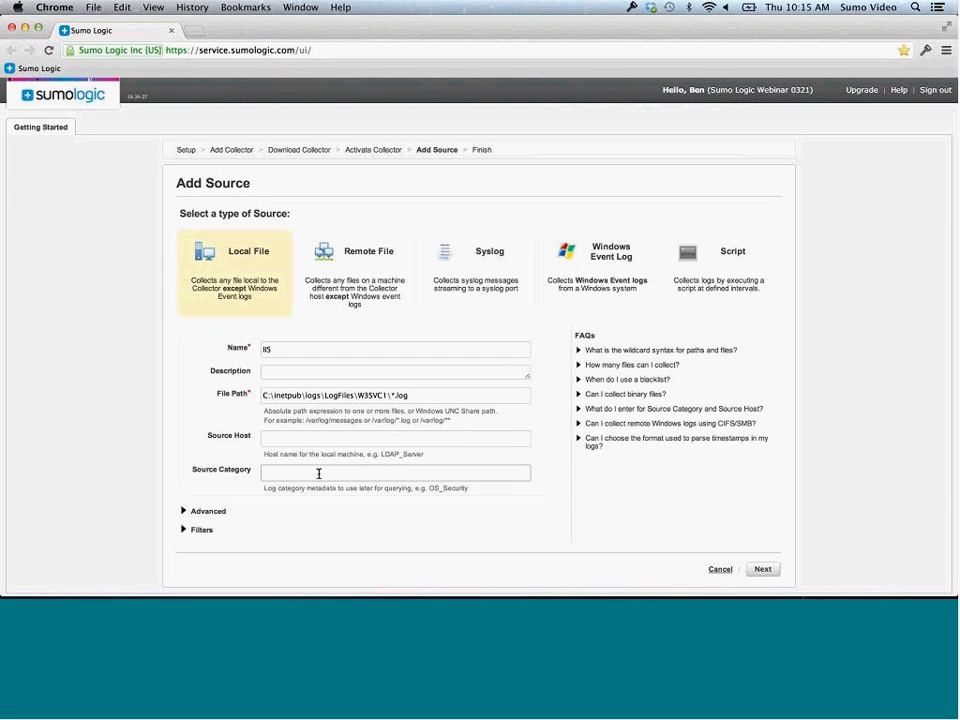
type("Web")
Expand the source's advanced options and set the fallback time zone to (UTC) UTC
left_click(184, 512)
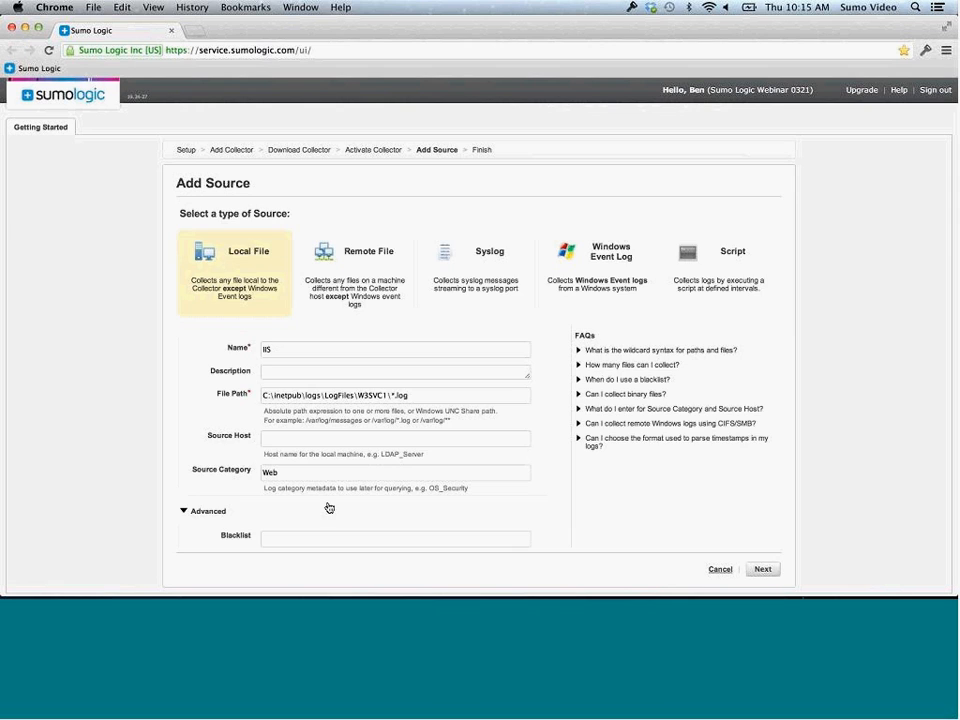
scroll(356, 510, "down", 5)
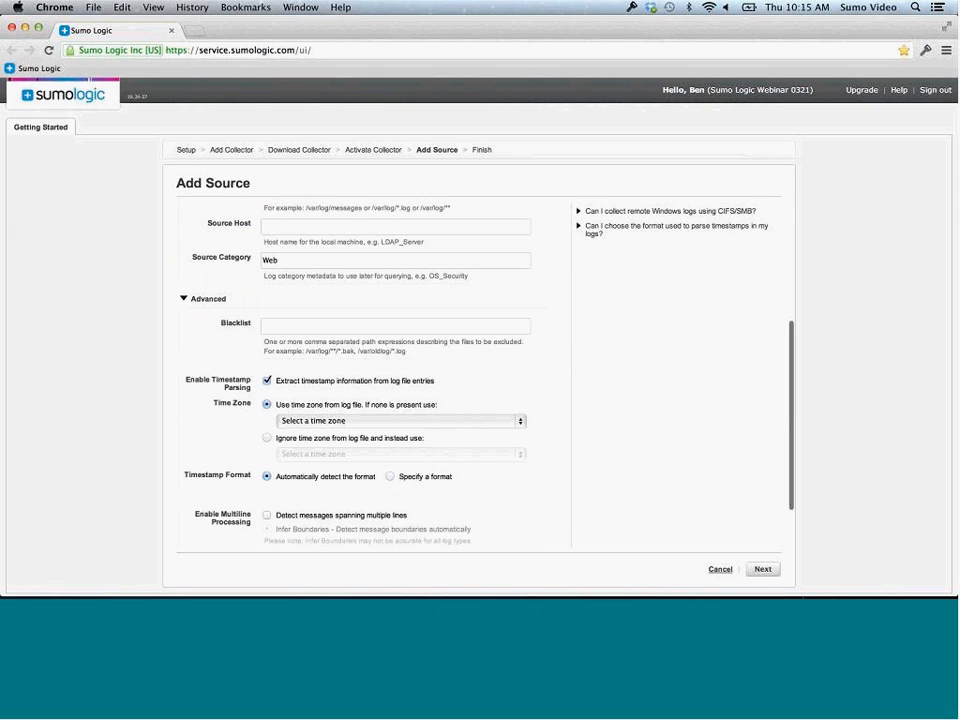
scroll(356, 510, "down", 2)
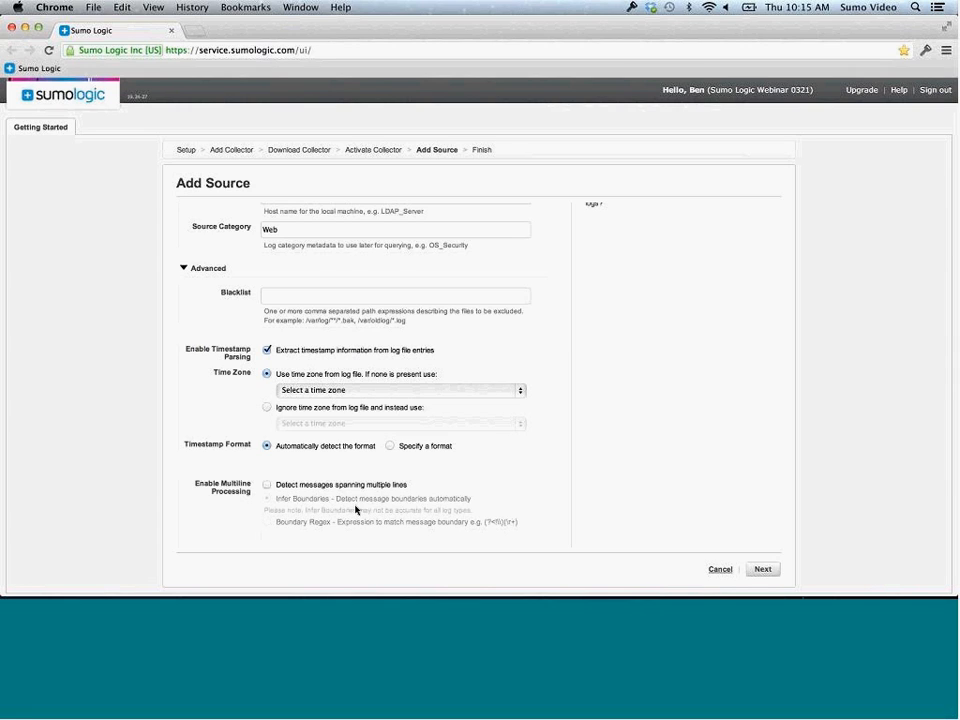
left_click(500, 390)
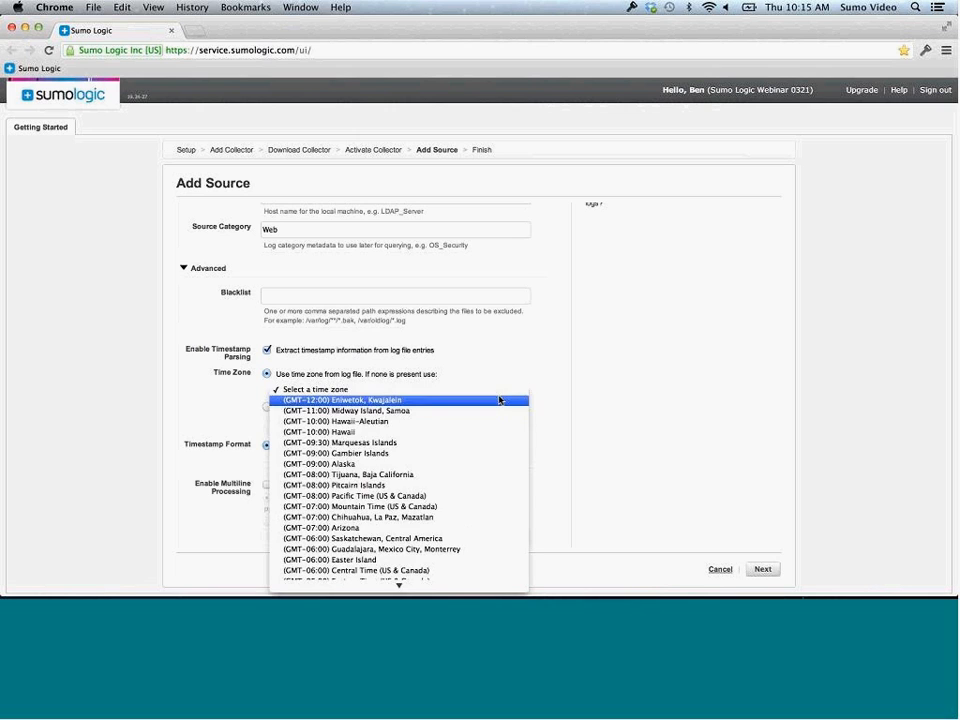
scroll(439, 540, "down", 10)
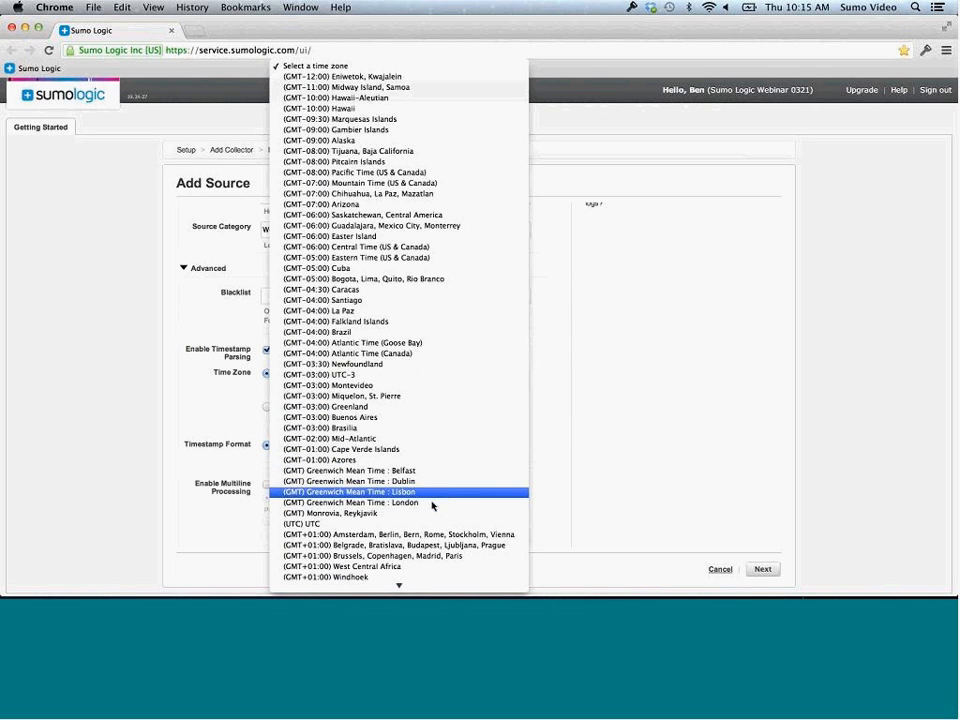
left_click(422, 524)
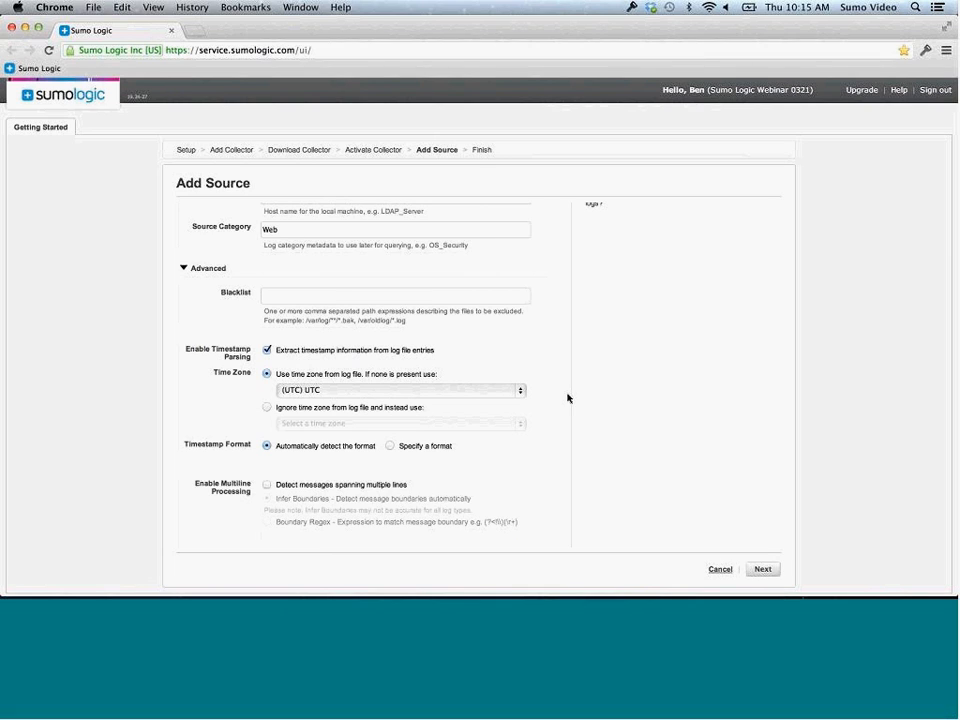
Save the IIS source, finish the wizard, and start Add Collector from the Collectors list
left_click(763, 570)
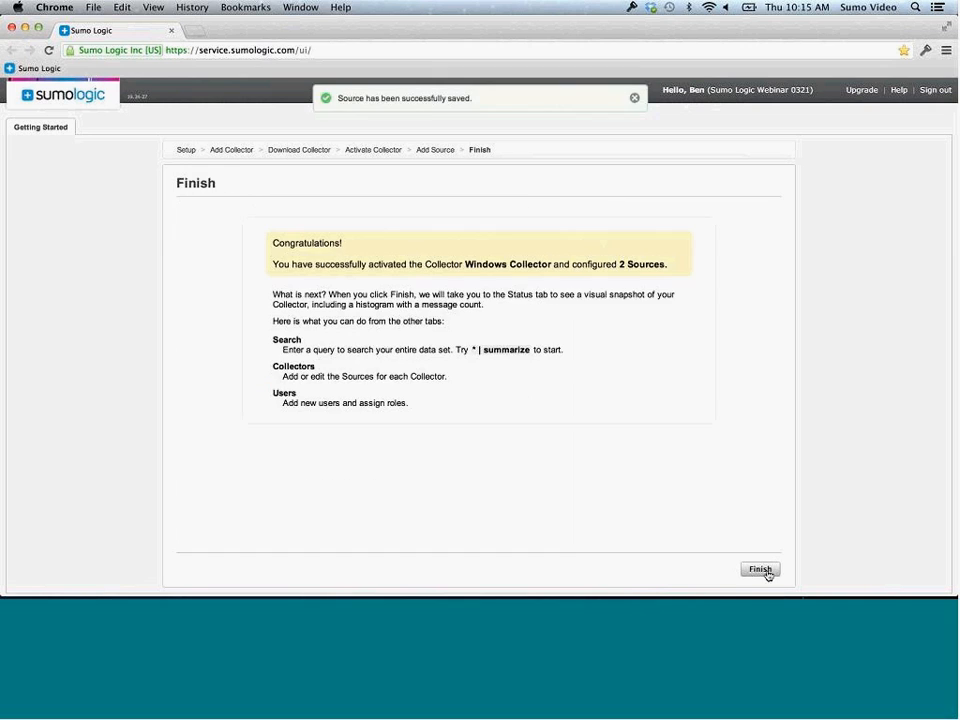
left_click(760, 571)
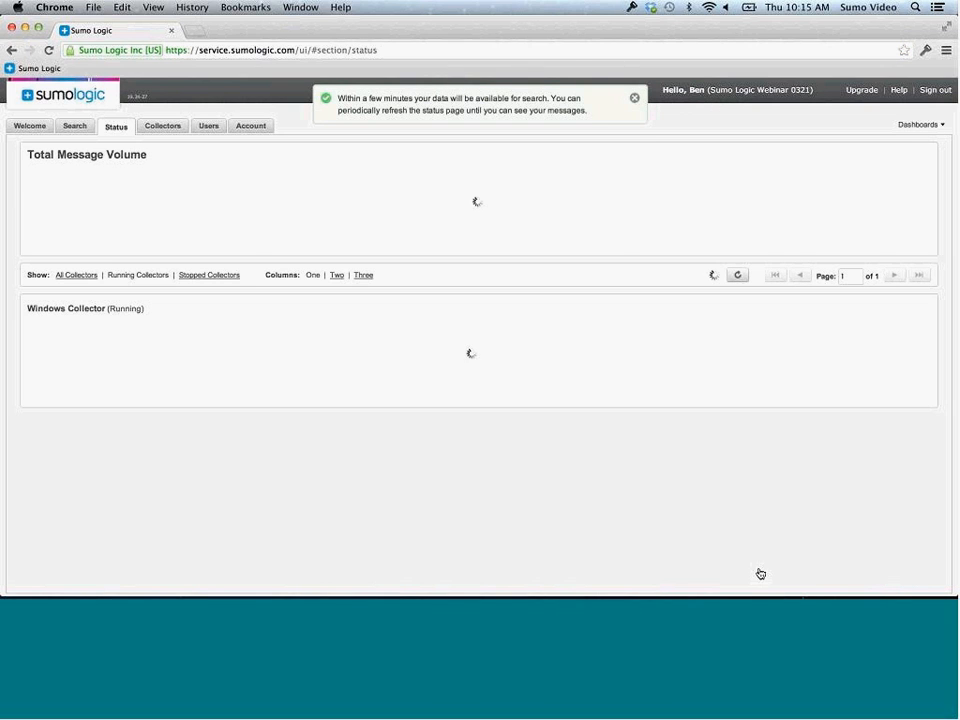
left_click(165, 127)
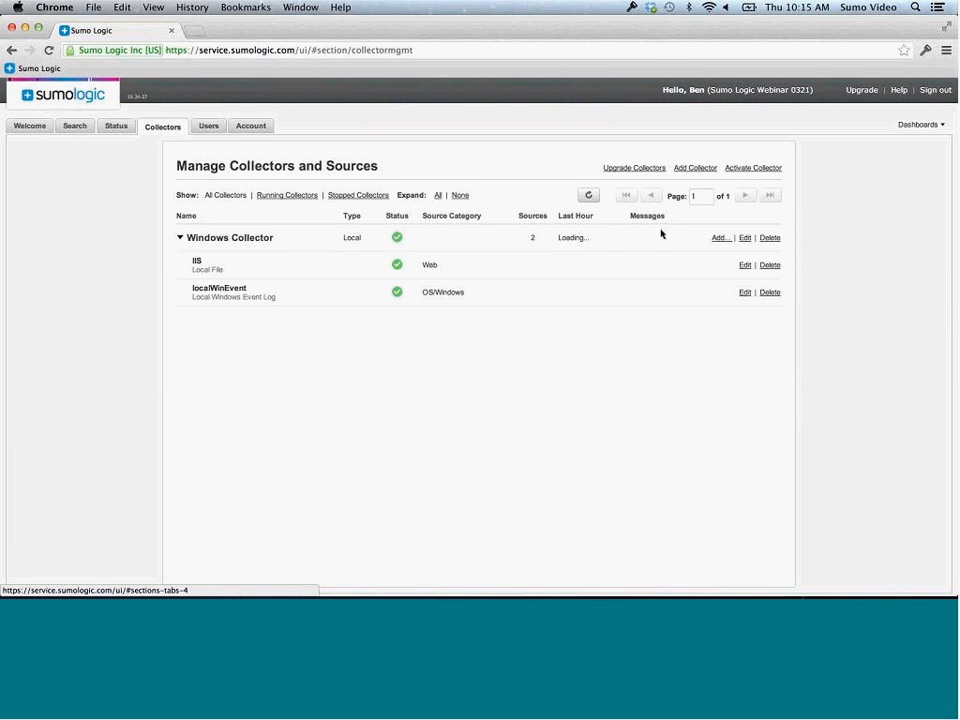
left_click(703, 172)
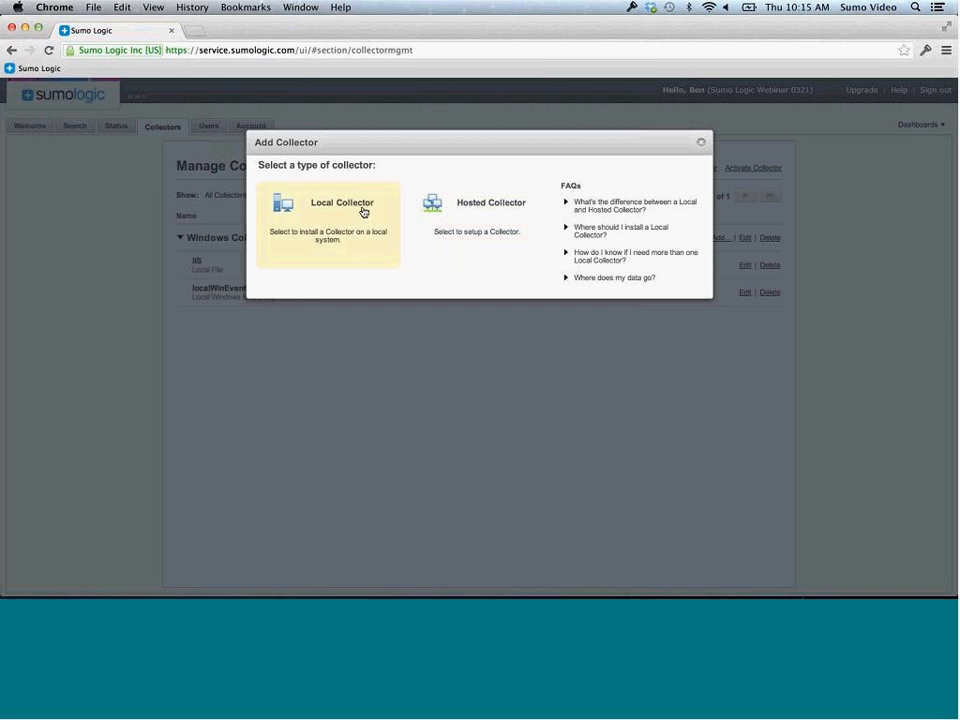
Choose a local collector install and paste the installer's activation key from Terminal into the Activate Collector form
left_click(362, 210)
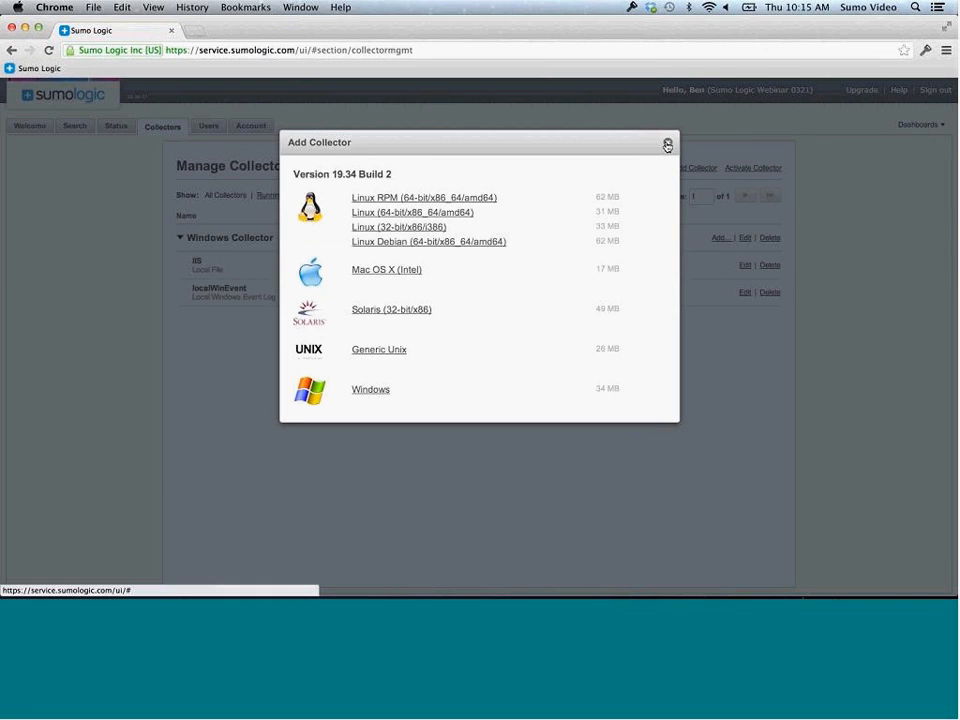
left_click(742, 173)
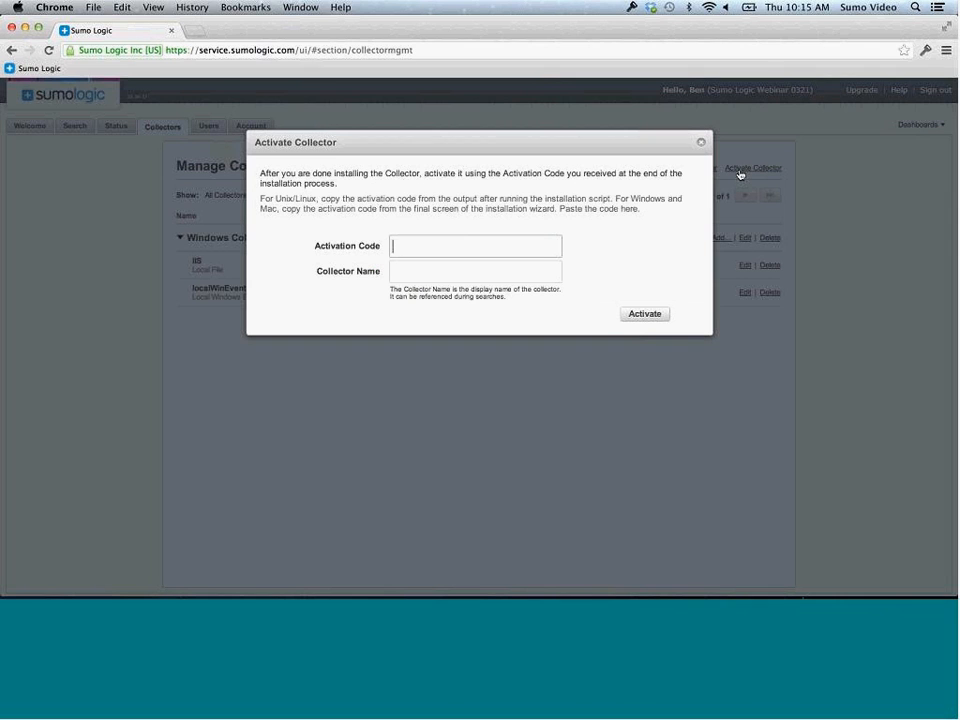
mouse_move(441, 577)
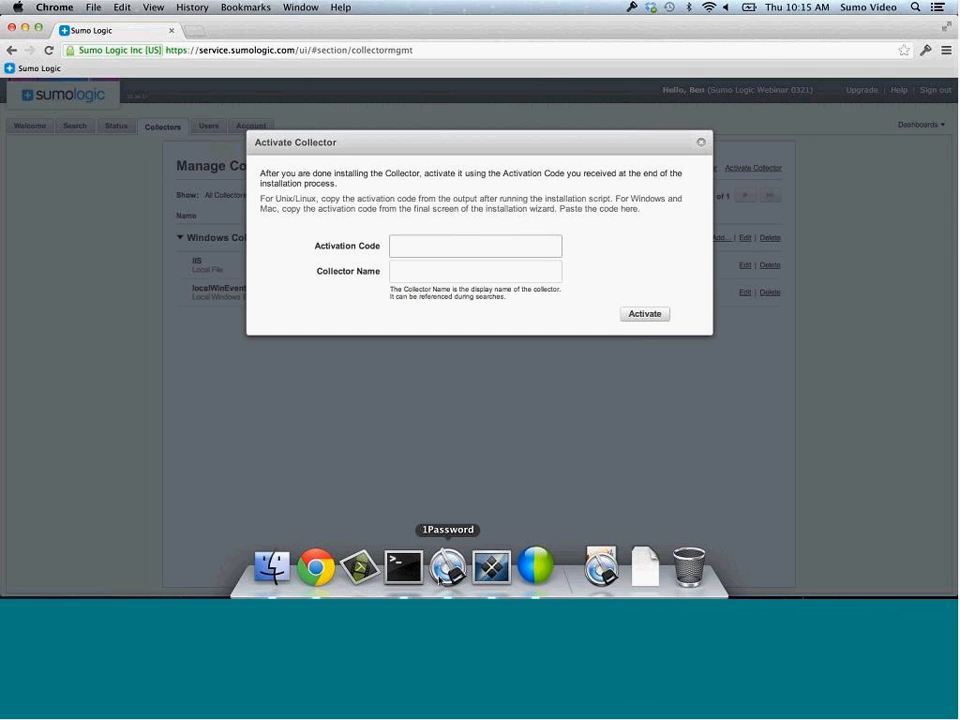
left_click(404, 567)
double_click(450, 478)
key("super+c")
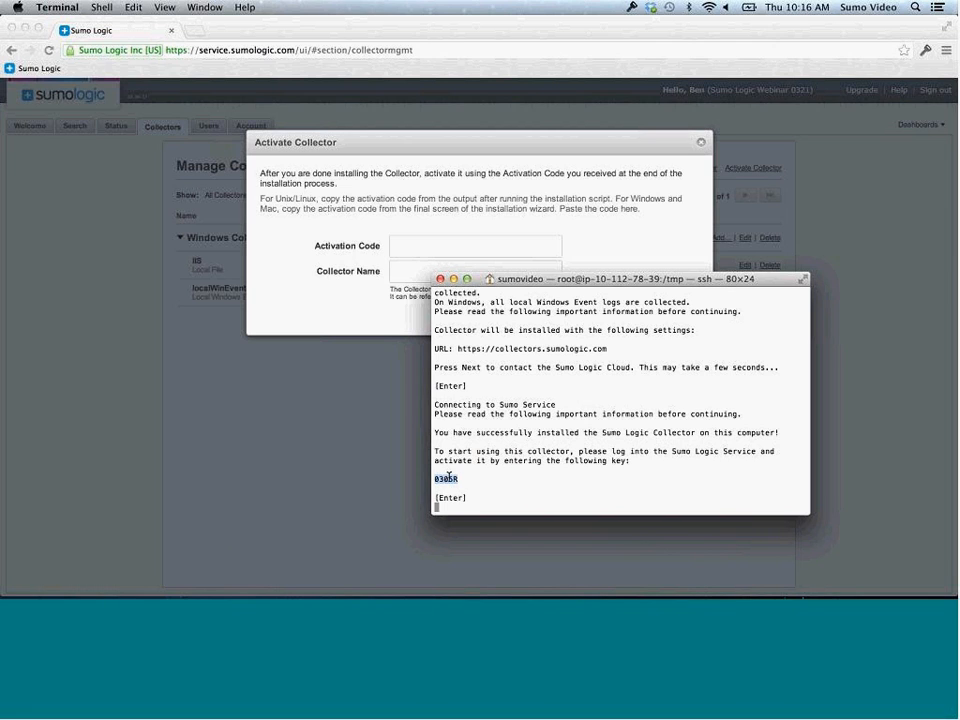
key("Return")
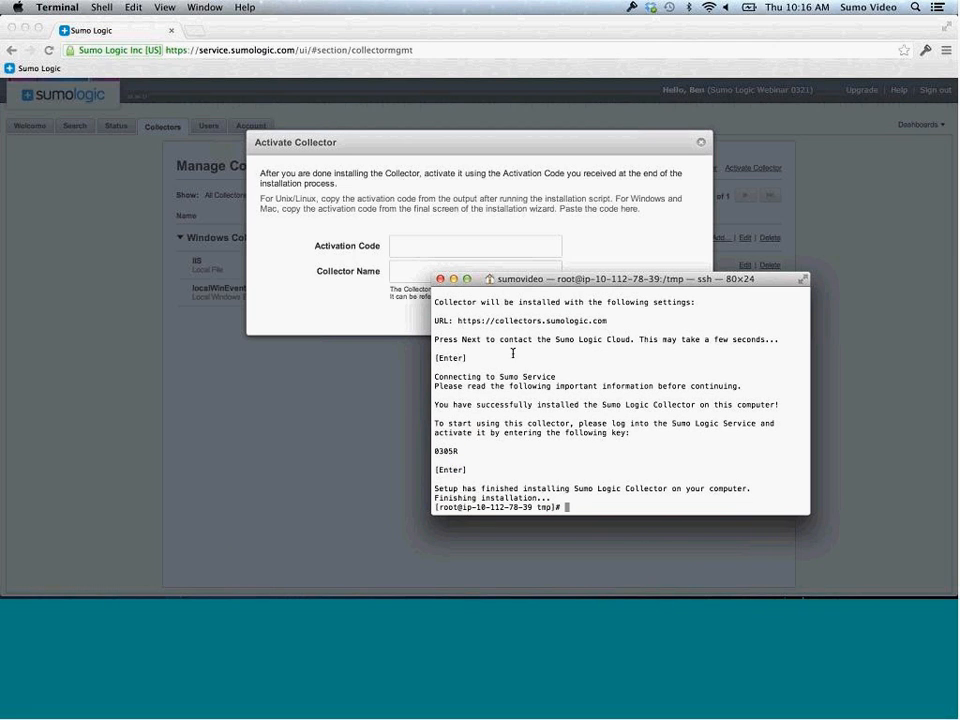
left_click(528, 244)
key("super+v")
Name the collector 'Linux Collector' and activate it
left_click(467, 274)
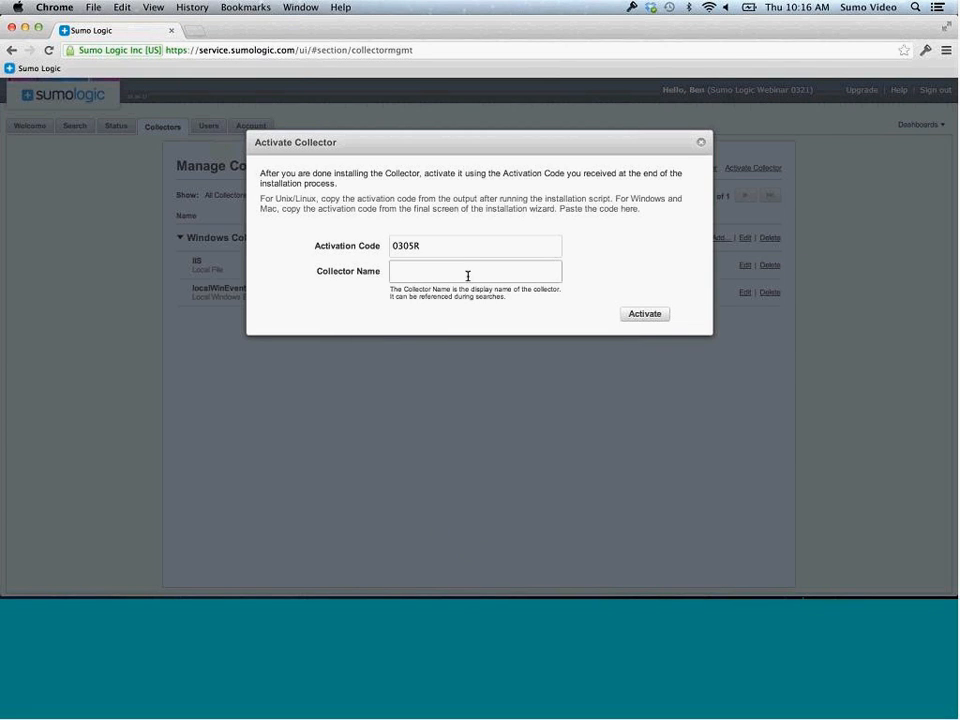
type("Linux")
type("Collector")
left_click(645, 314)
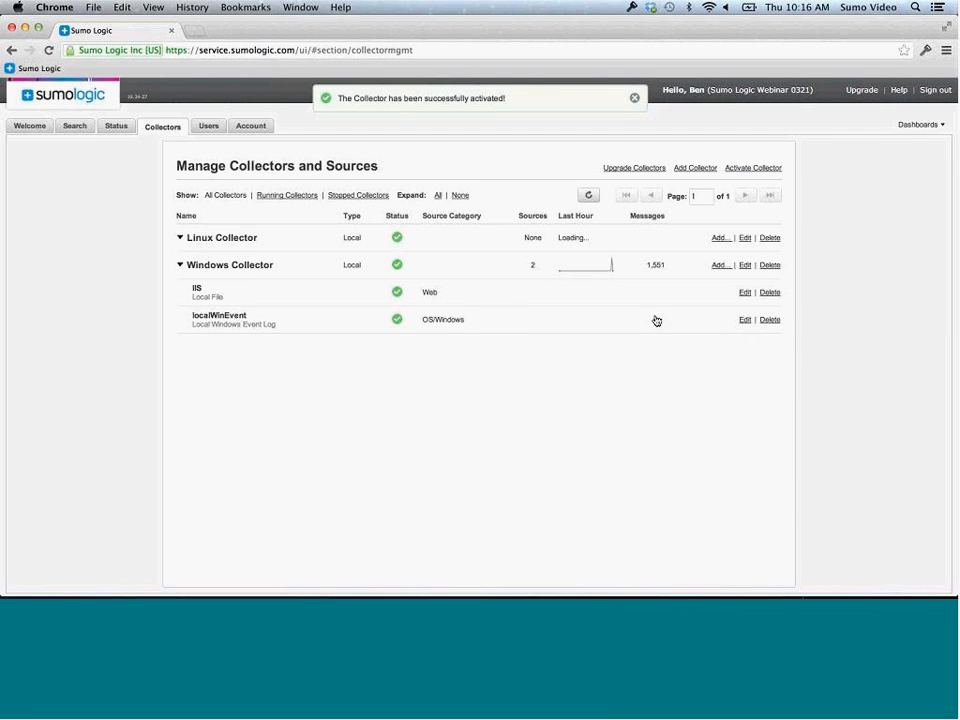
Add a new Local File source to Linux Collector and dismiss the dashboards notice
left_click(719, 240)
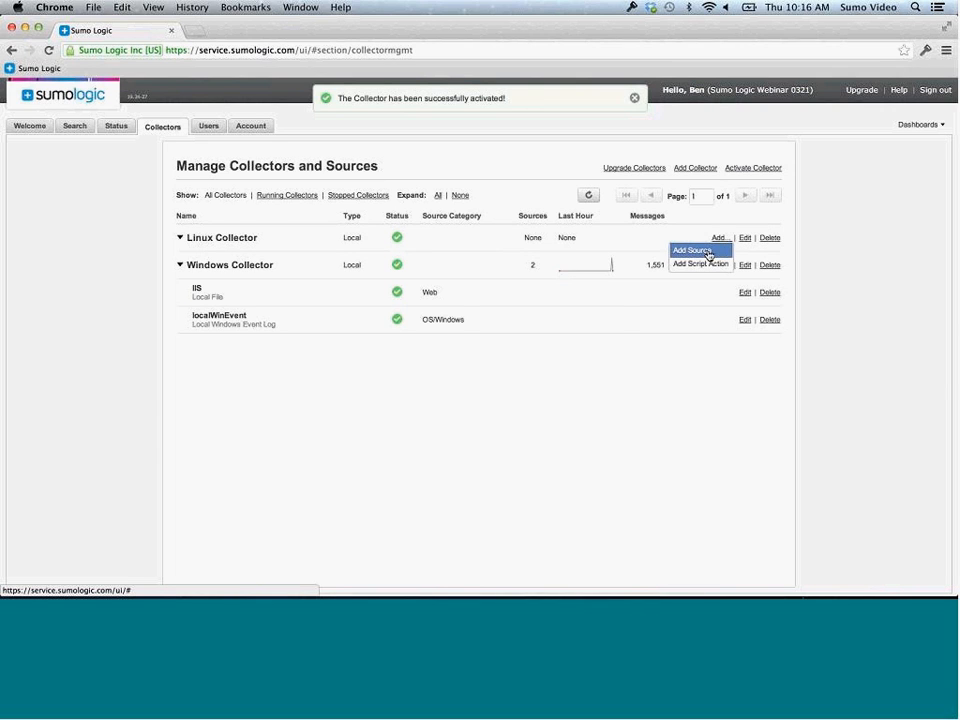
left_click(708, 252)
left_click(251, 285)
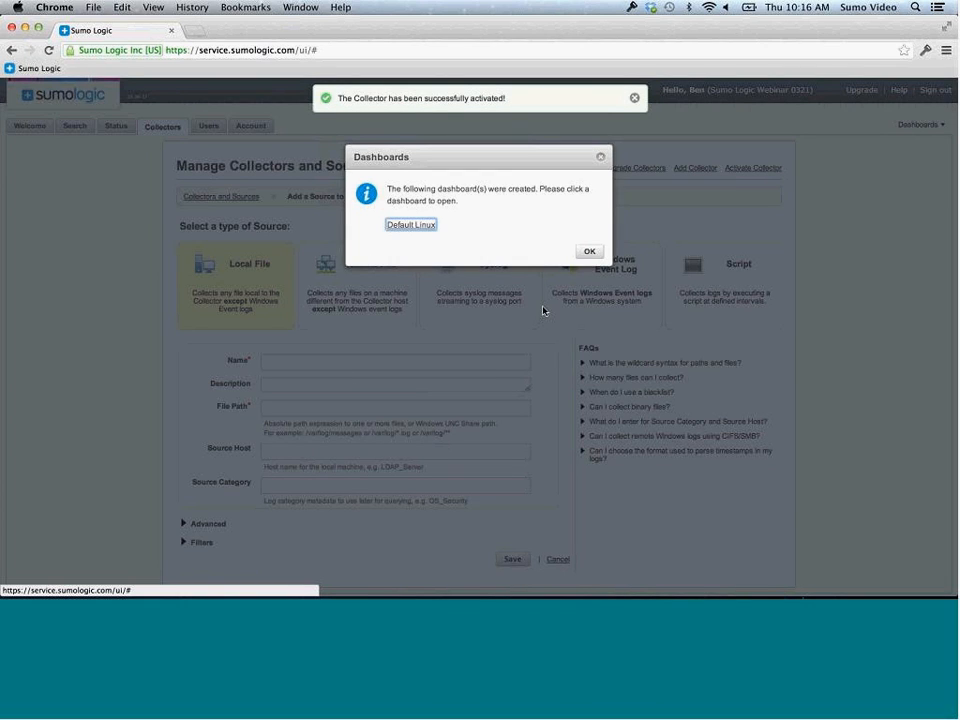
left_click(590, 252)
Name the source 'Apache' with file path /etc/httpd/logs/*log and source category Web_Apache
left_click(381, 360)
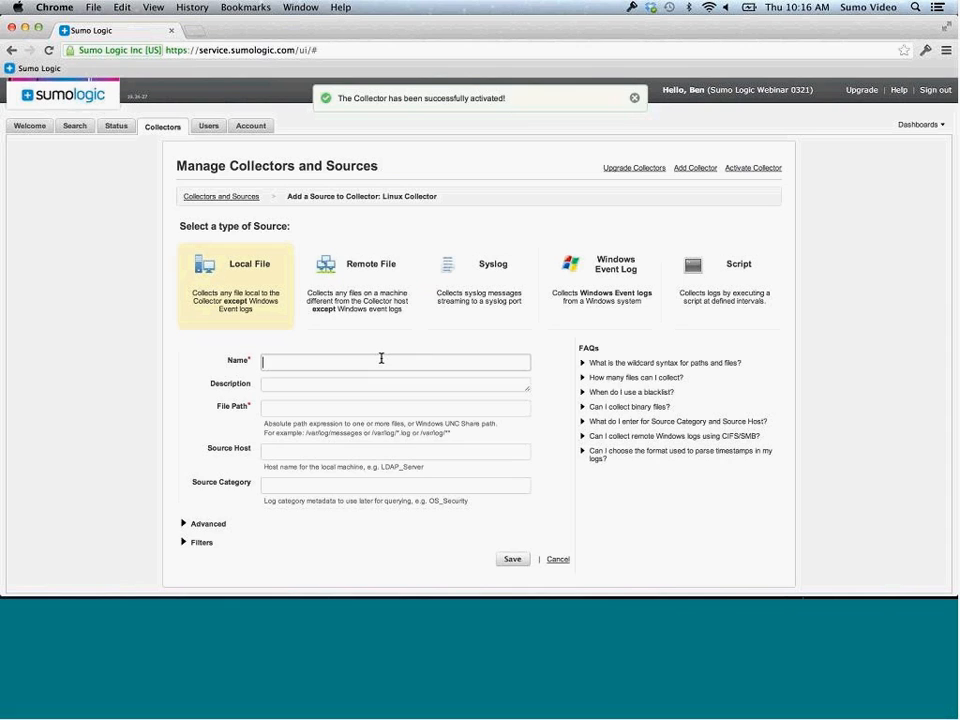
type("Apache")
left_click(300, 407)
type("/r")
key("BackSpace")
type("et/")
key("BackSpace")
type("c/")
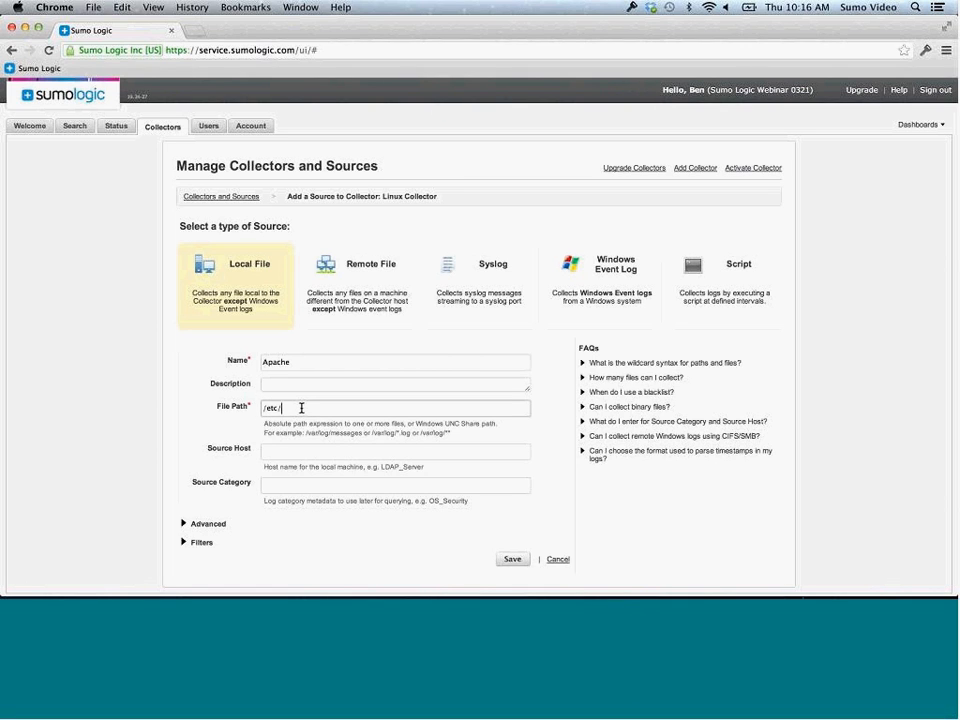
type("httpd/logs/*log")
left_click(401, 489)
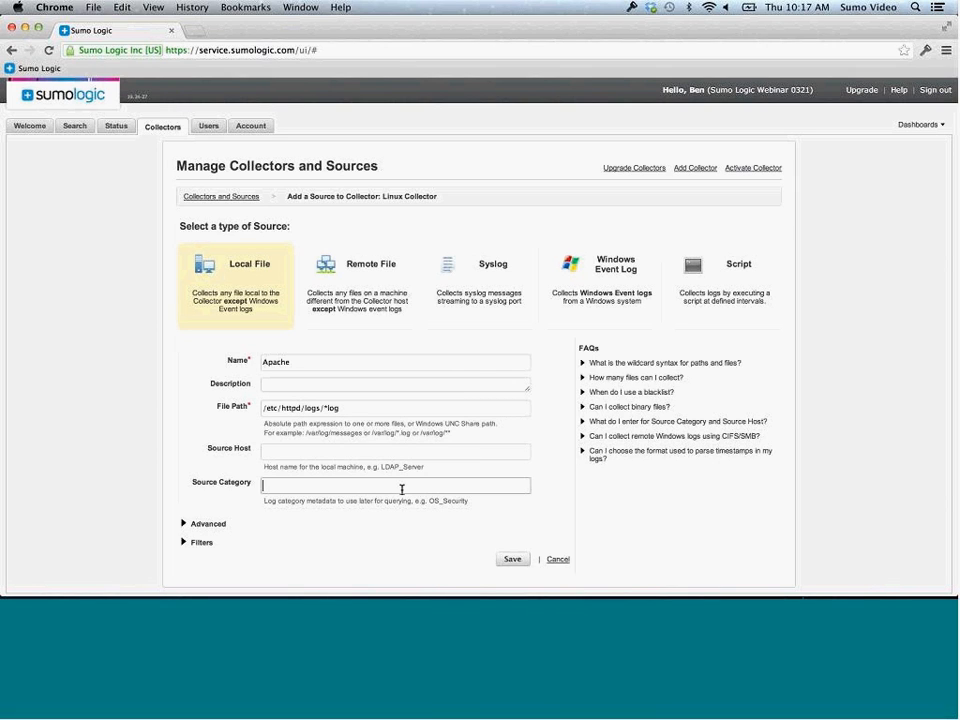
type("Web_Apache")
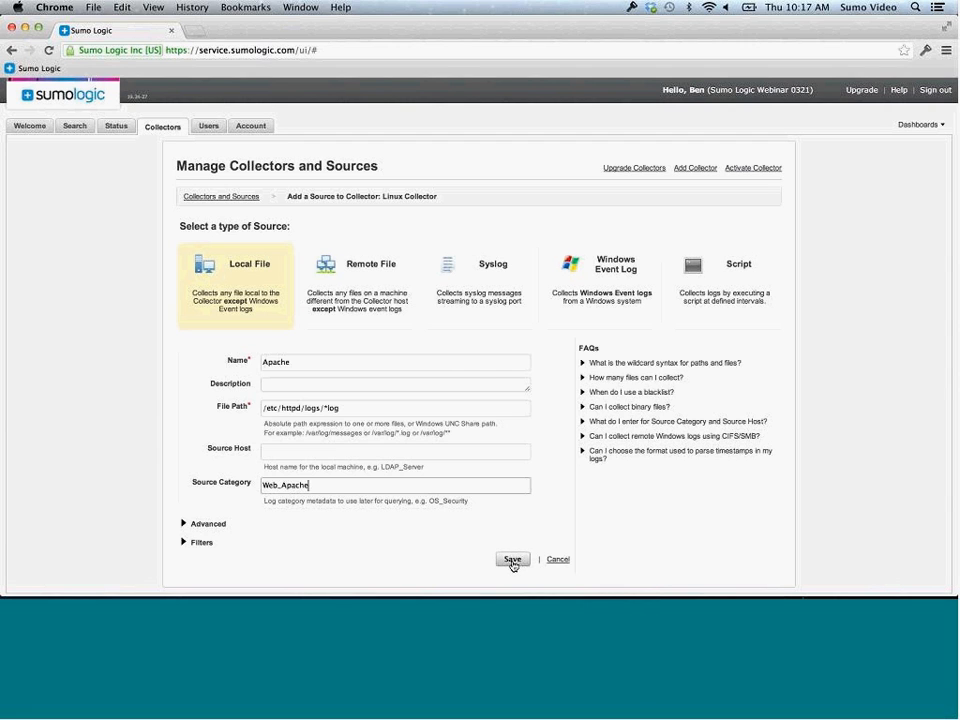
In the advanced options set the fallback time zone to UTC and save the source
left_click(195, 523)
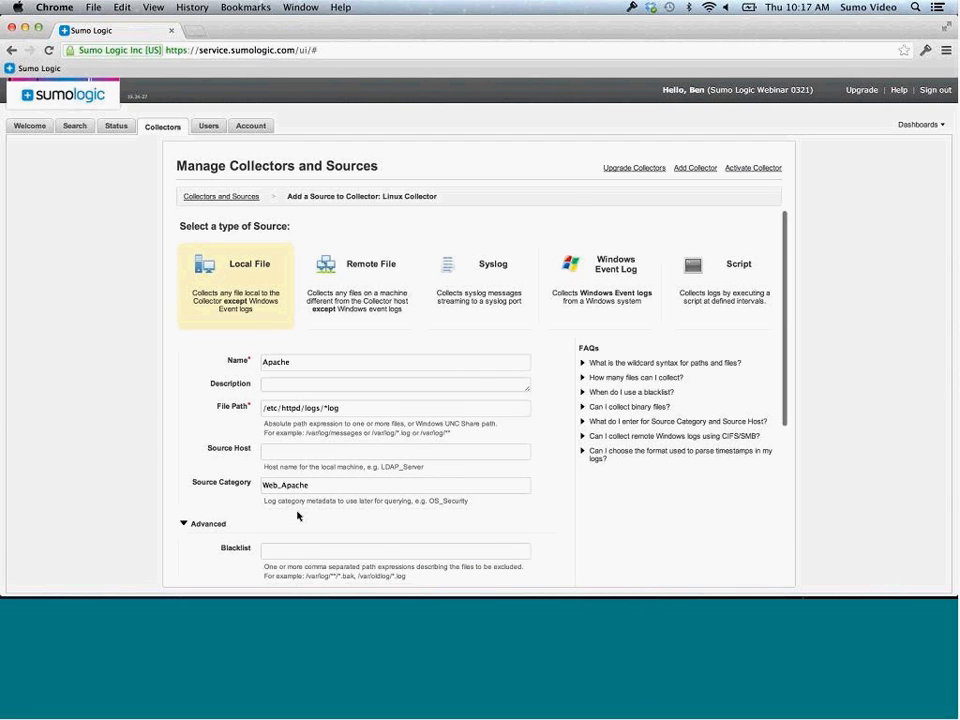
scroll(297, 515, "down", 4)
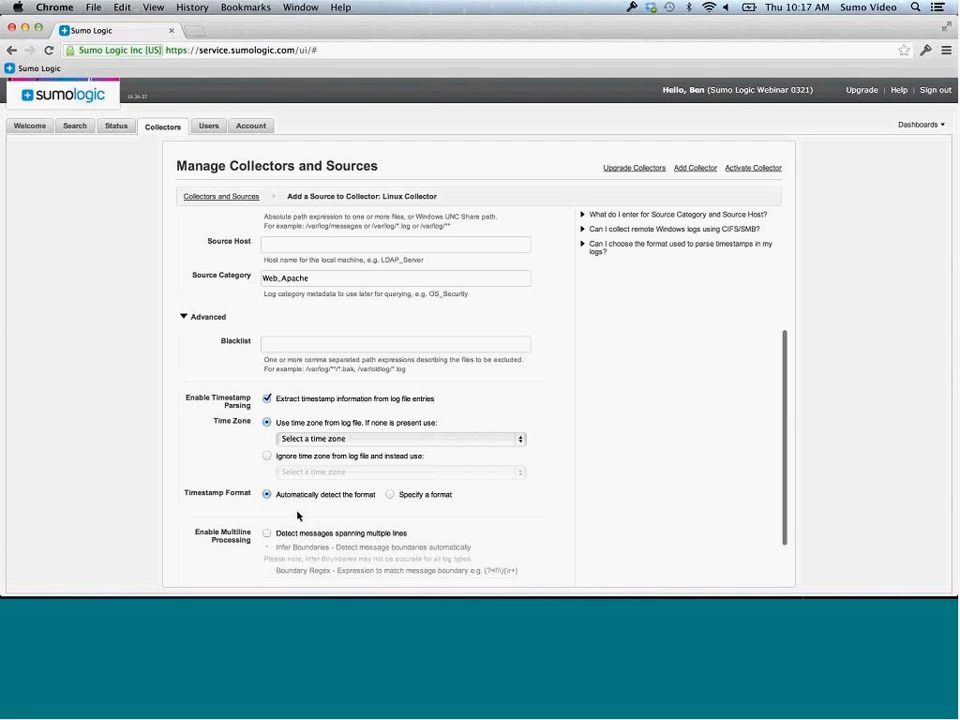
left_click(378, 440)
scroll(368, 538, "down", 5)
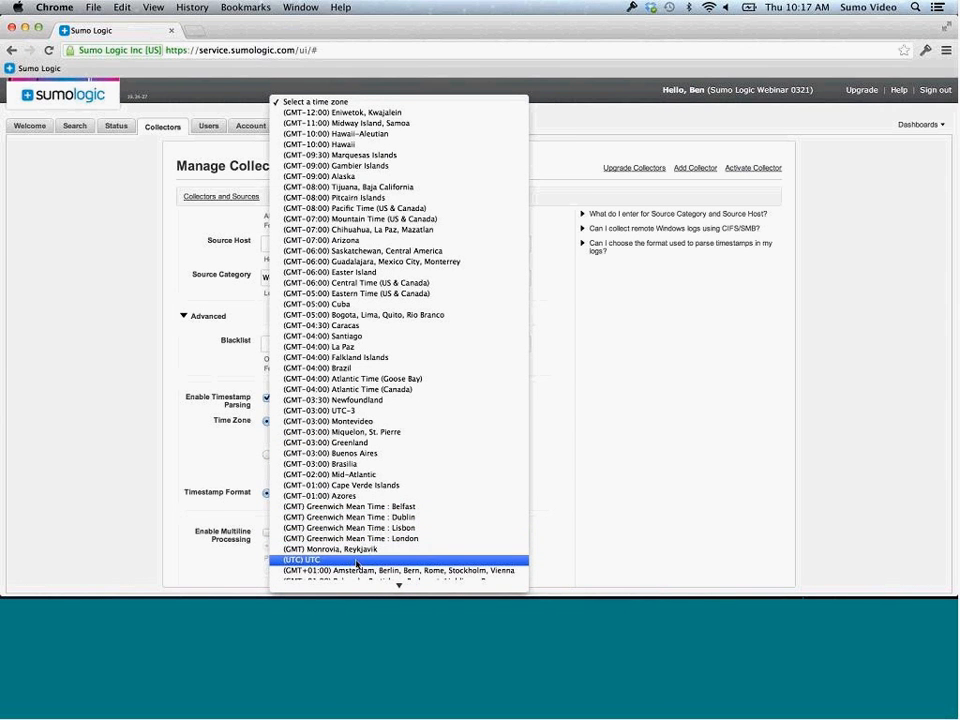
left_click(356, 561)
scroll(503, 529, "down", 3)
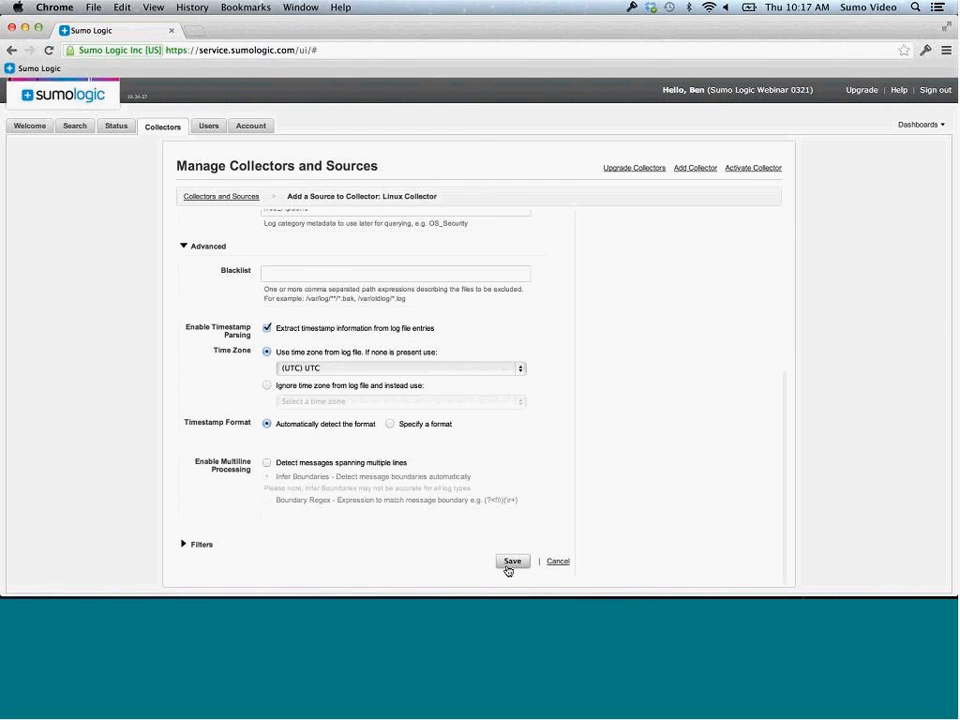
left_click(511, 562)
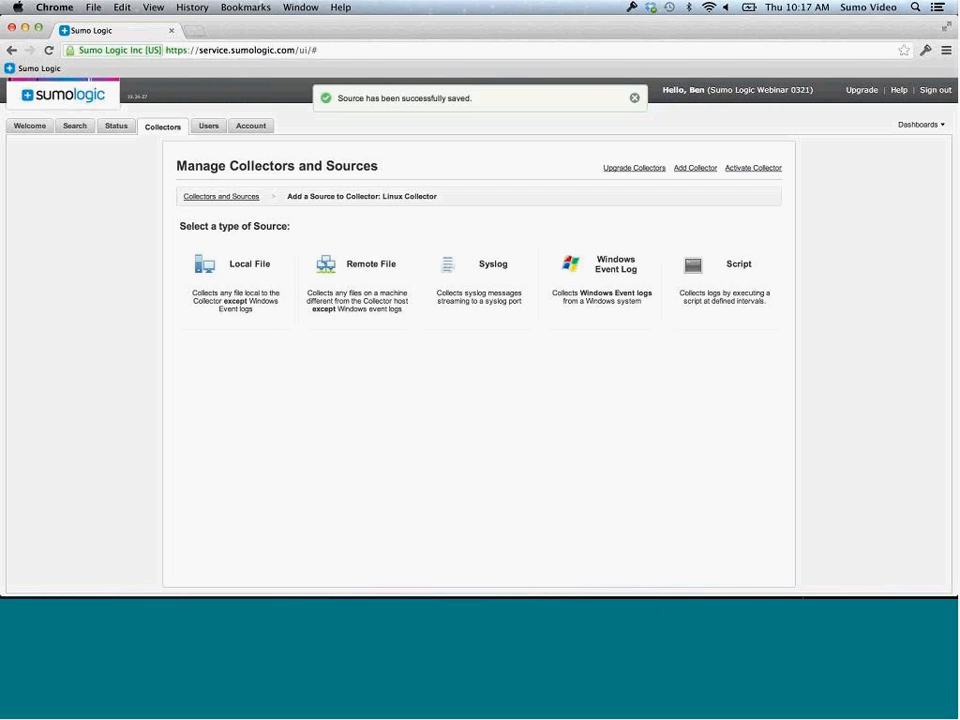
Confirm Apache is listed under Linux Collector, then view the Status charts showing 32,417 total messages
left_click(209, 196)
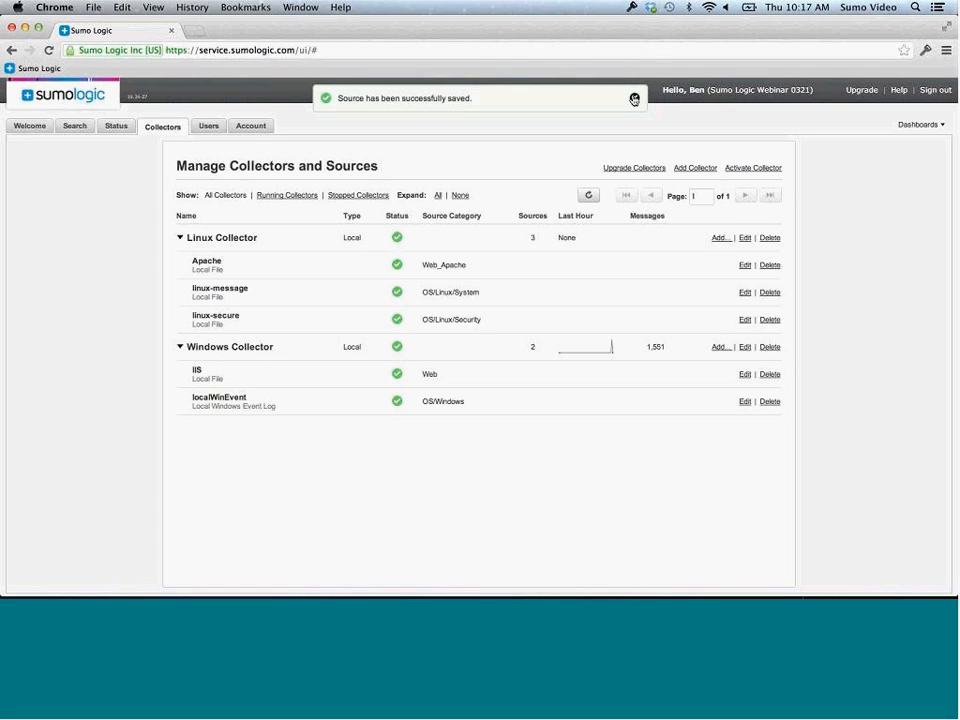
left_click(633, 99)
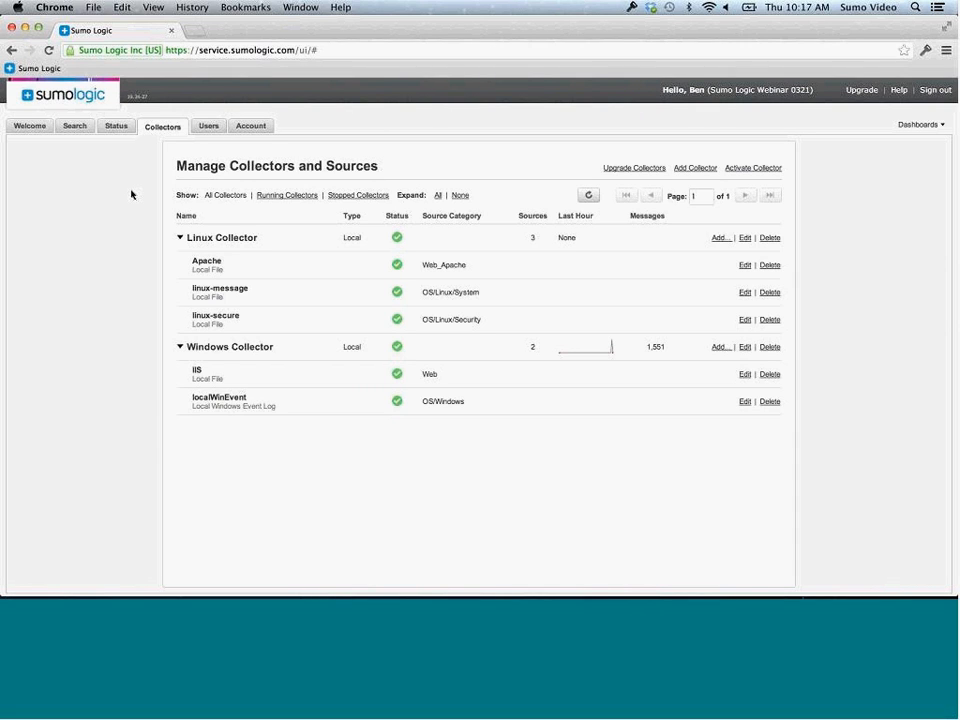
left_click(118, 127)
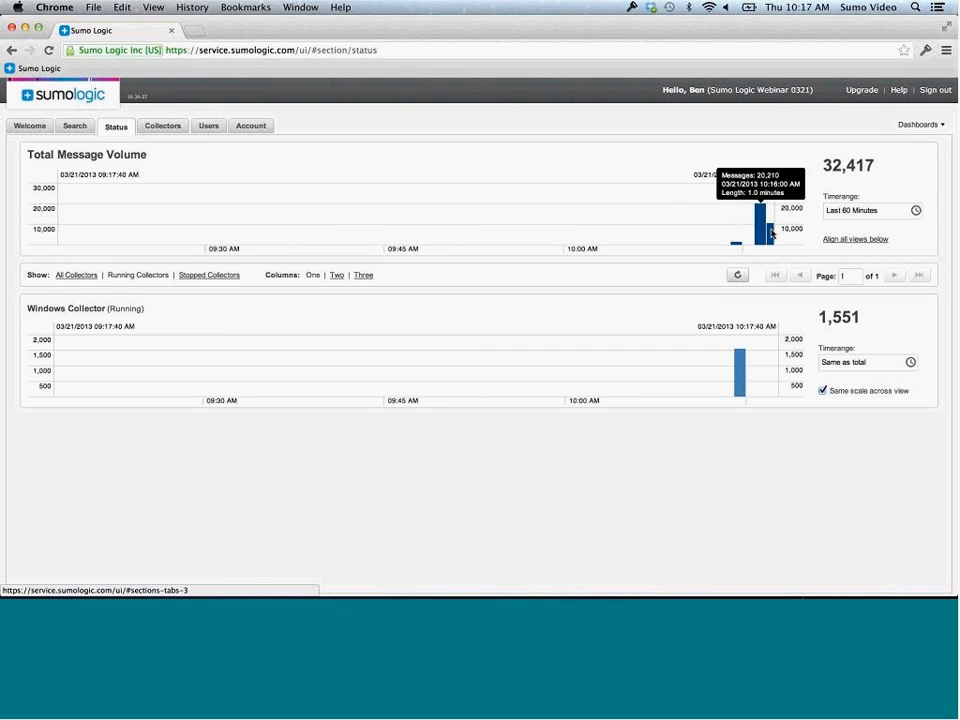
mouse_move(770, 233)
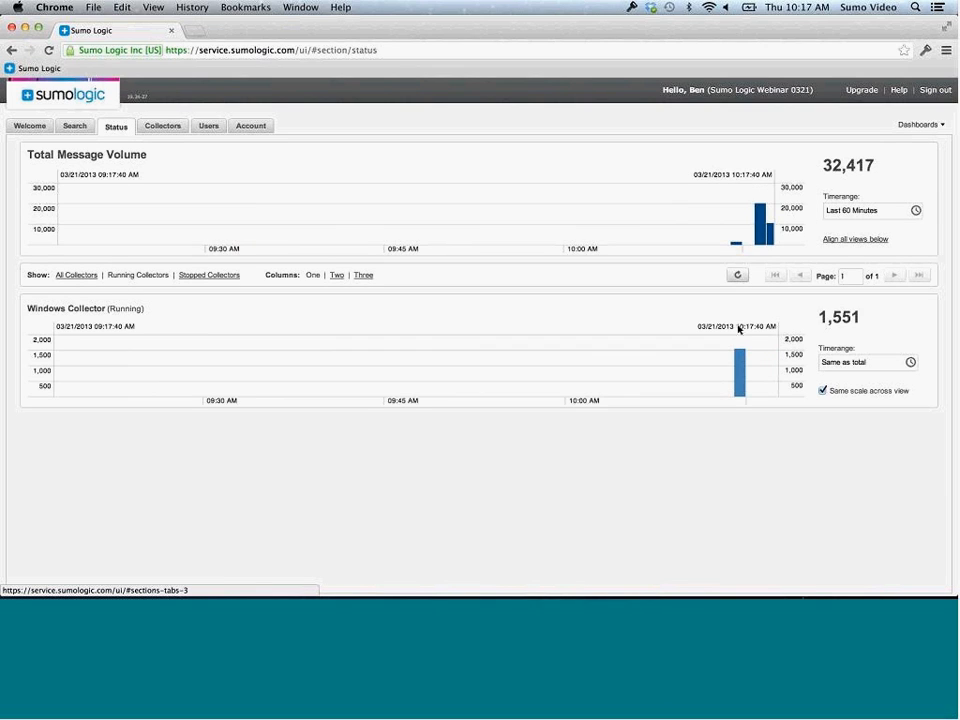
mouse_move(737, 379)
On the Account page, change Web session timeout from 15 Minutes to 1 Hour and save
left_click(206, 128)
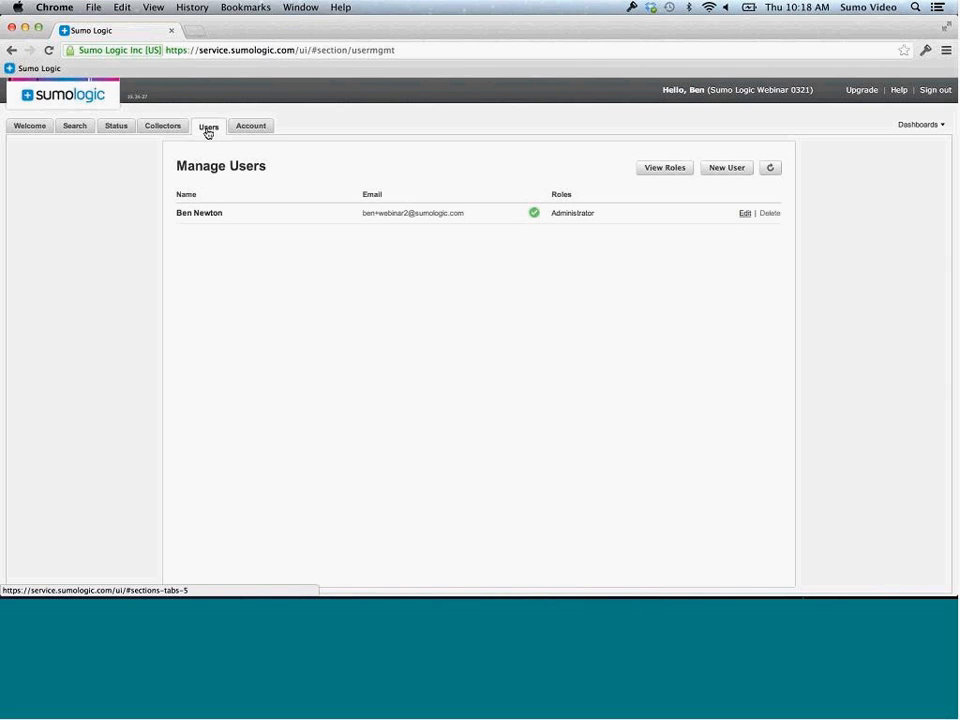
left_click(258, 126)
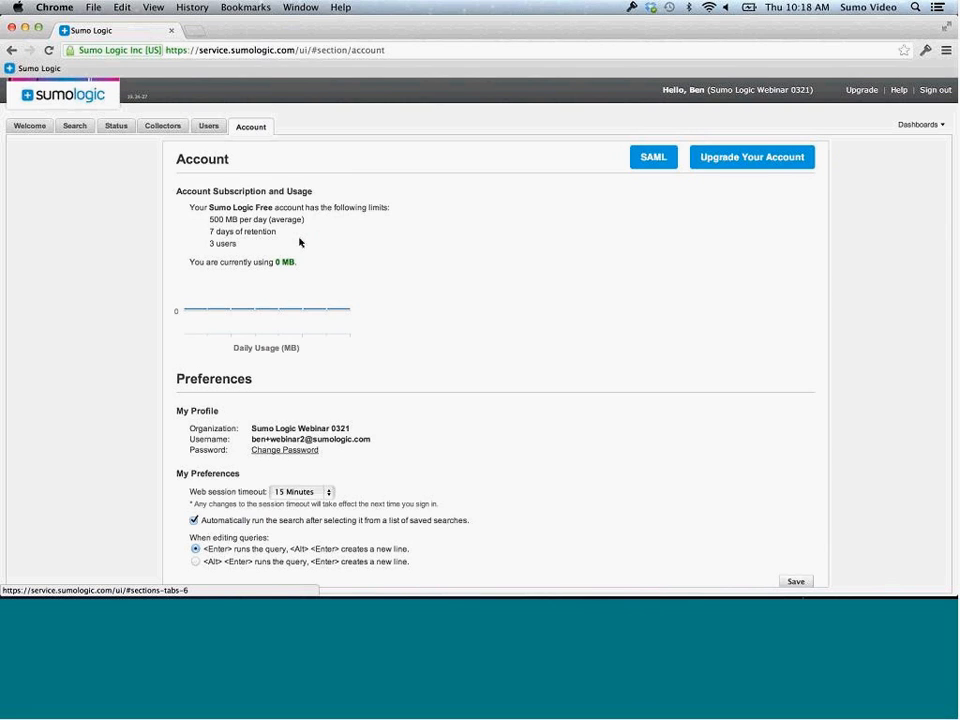
scroll(480, 455, "down", 1)
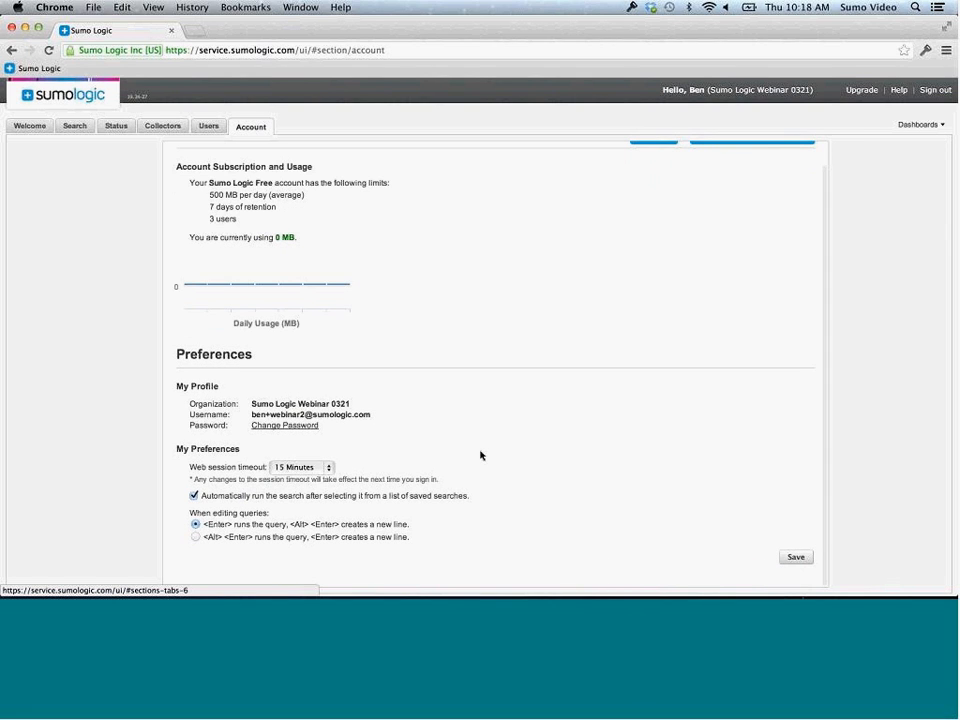
left_click(318, 470)
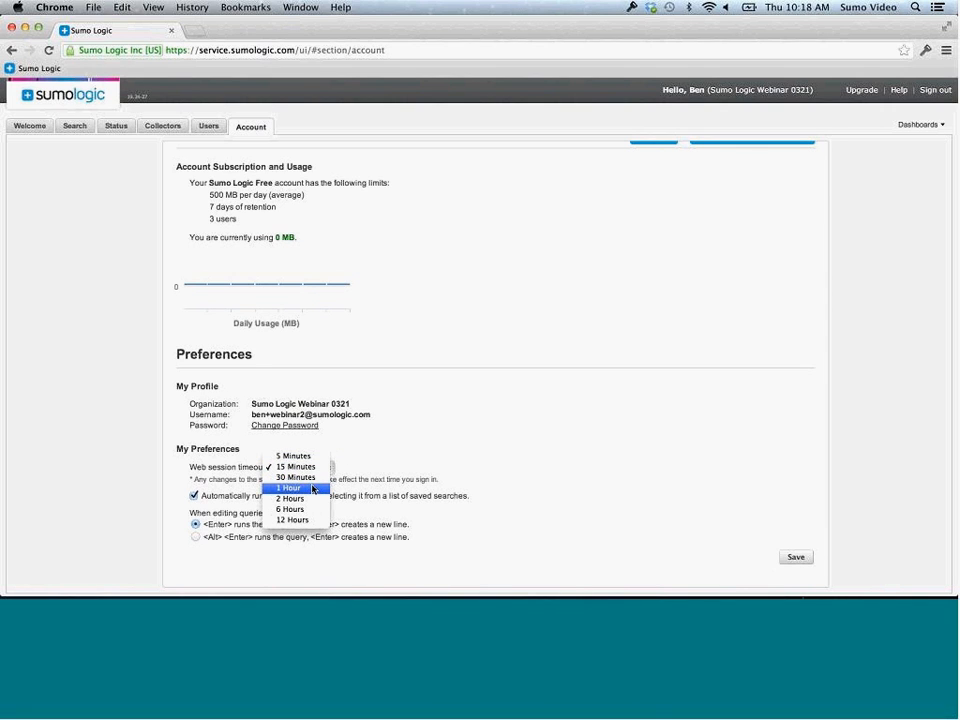
left_click(313, 489)
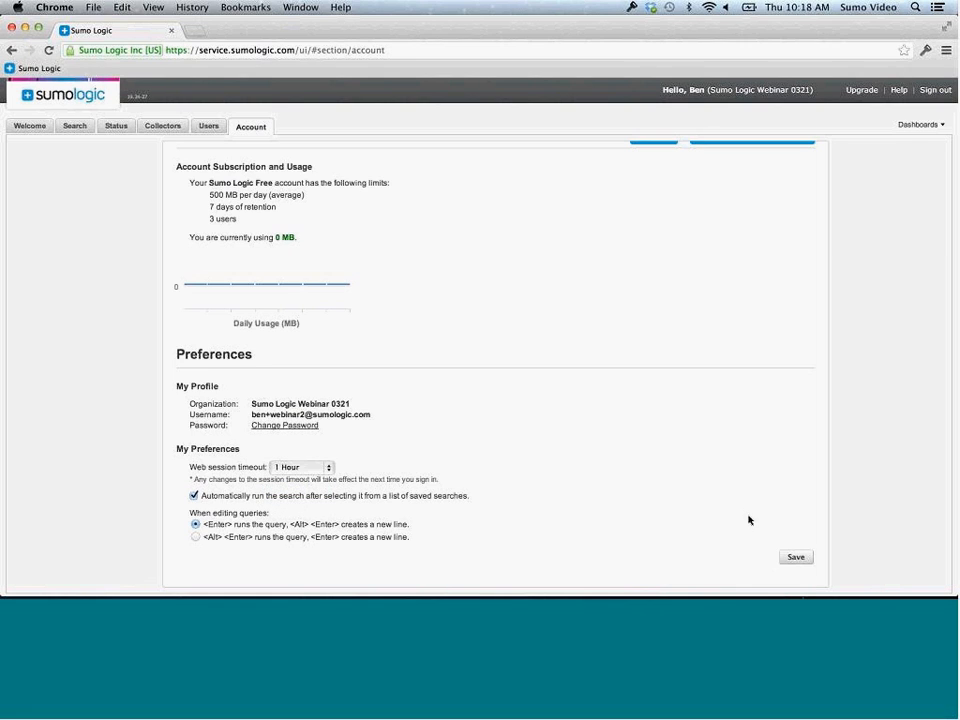
left_click(796, 558)
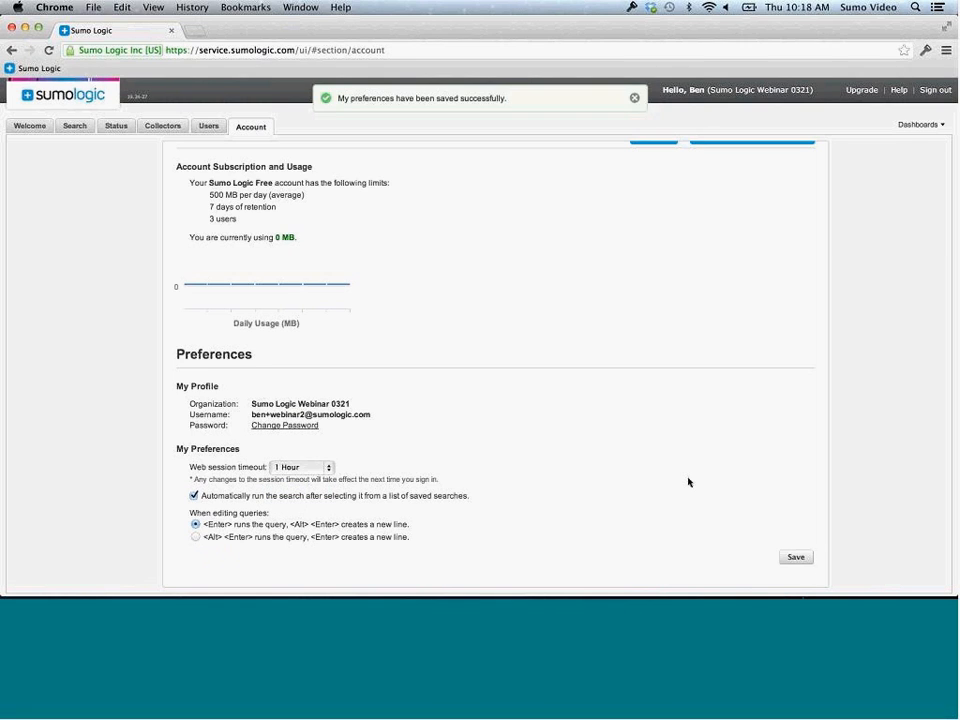
left_click(634, 99)
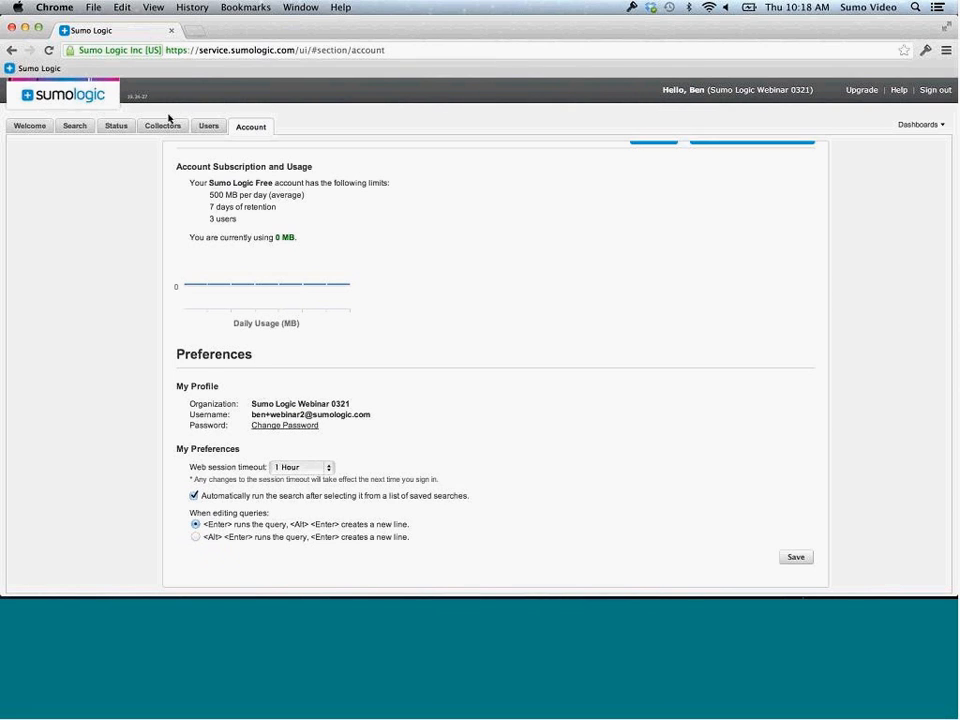
Run a wildcard * search on the Search page
left_click(119, 128)
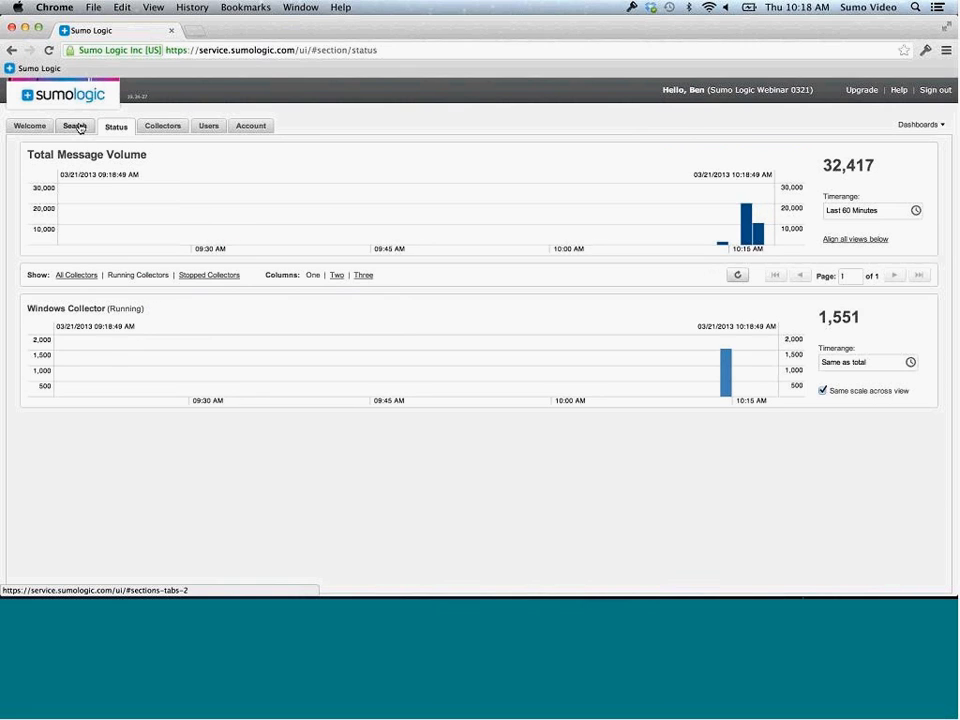
left_click(76, 127)
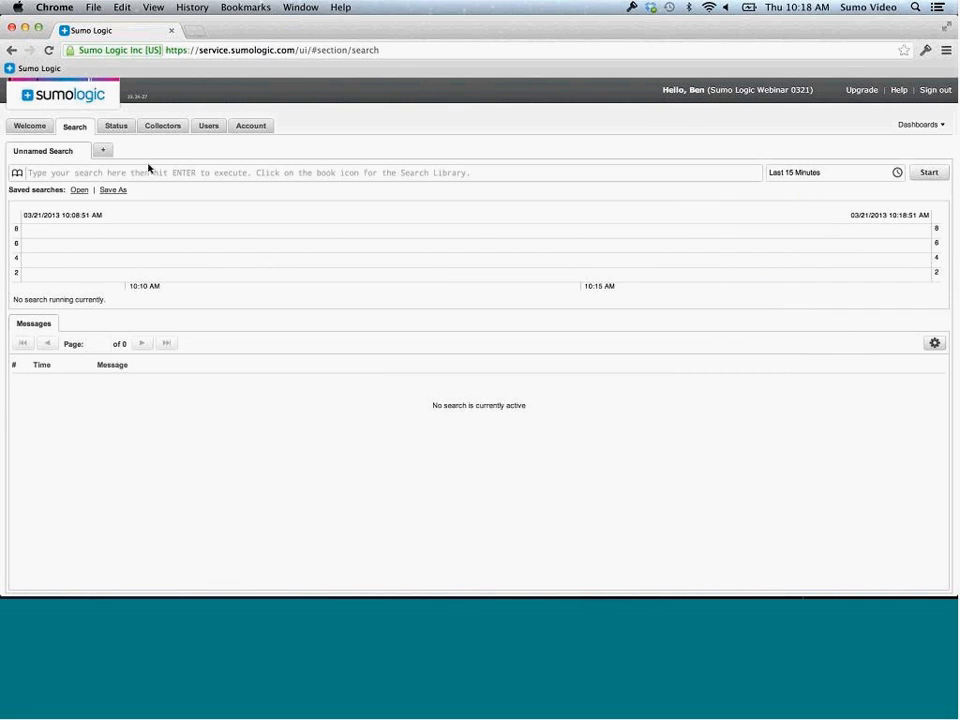
type("*")
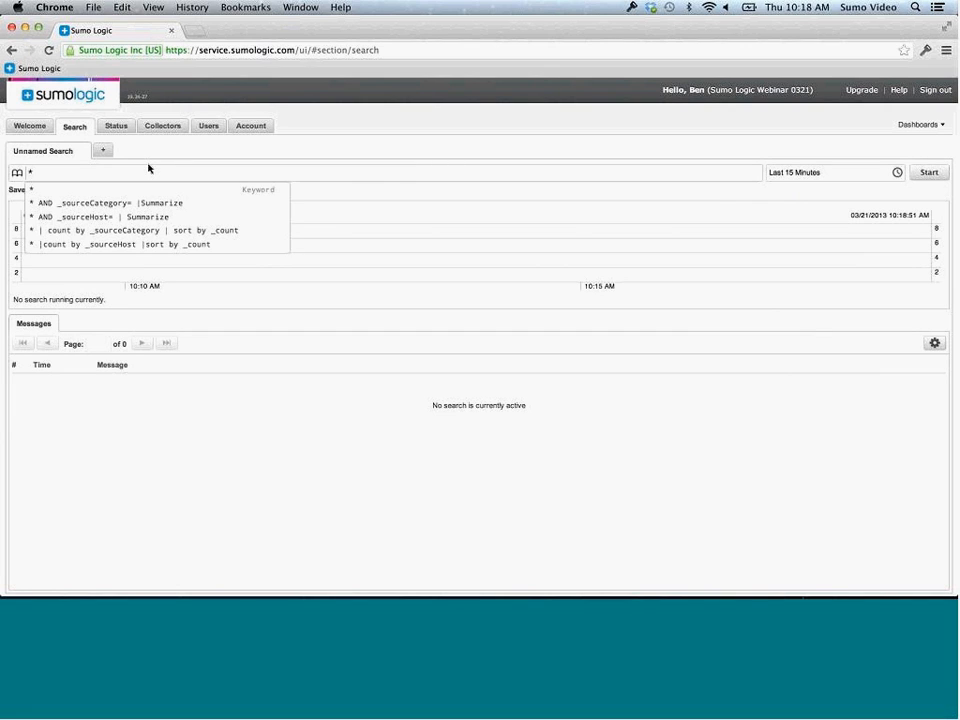
key("Return")
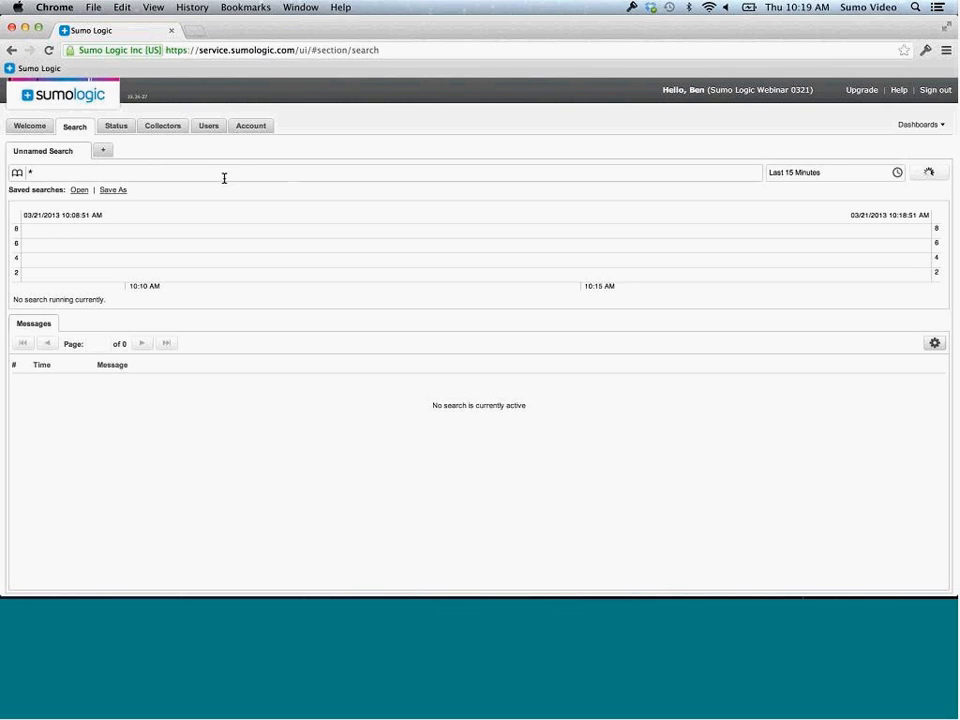
Keep the time range at Last 15 Minutes and scroll through the 171 Windows event results
left_click(897, 174)
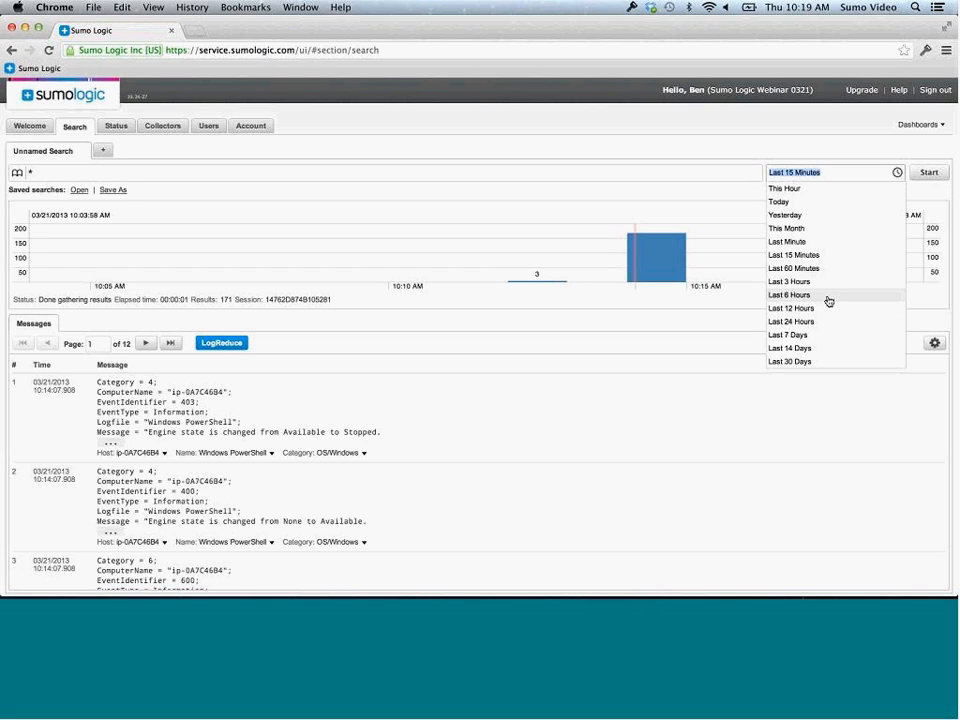
left_click(854, 172)
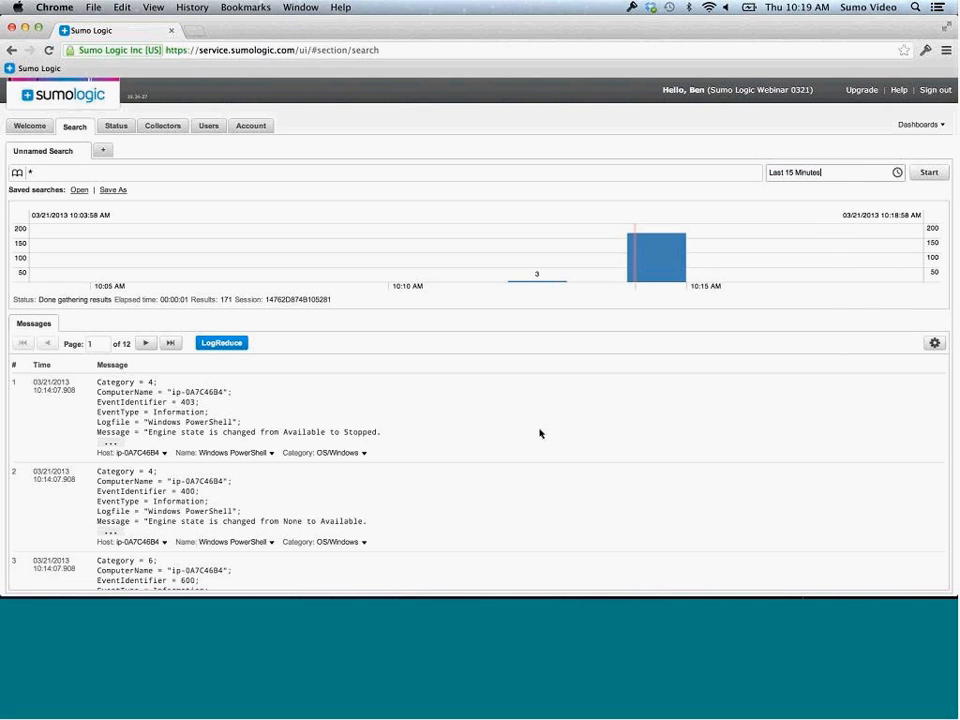
scroll(537, 435, "down", 3)
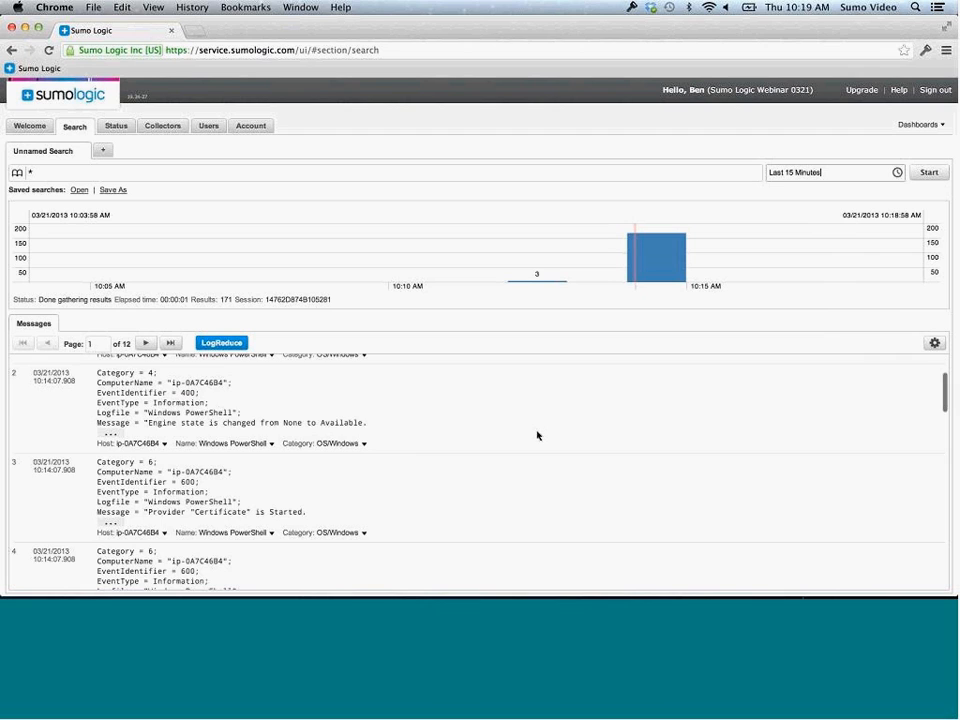
scroll(537, 435, "down", 1)
scroll(537, 435, "down", 5)
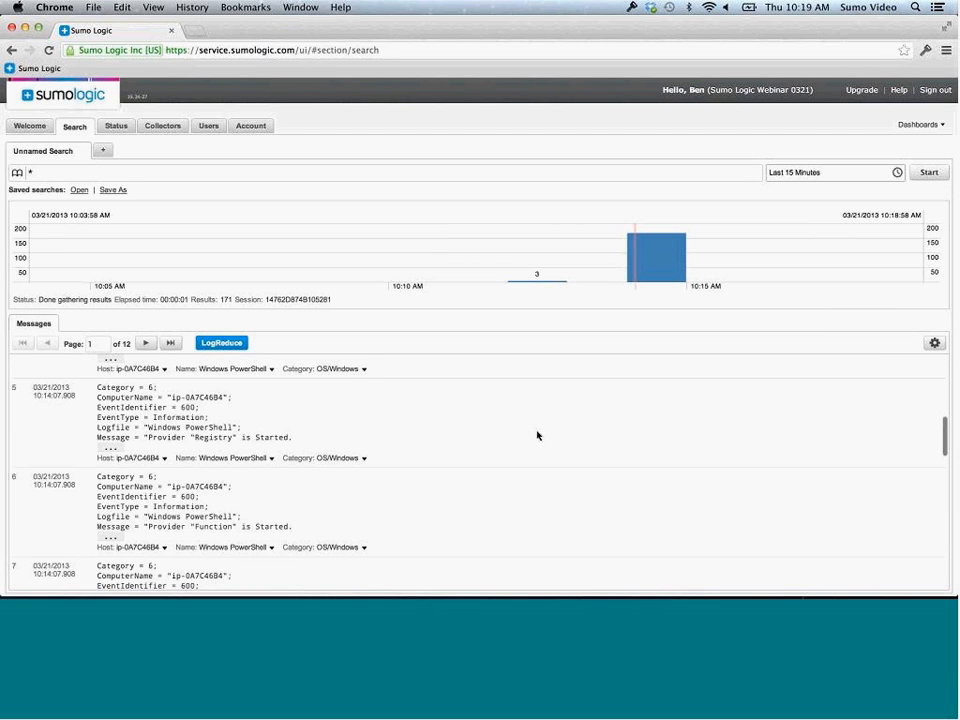
scroll(537, 435, "down", 4)
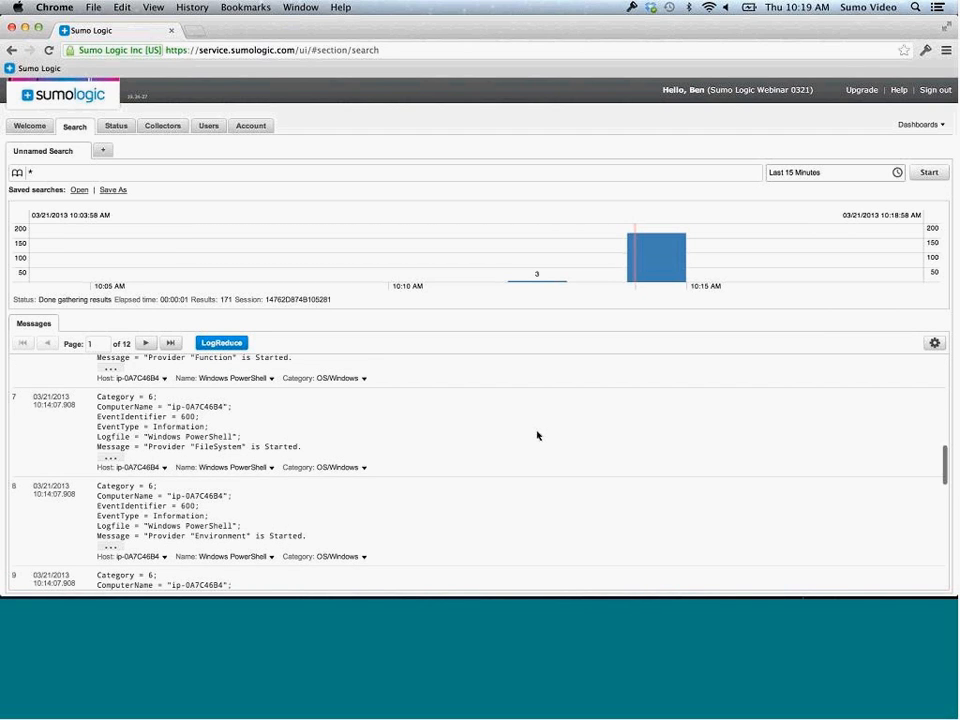
scroll(537, 435, "up", 12)
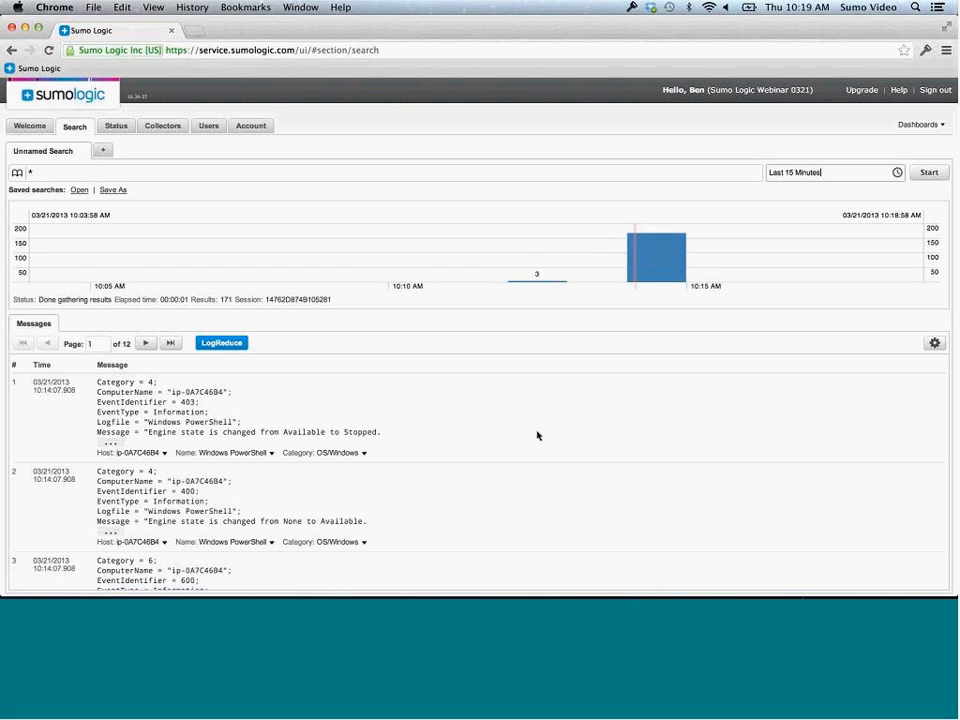
left_click(223, 345)
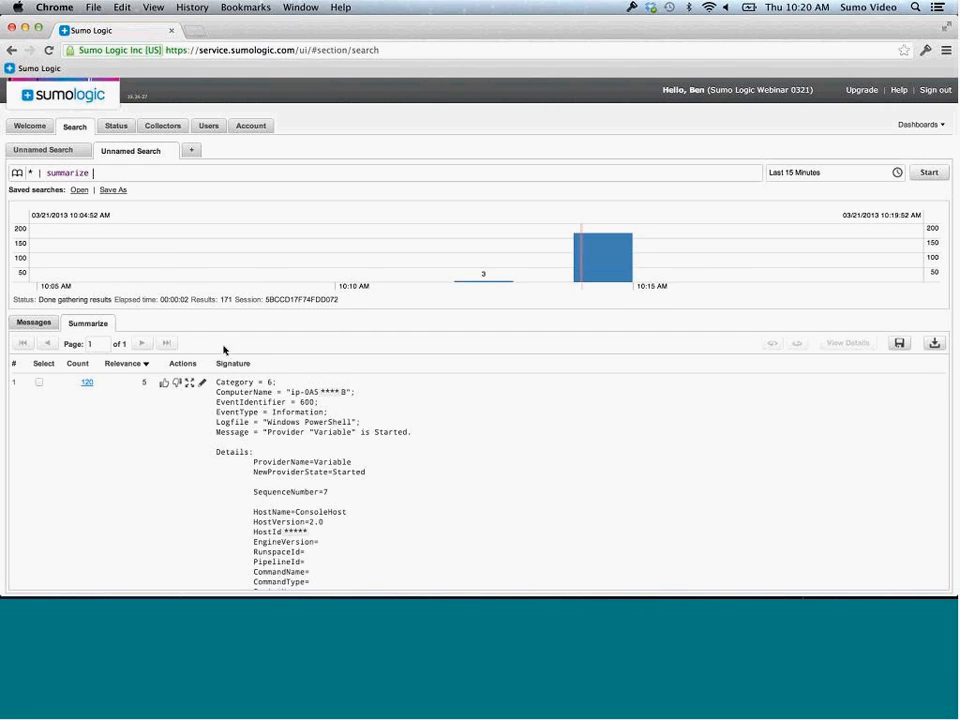
scroll(553, 435, "down", 2)
scroll(553, 435, "up", 2)
scroll(554, 436, "down", 1)
scroll(553, 434, "down", 1)
scroll(553, 434, "up", 2)
scroll(411, 455, "down", 5)
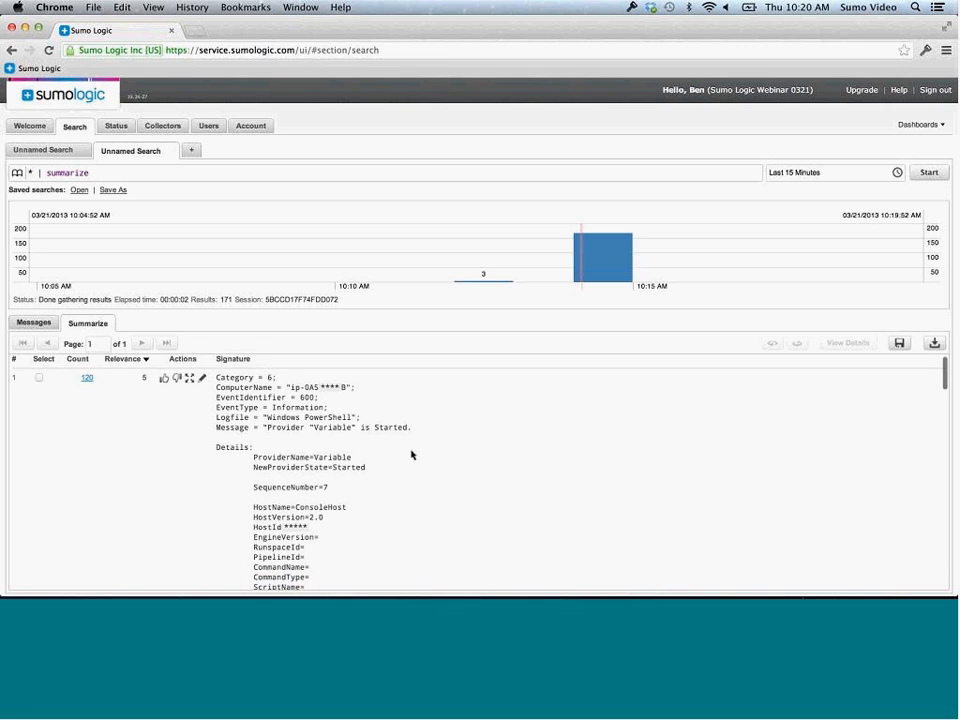
scroll(411, 455, "up", 3)
scroll(411, 455, "down", 5)
scroll(411, 455, "down", 10)
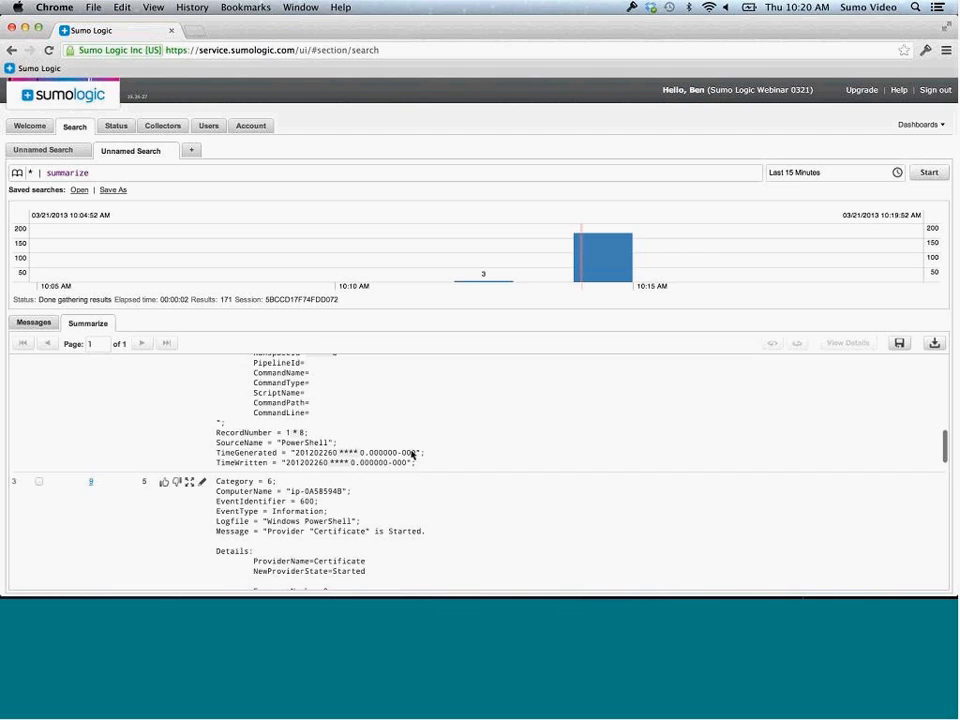
scroll(411, 455, "down", 5)
scroll(411, 455, "down", 10)
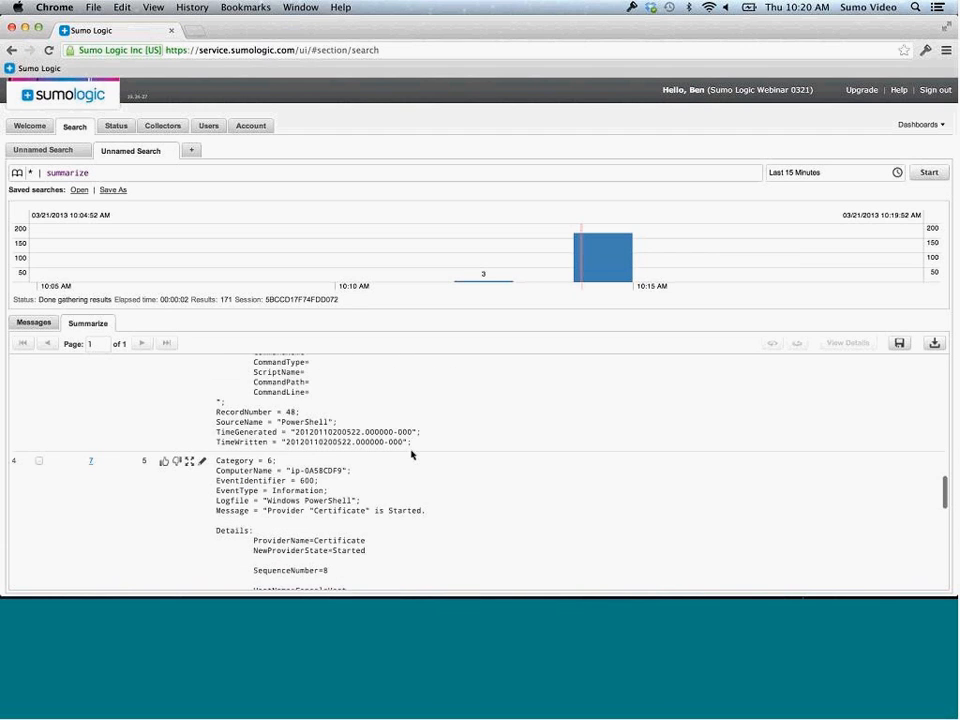
scroll(411, 455, "down", 3)
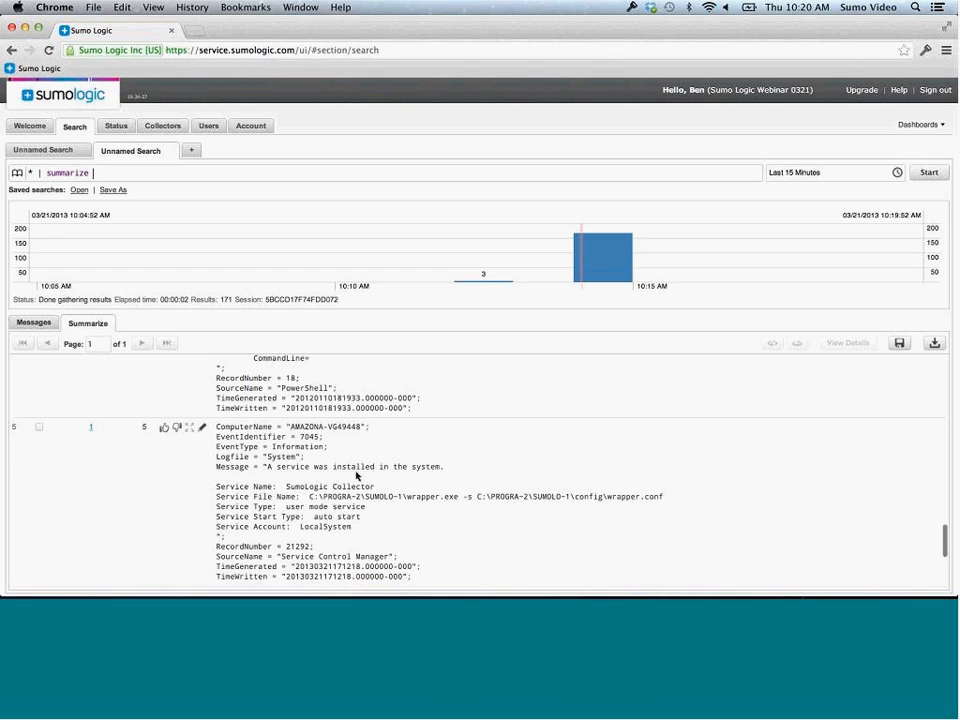
scroll(320, 472, "down", 1)
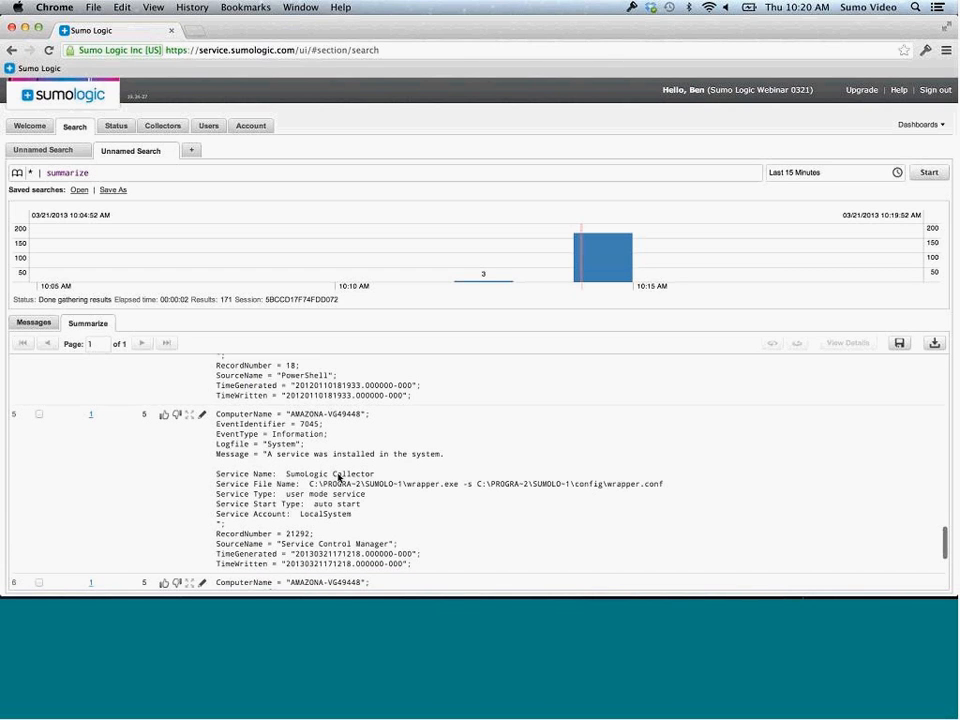
scroll(332, 476, "down", 3)
scroll(340, 478, "down", 5)
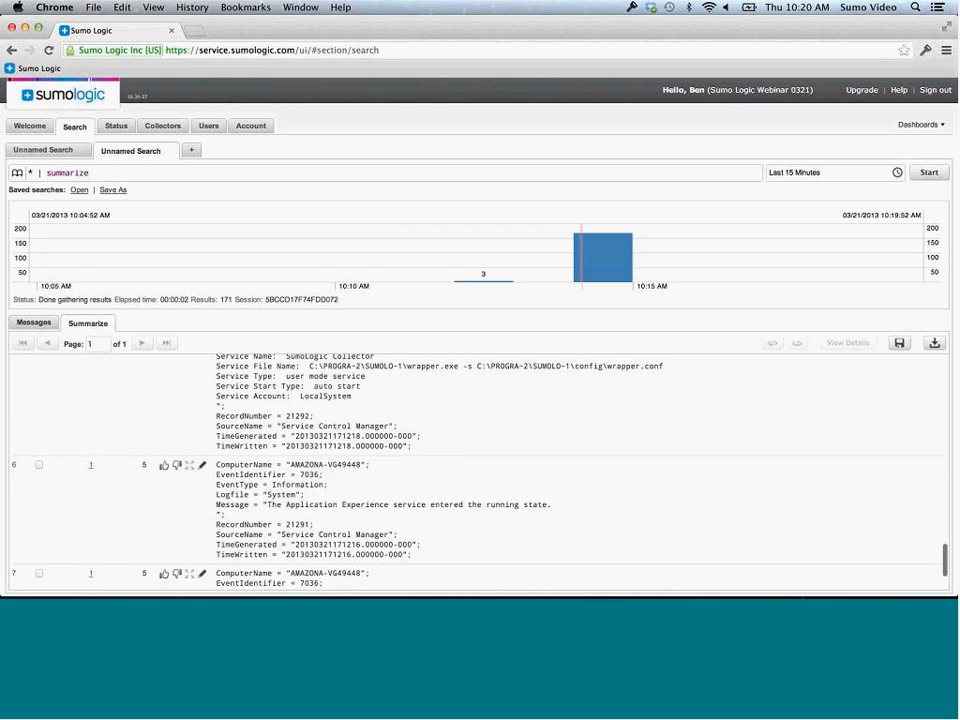
scroll(340, 490, "down", 3)
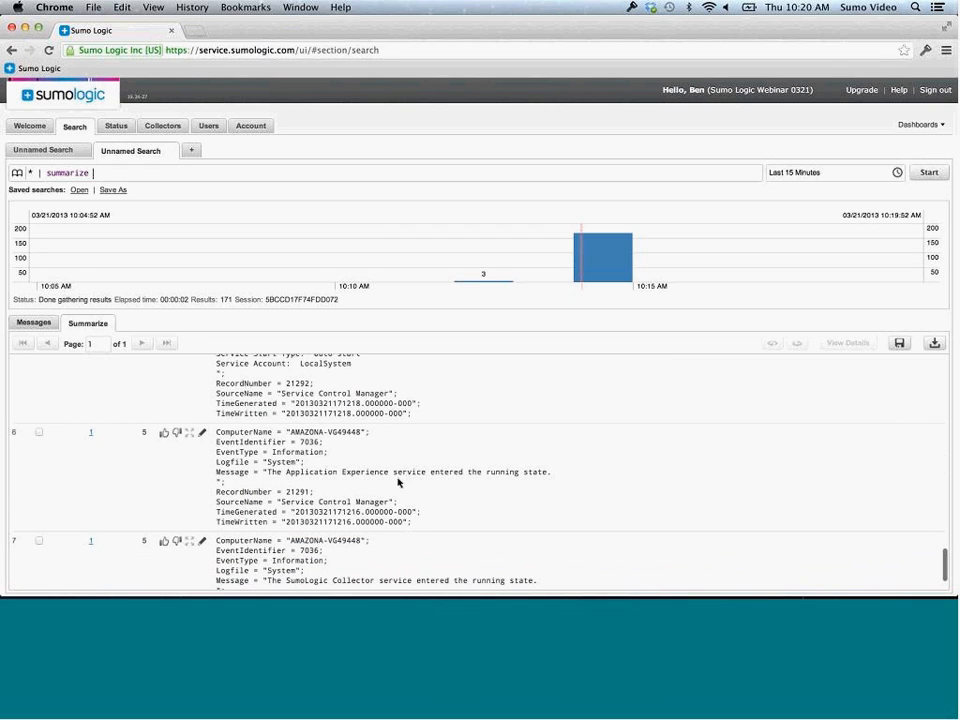
scroll(443, 479, "down", 3)
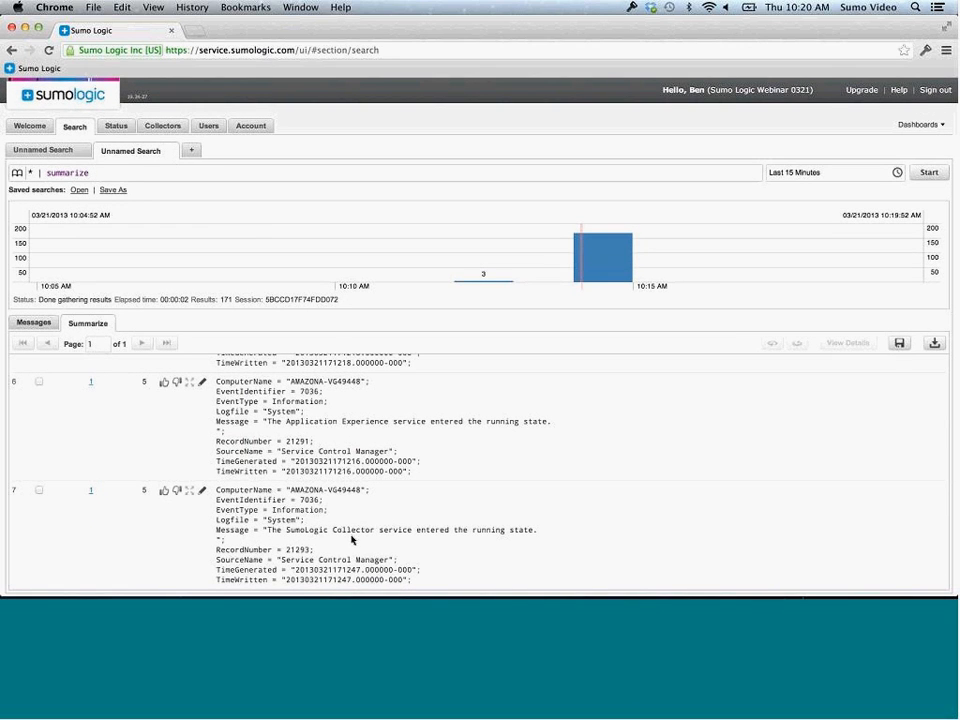
scroll(351, 540, "up", 8)
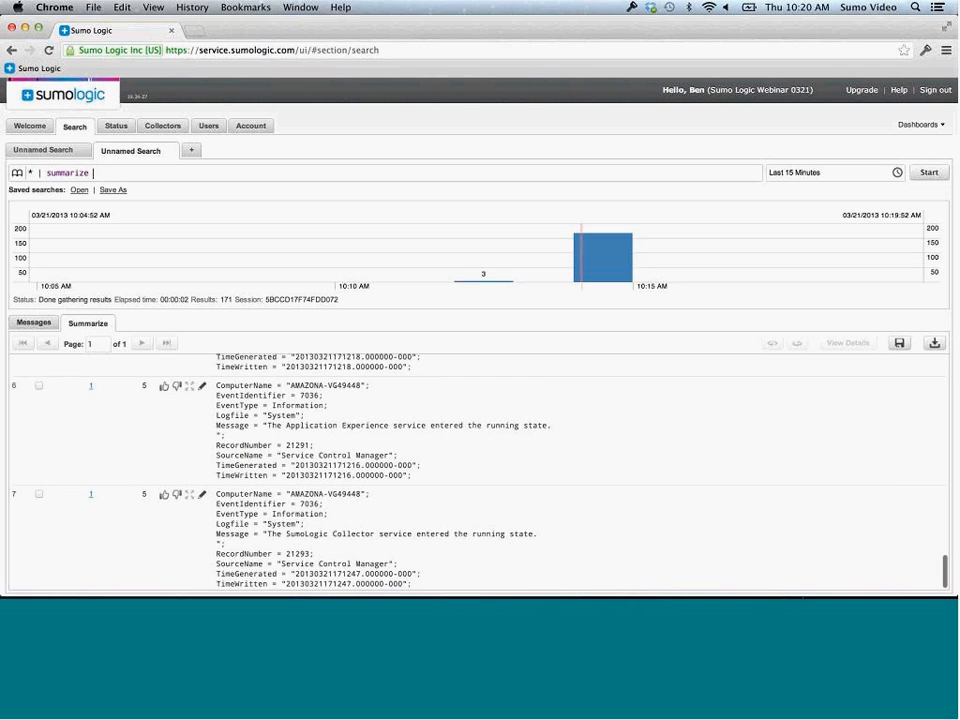
scroll(351, 540, "up", 15)
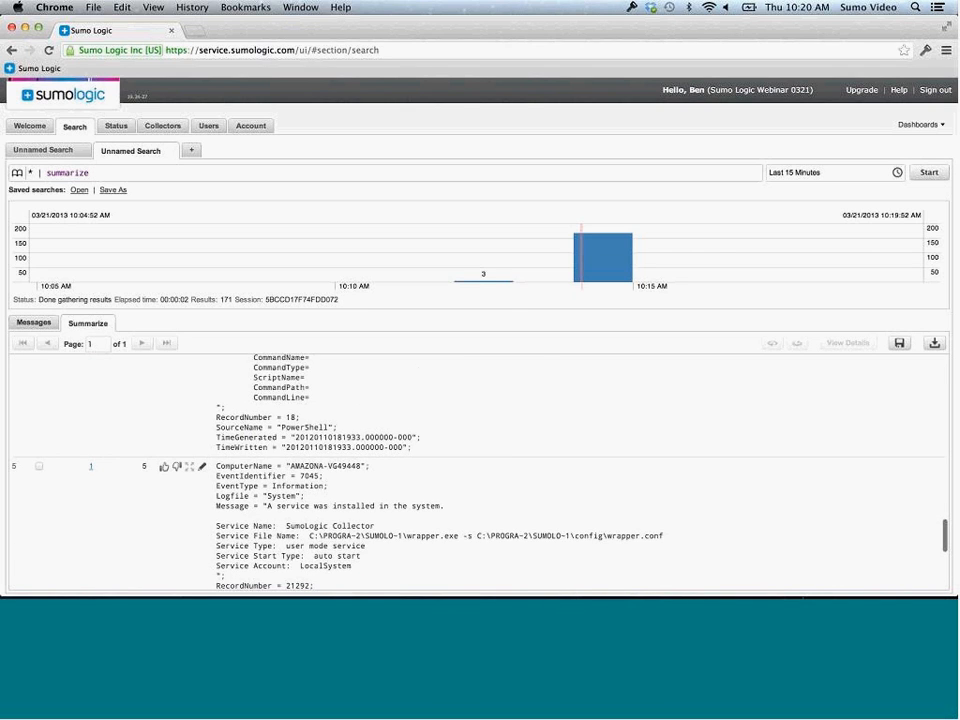
scroll(351, 540, "up", 3)
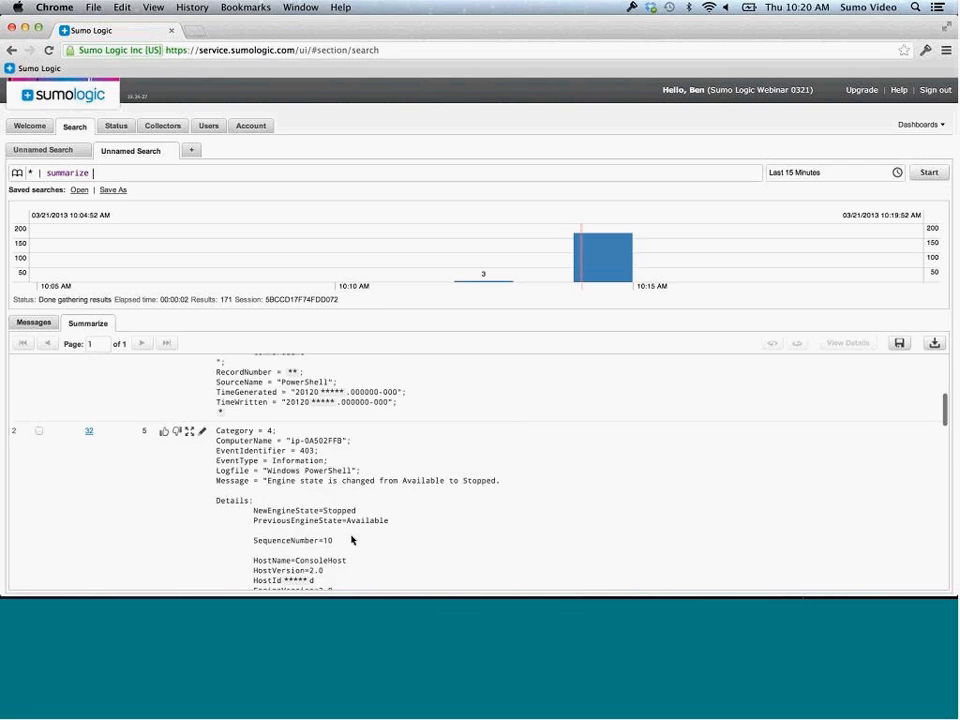
scroll(351, 540, "up", 5)
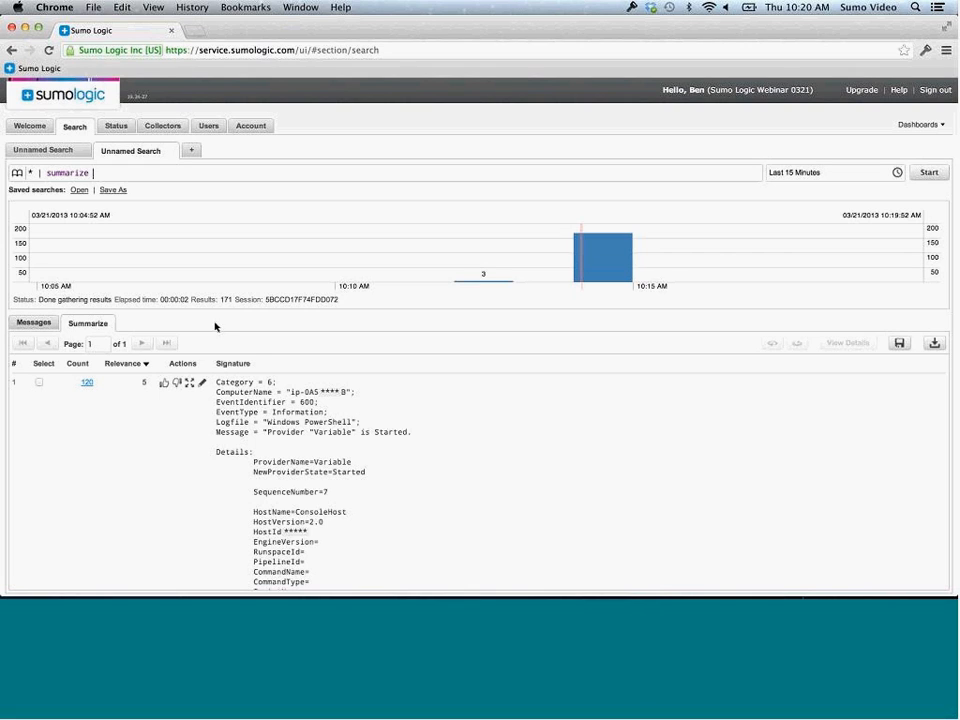
In a new search tab, run _sourceCategory=*Windows* after checking the collectors' source categories
left_click(191, 152)
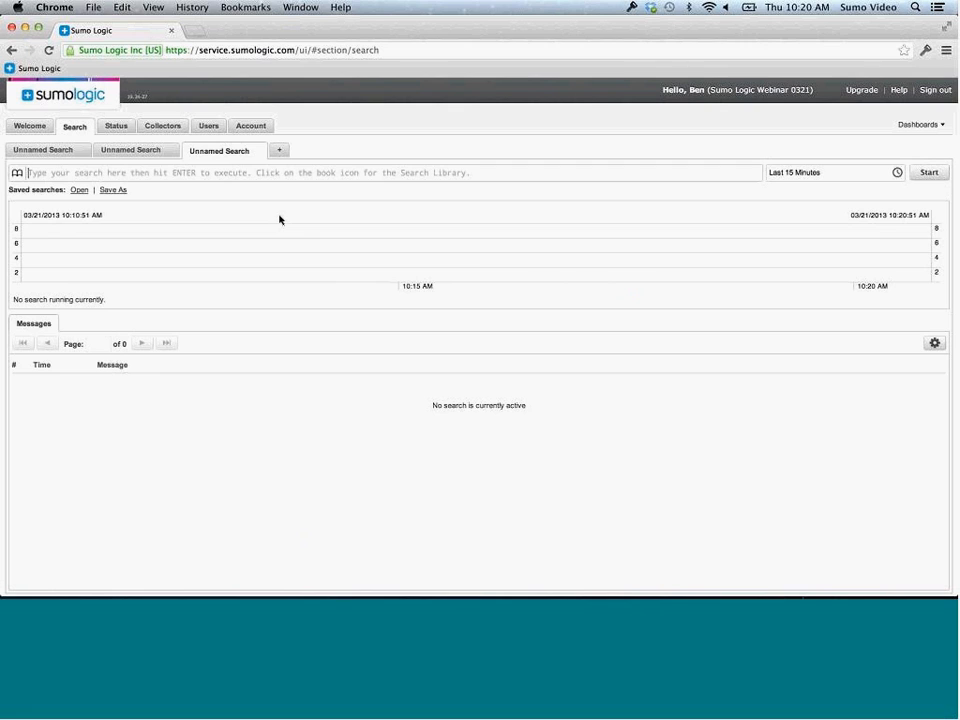
type("_")
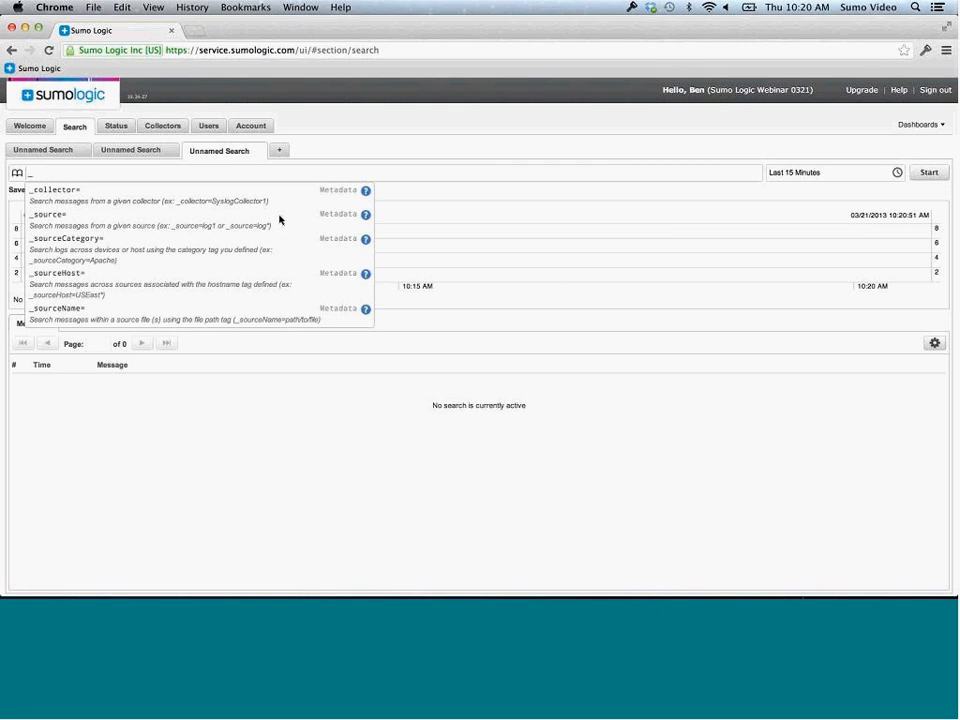
left_click(160, 126)
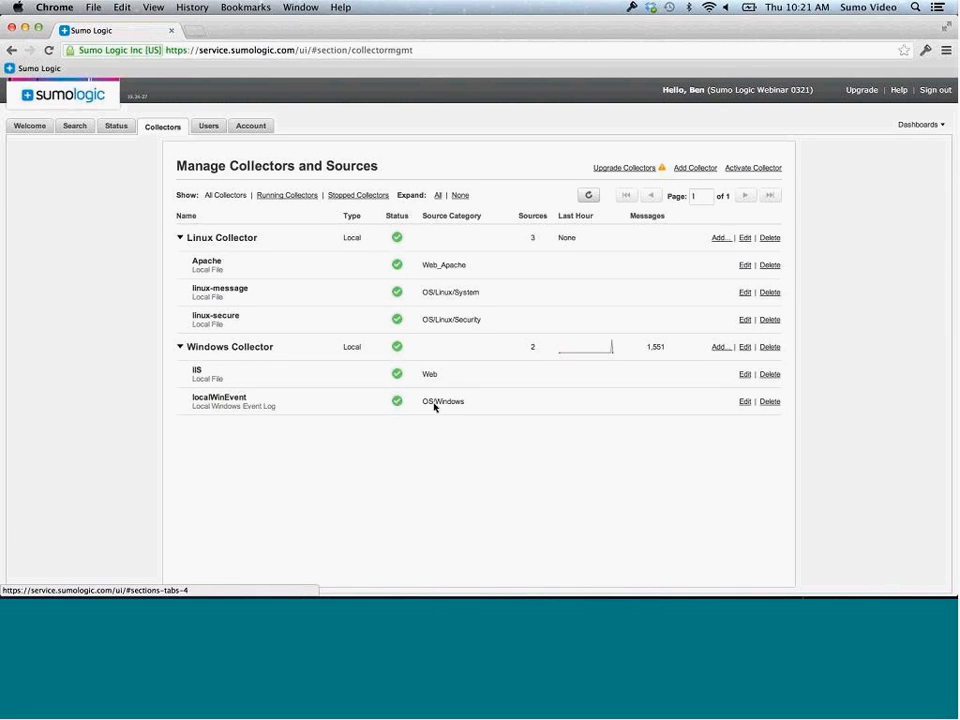
left_click(78, 128)
type("_")
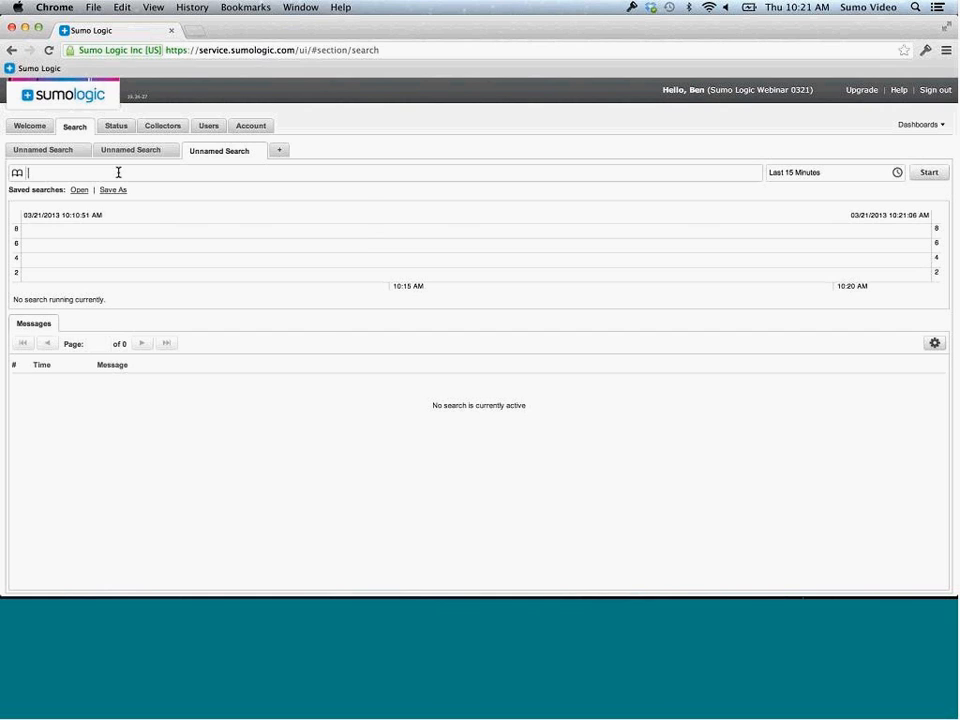
type("sourc")
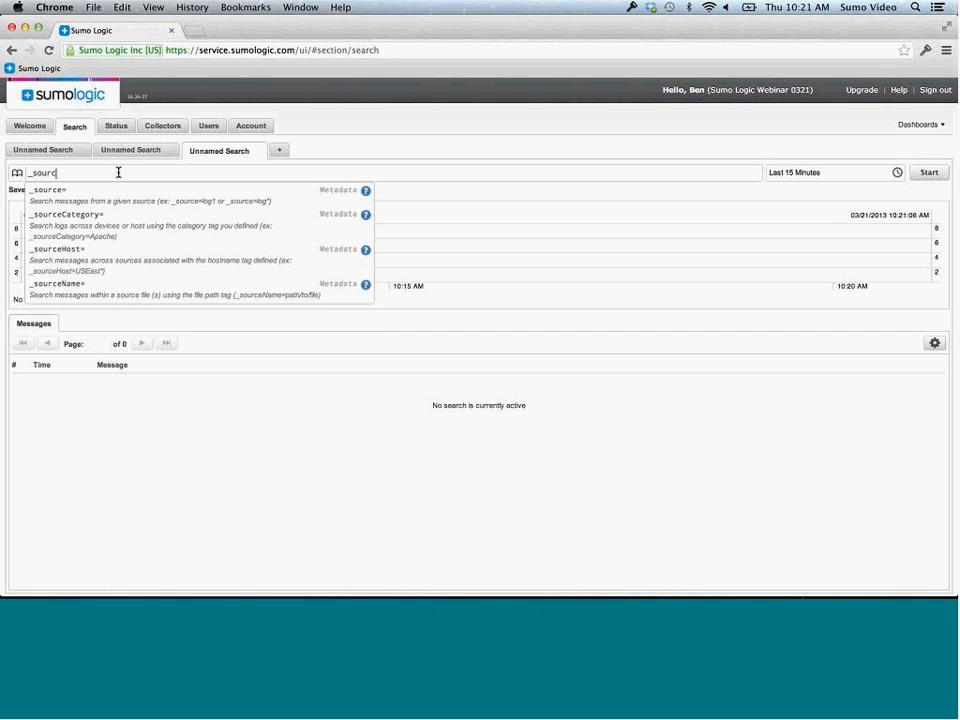
left_click(90, 215)
type("*Windows*")
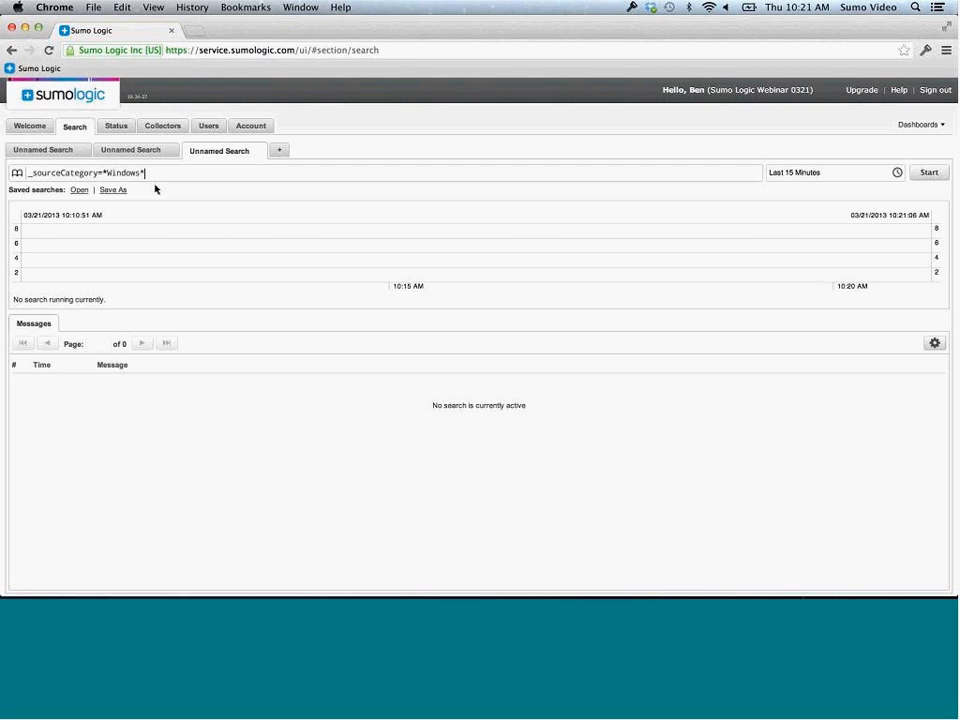
key("Return")
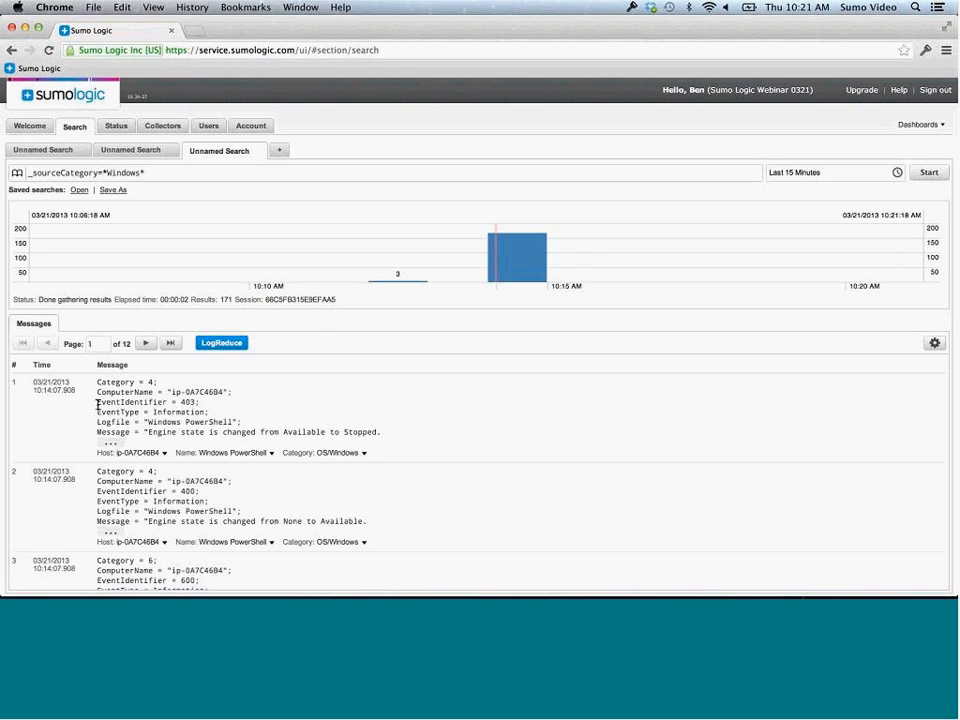
Parse the EventIdentifier value 403 into a field named eventID and set the range to Last 3 Hours
left_click_drag(97, 404, 201, 402)
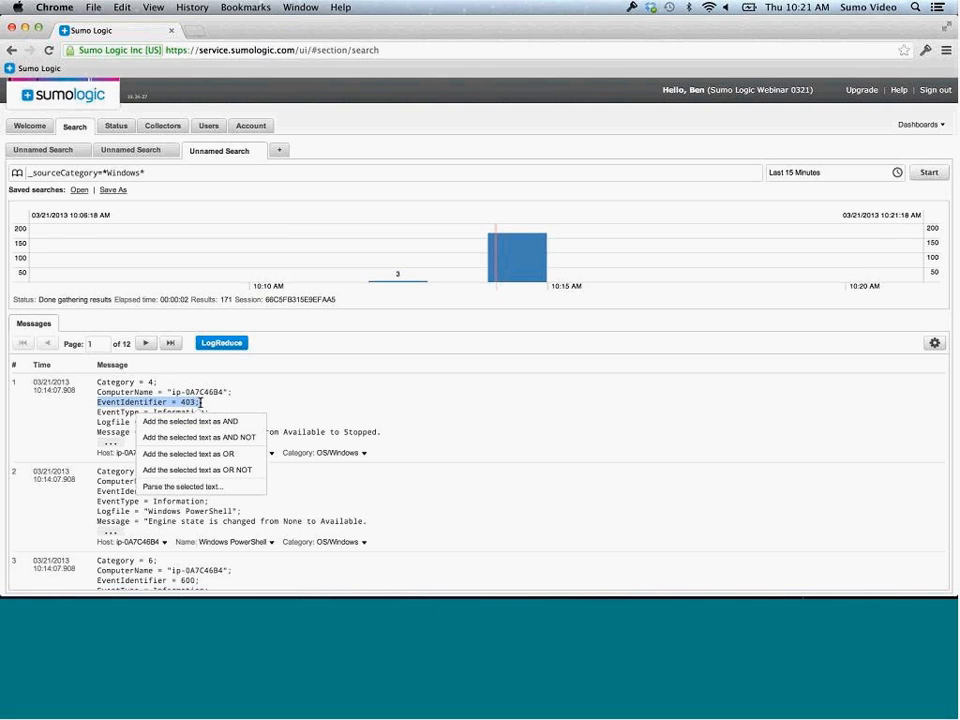
left_click(184, 487)
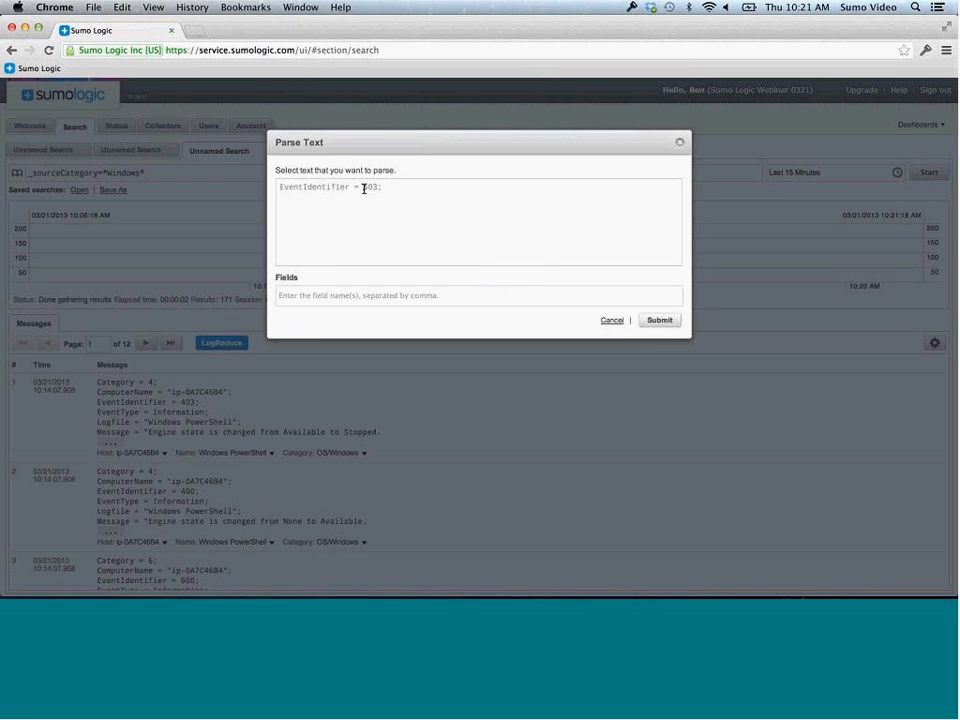
left_click_drag(364, 188, 378, 187)
left_click(393, 208)
left_click(337, 296)
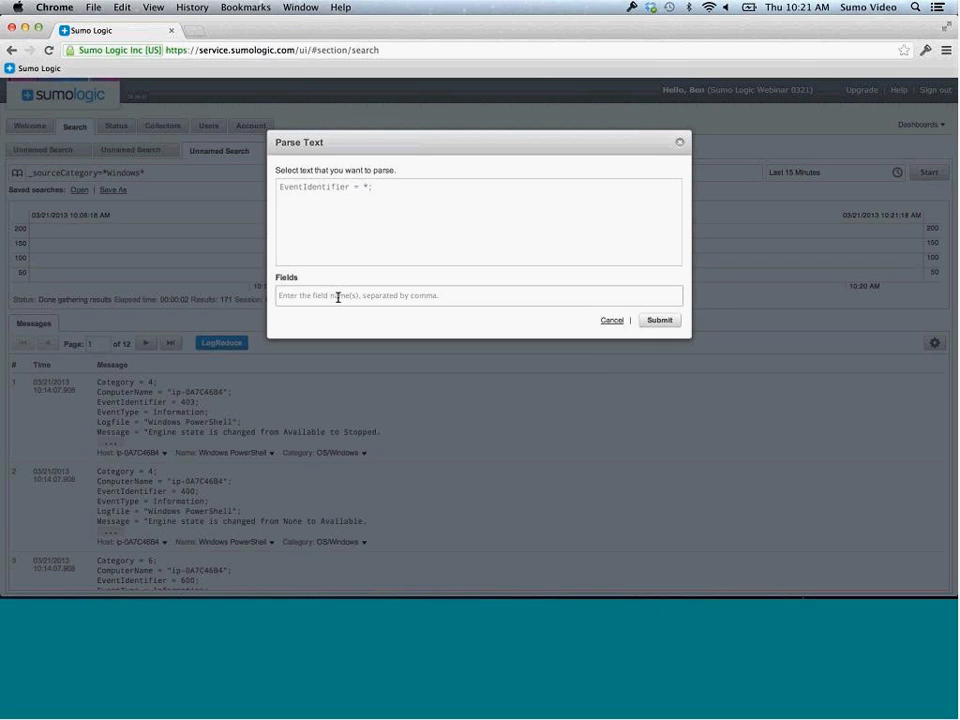
type("eventID")
left_click(660, 322)
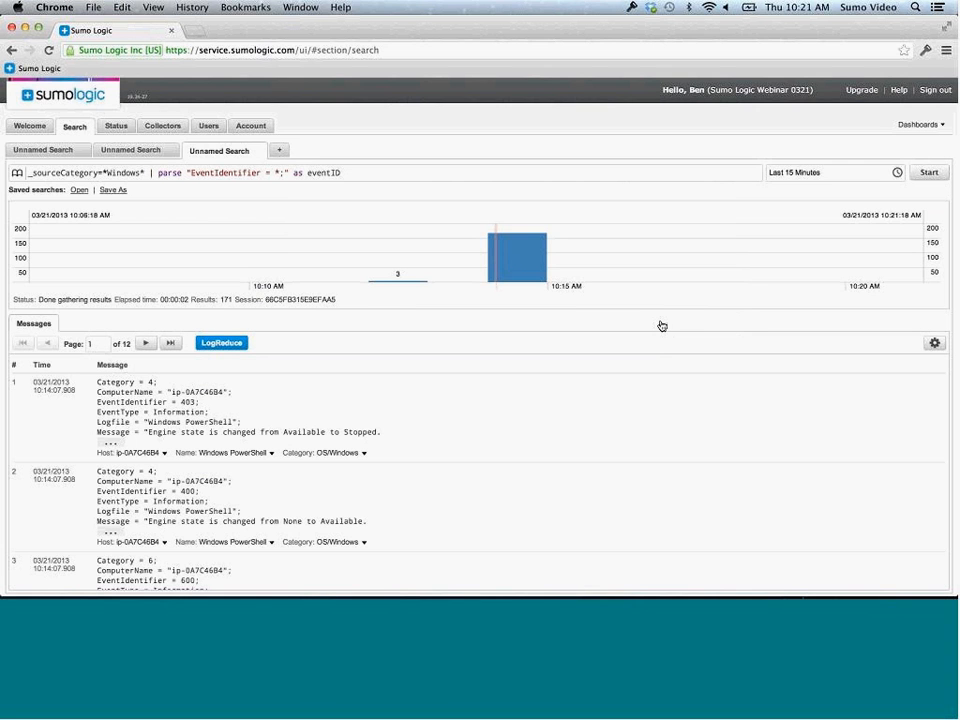
left_click(897, 172)
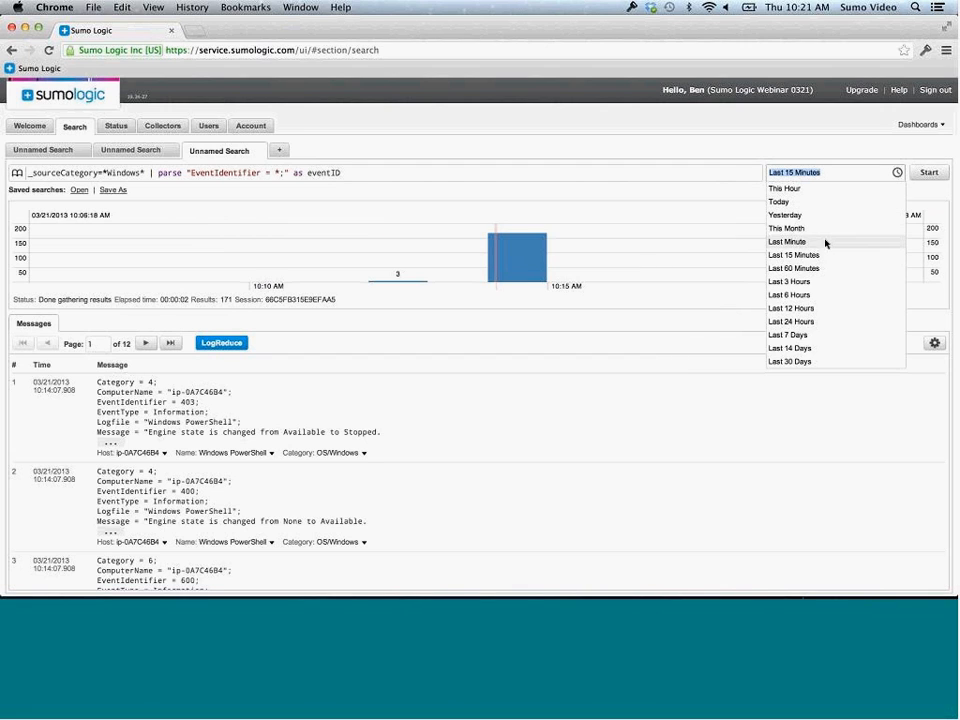
left_click(811, 281)
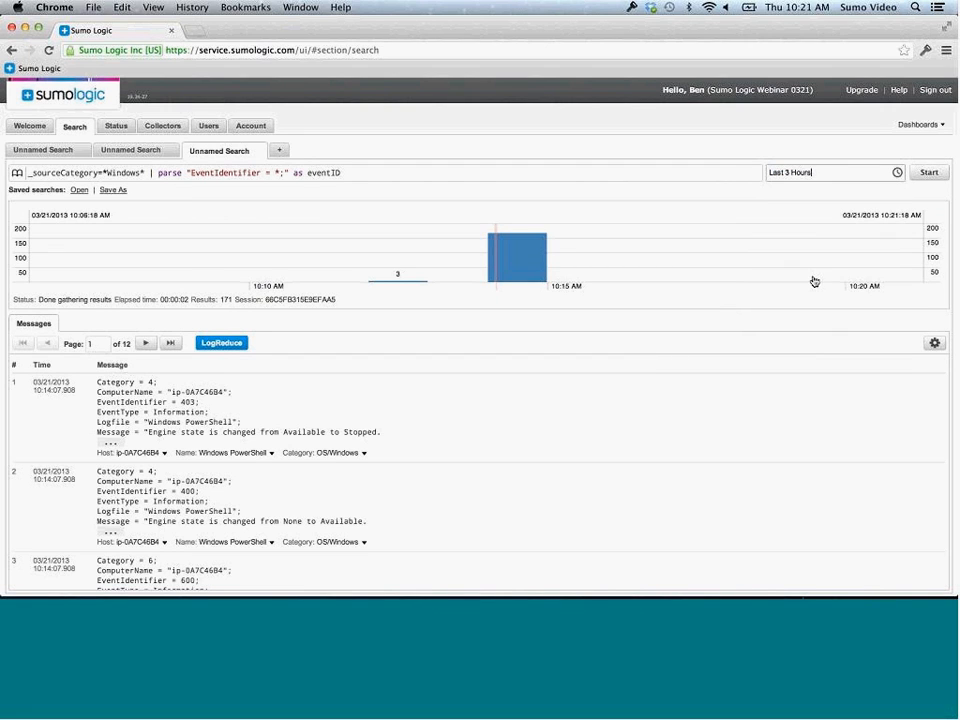
Rerun the parsed search and scroll through the results showing the eventid column
left_click(926, 173)
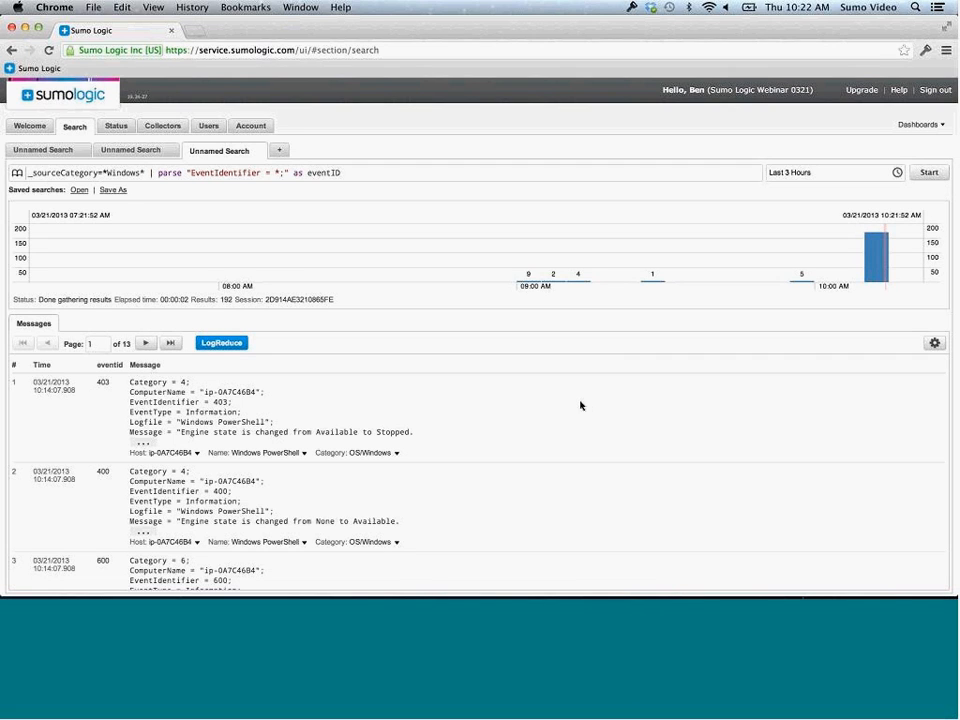
scroll(529, 519, "down", 6)
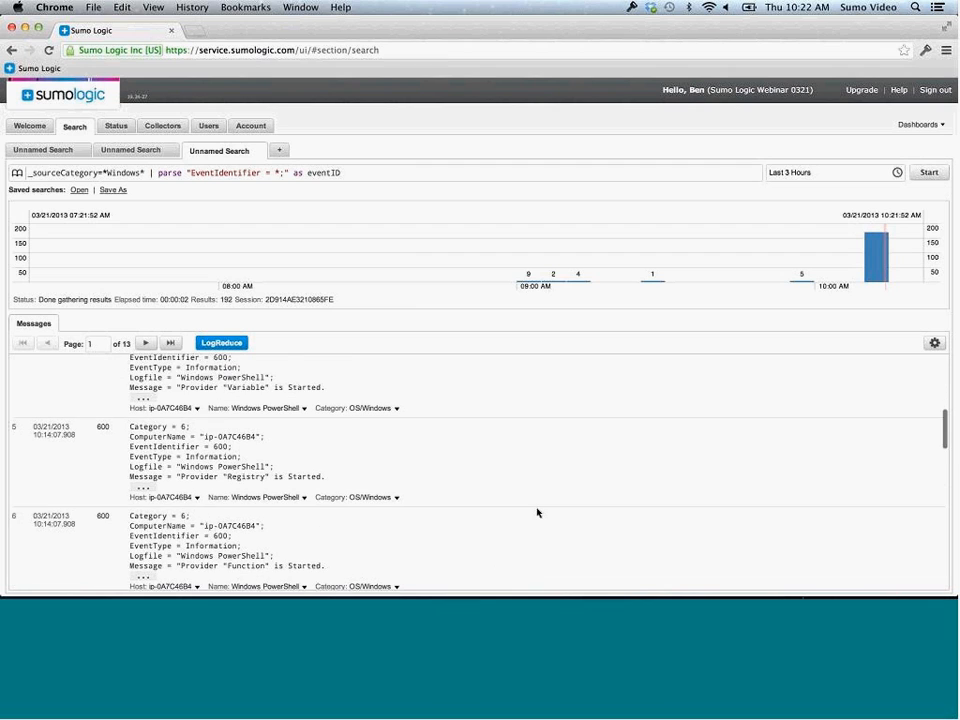
scroll(537, 512, "down", 5)
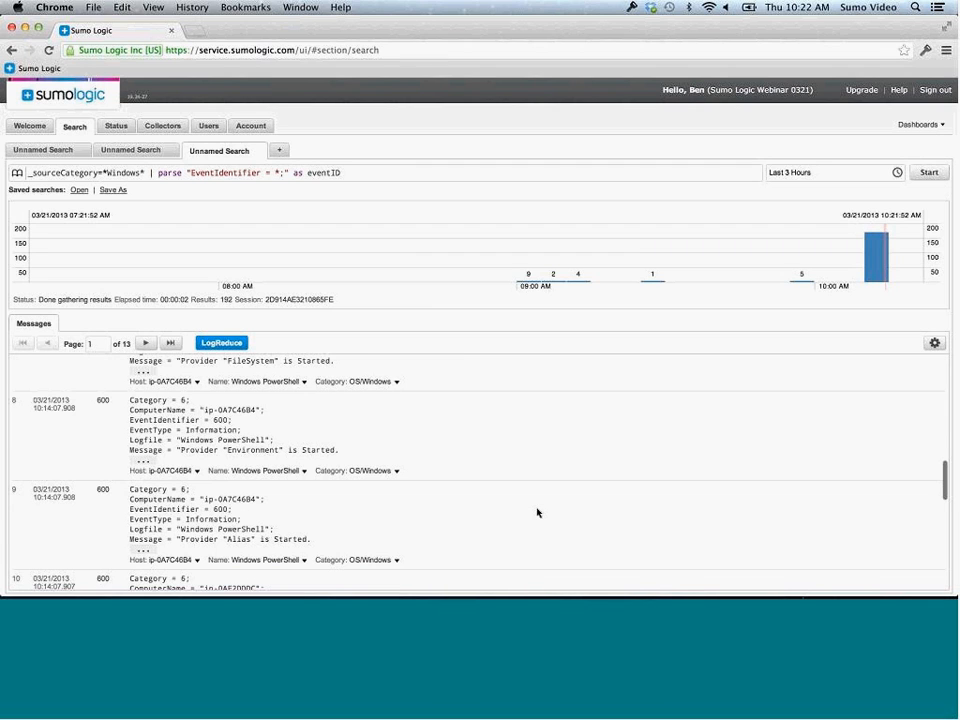
scroll(537, 512, "up", 5)
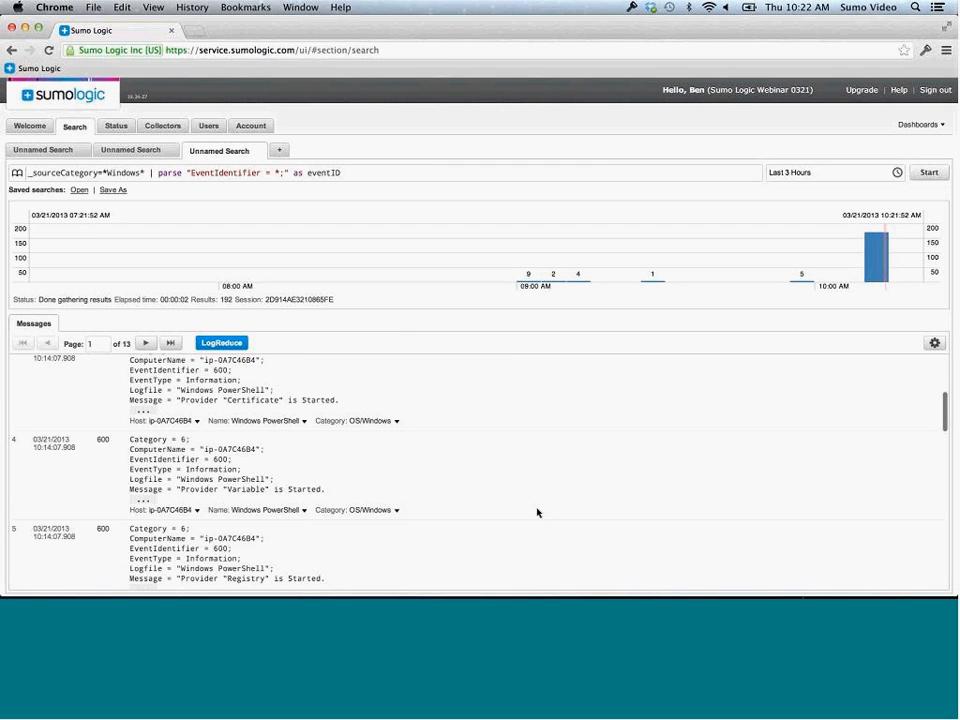
Append '| count by eventID | sort _count' to the query
left_click(441, 172)
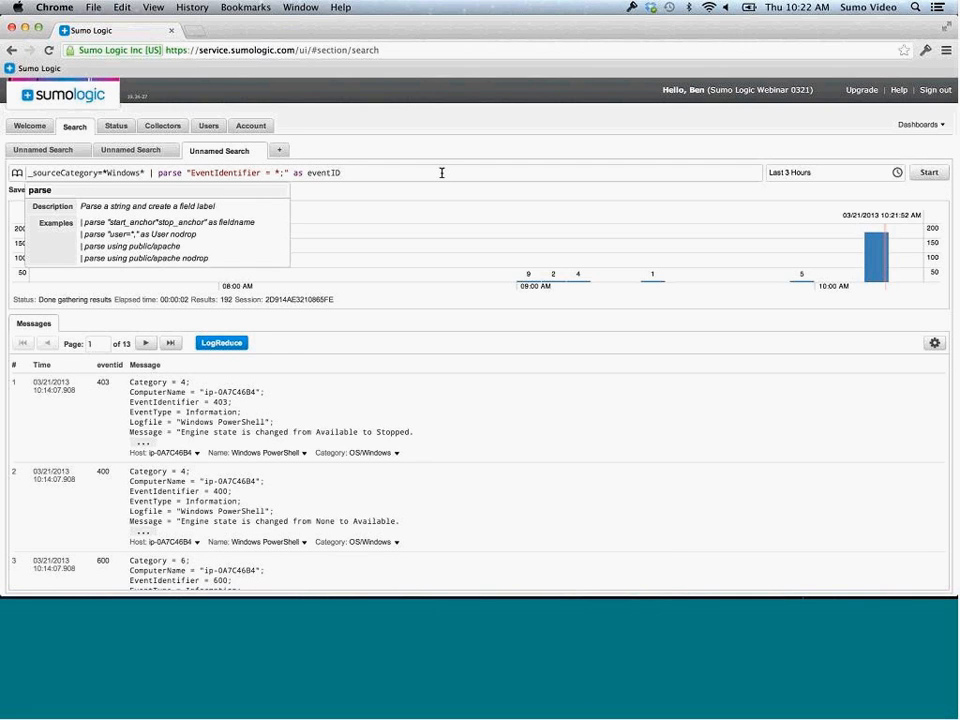
type("|")
type(" cou")
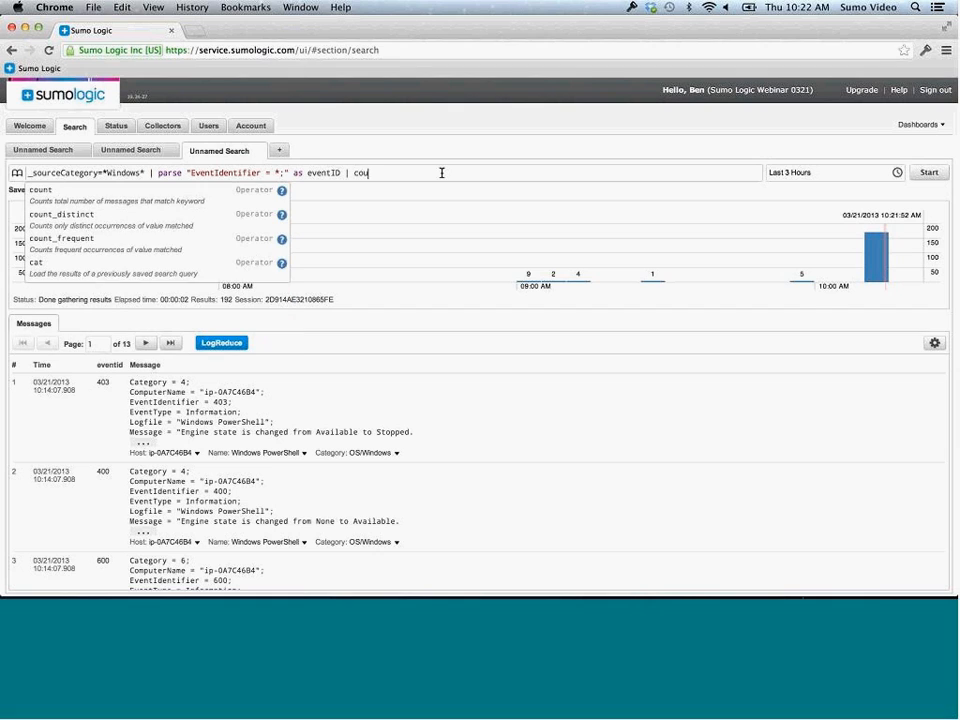
type("nt by eventID | sort")
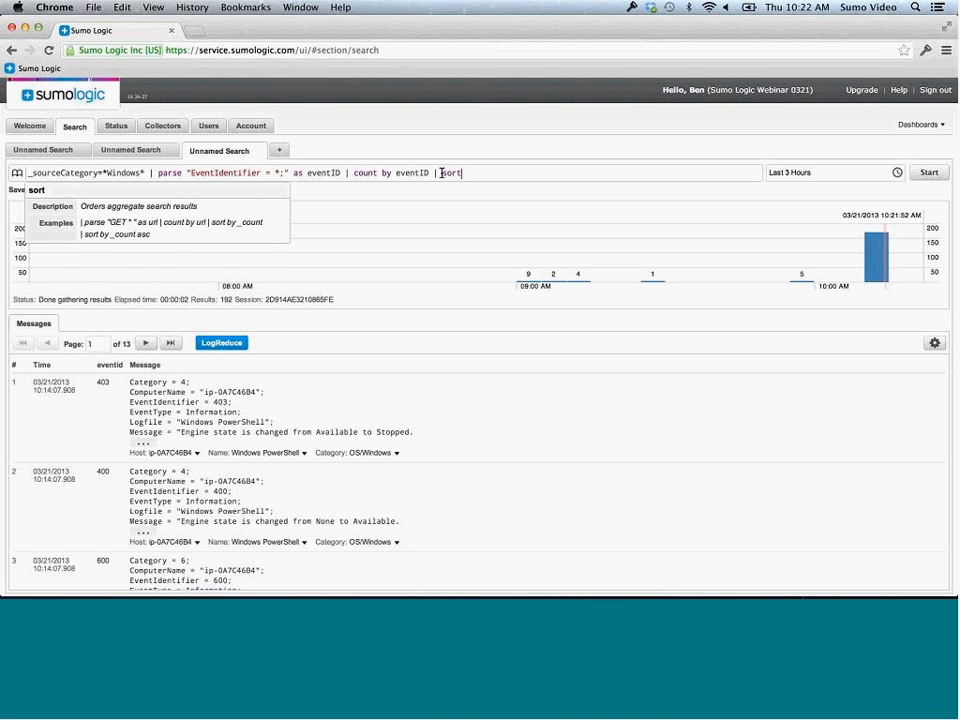
type(" _")
type("count")
Run the count-and-sort query, yielding 12 eventID rows led by 600 at 136
key("Return")
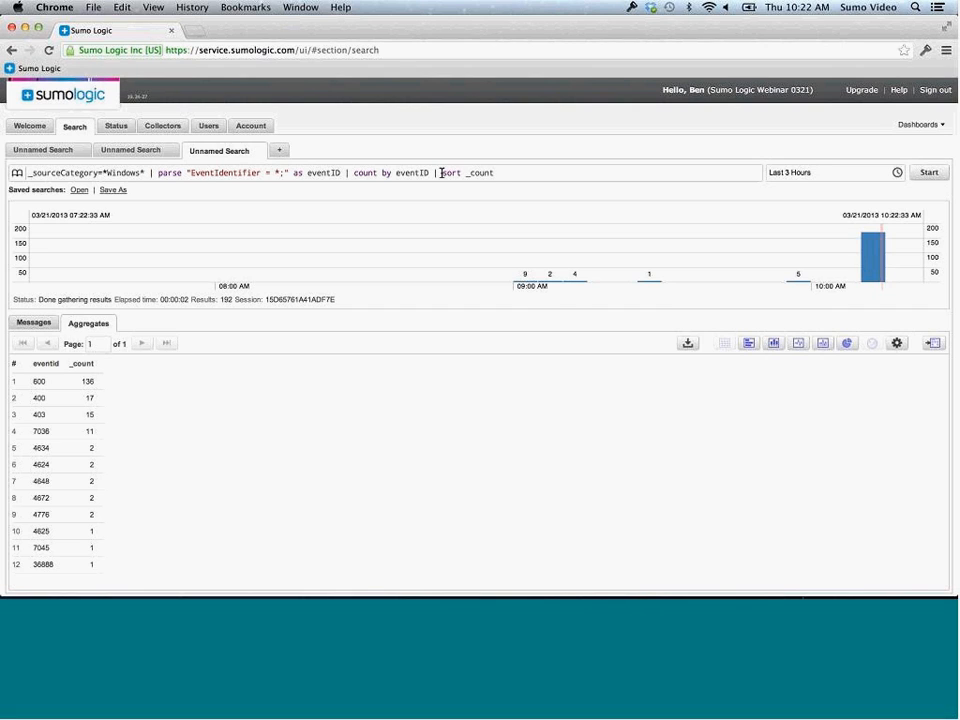
Display the eventID counts as bar, column and pie charts, then advance to the Thank You and Q&A slide
left_click(749, 344)
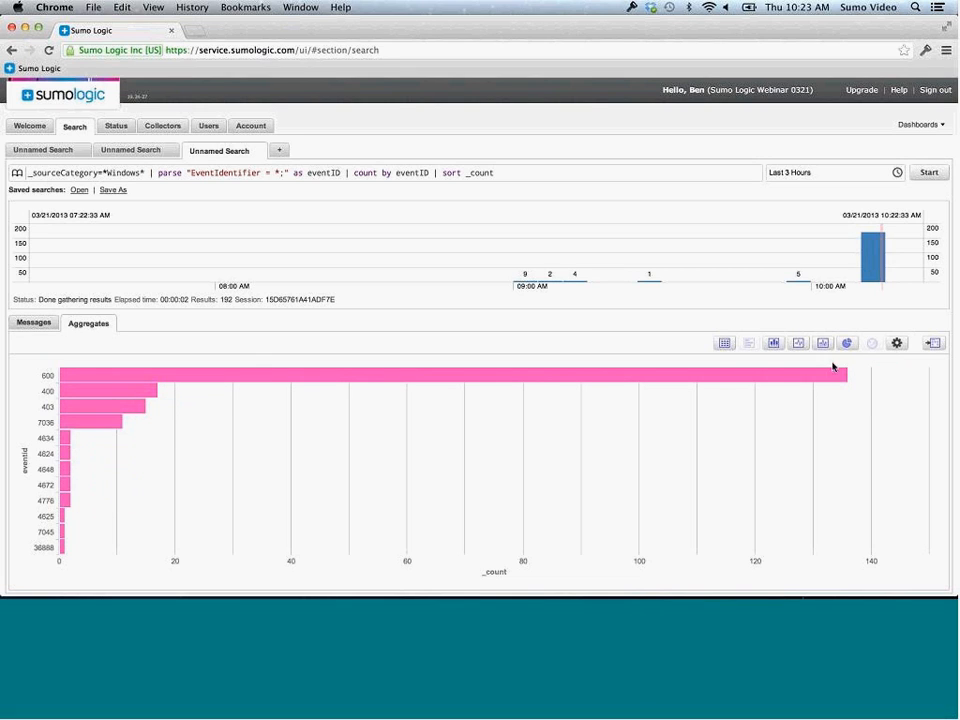
left_click(776, 345)
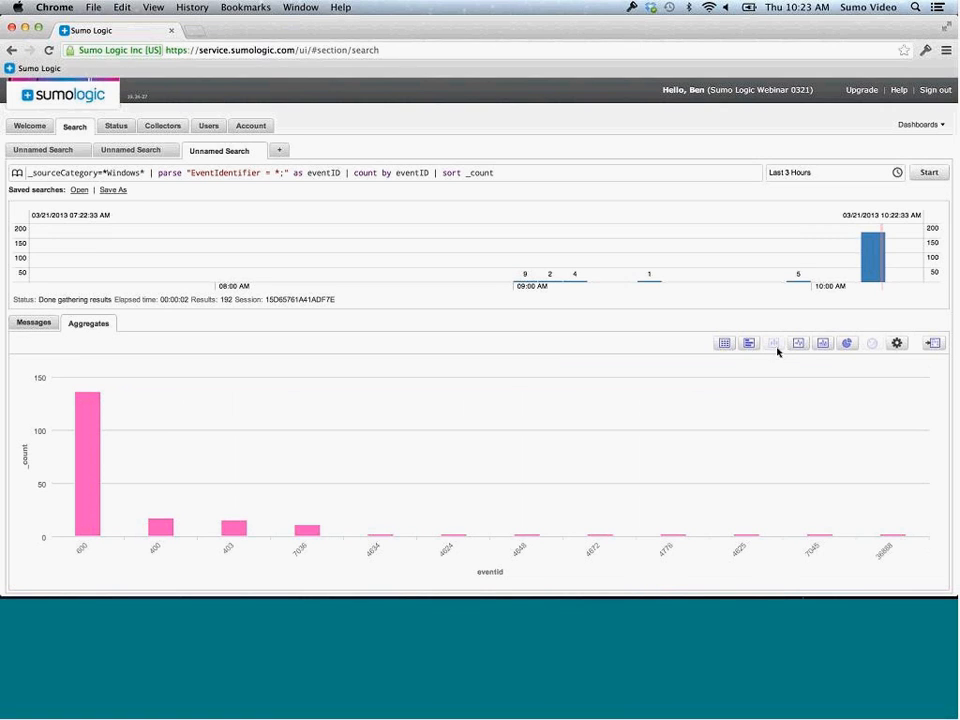
left_click(849, 349)
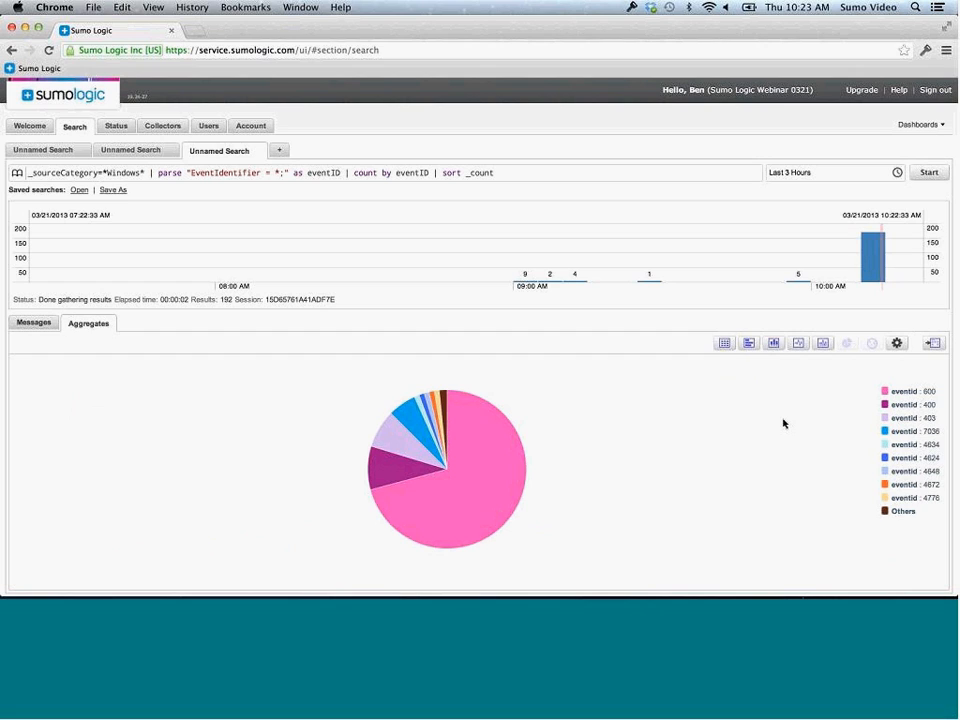
mouse_move(478, 470)
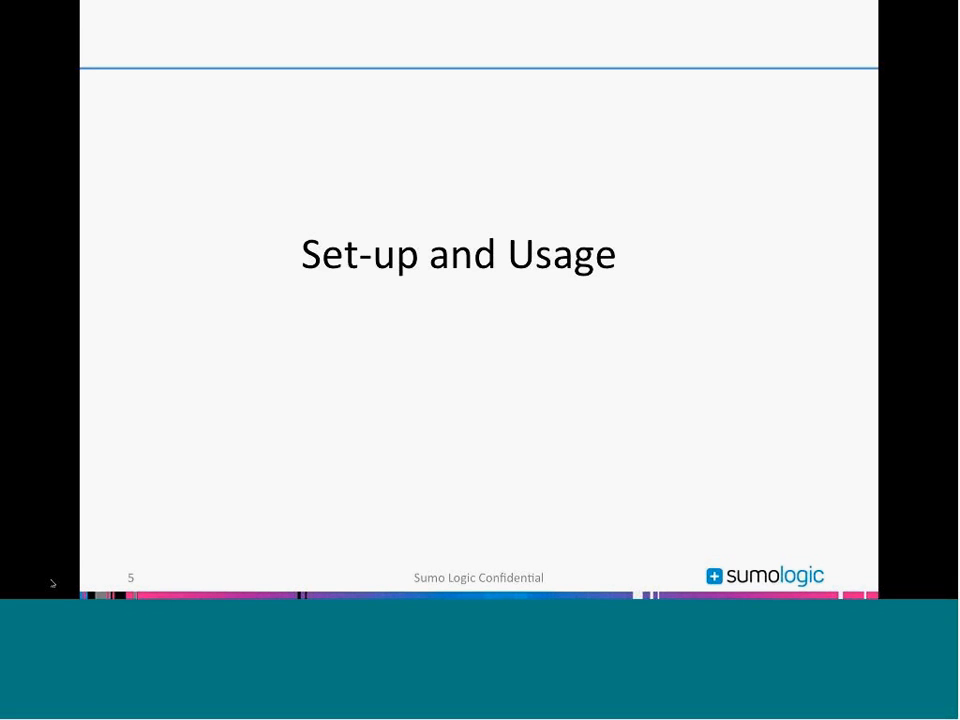
left_click(107, 410)
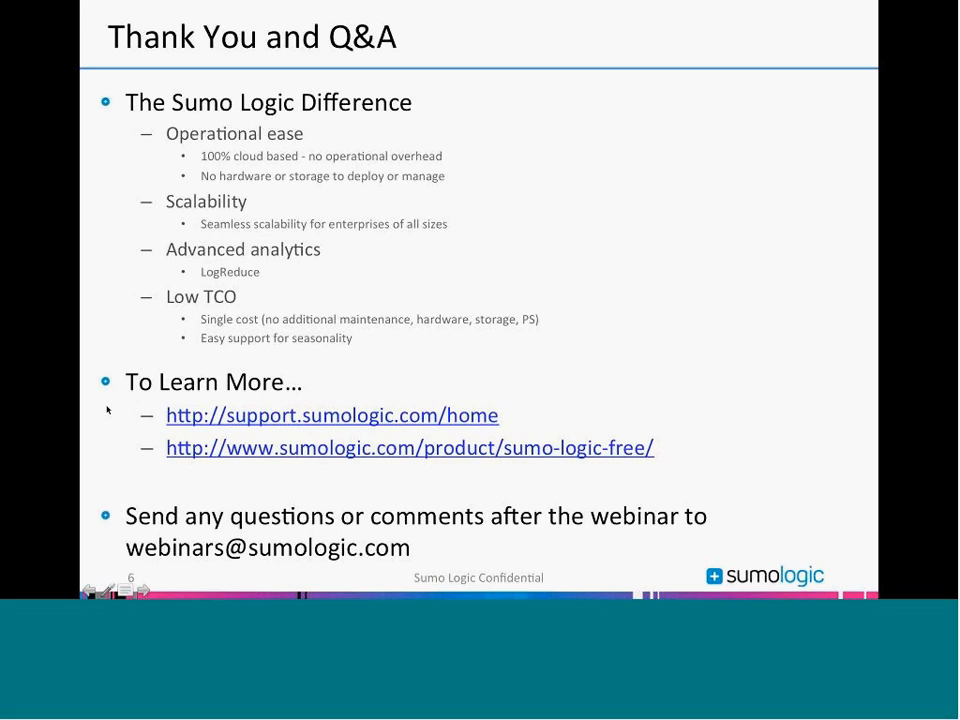
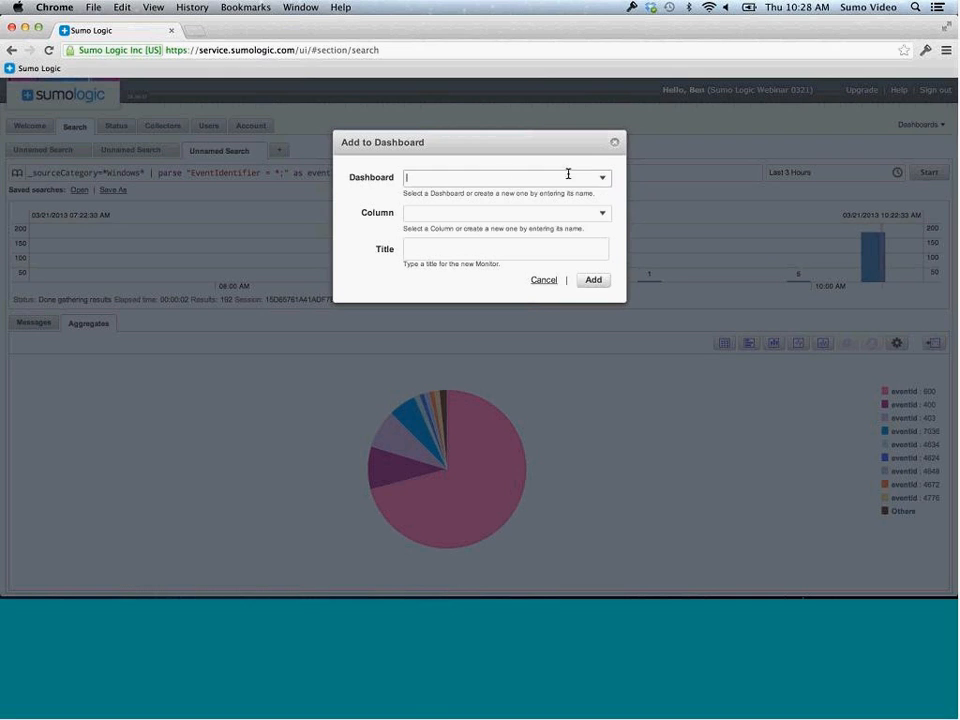
Add the eventID chart to Default Windows under Operations, titled 'Windows Events'
left_click(603, 180)
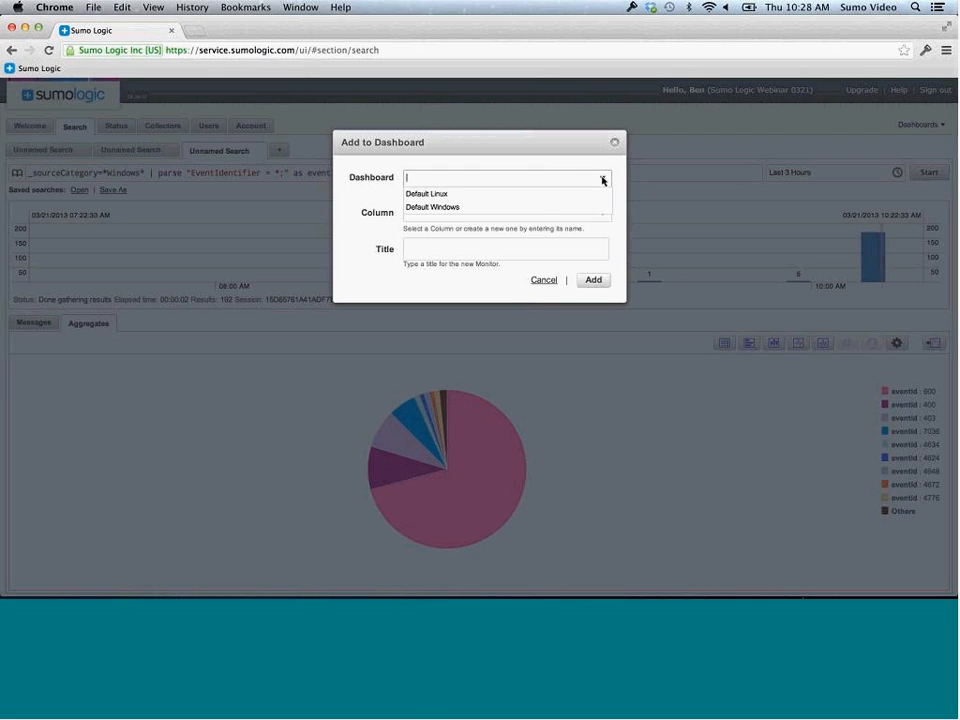
left_click(525, 208)
left_click(604, 215)
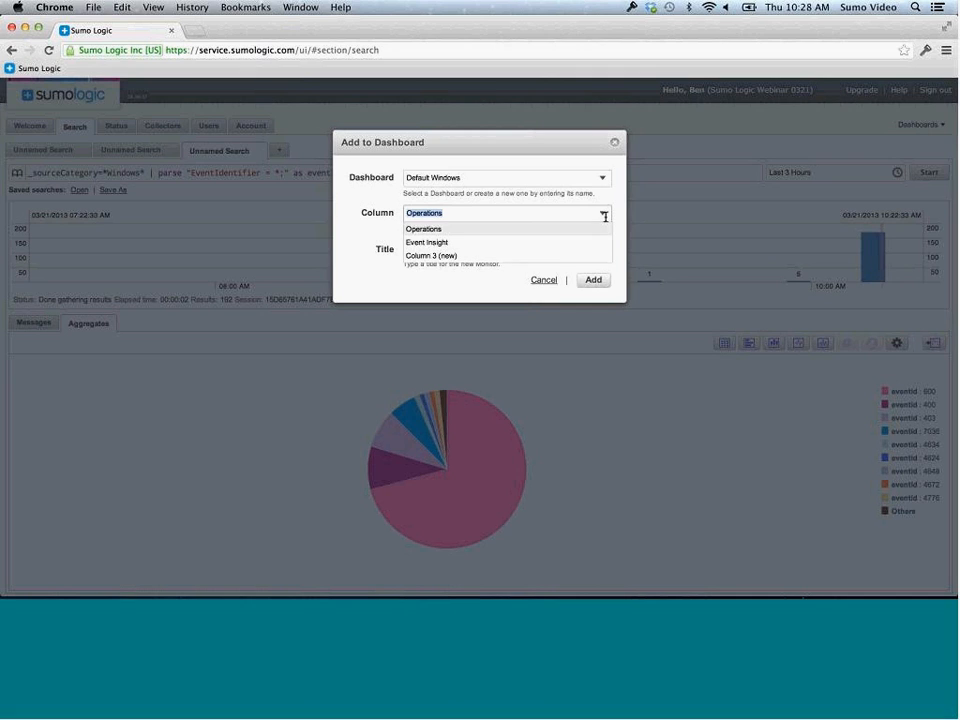
left_click(501, 285)
left_click(501, 246)
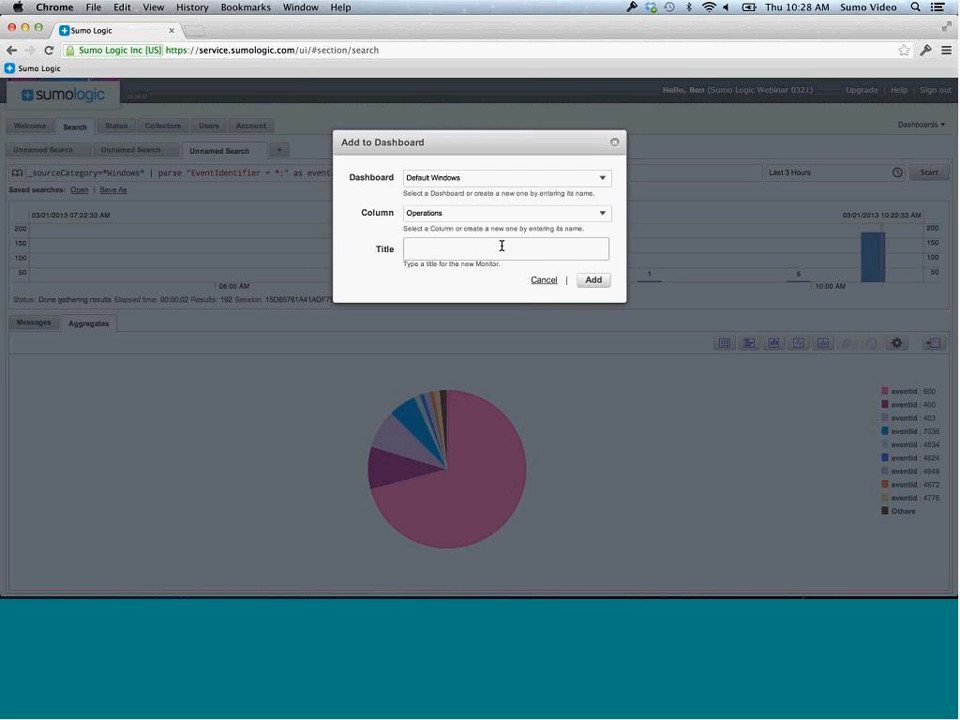
type("Windows Events")
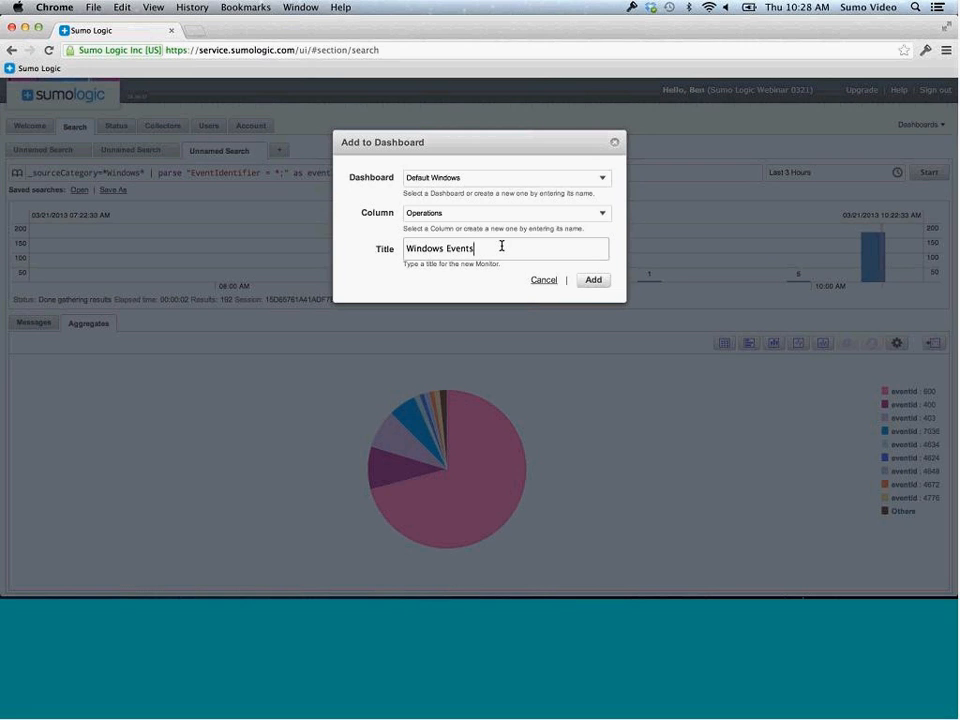
left_click(593, 280)
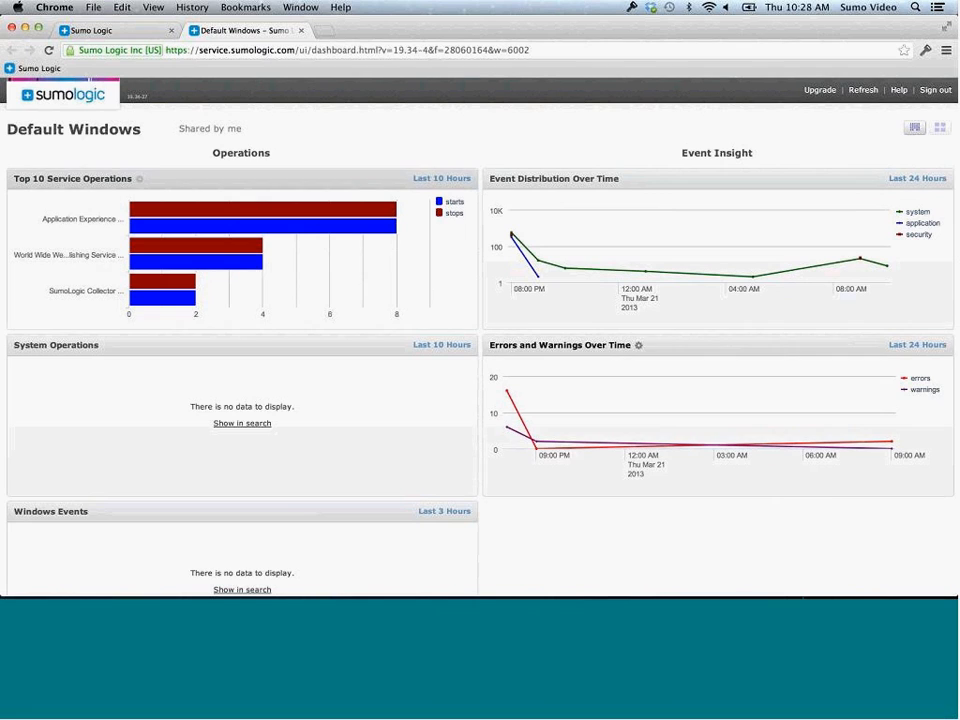
Review the new Windows Events panel on Default Windows, then return to the eventID search
mouse_move(268, 263)
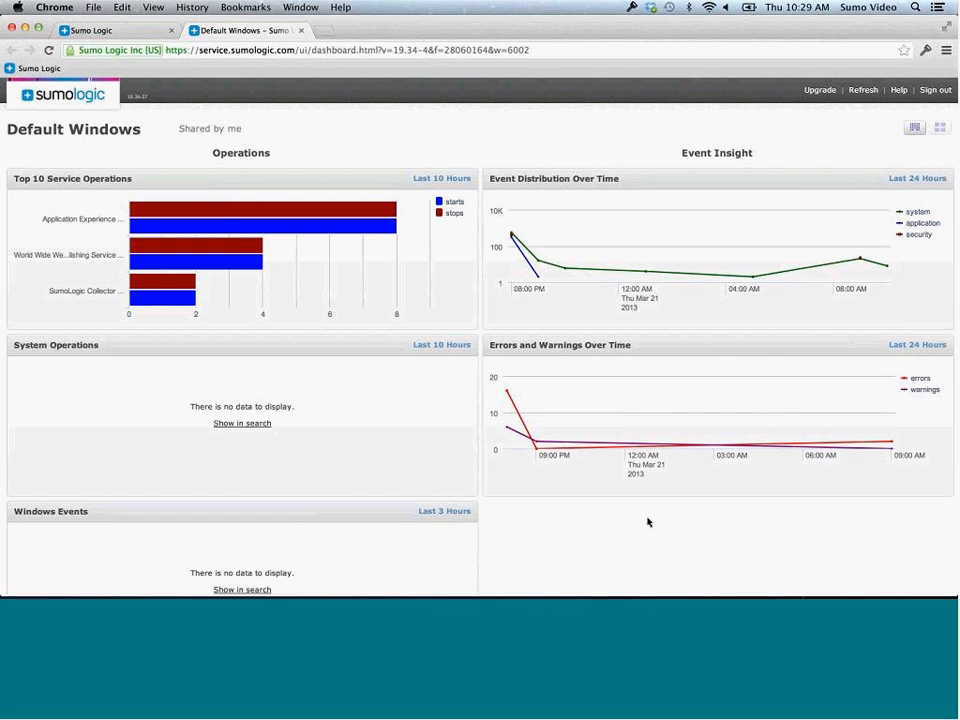
scroll(648, 522, "down", 2)
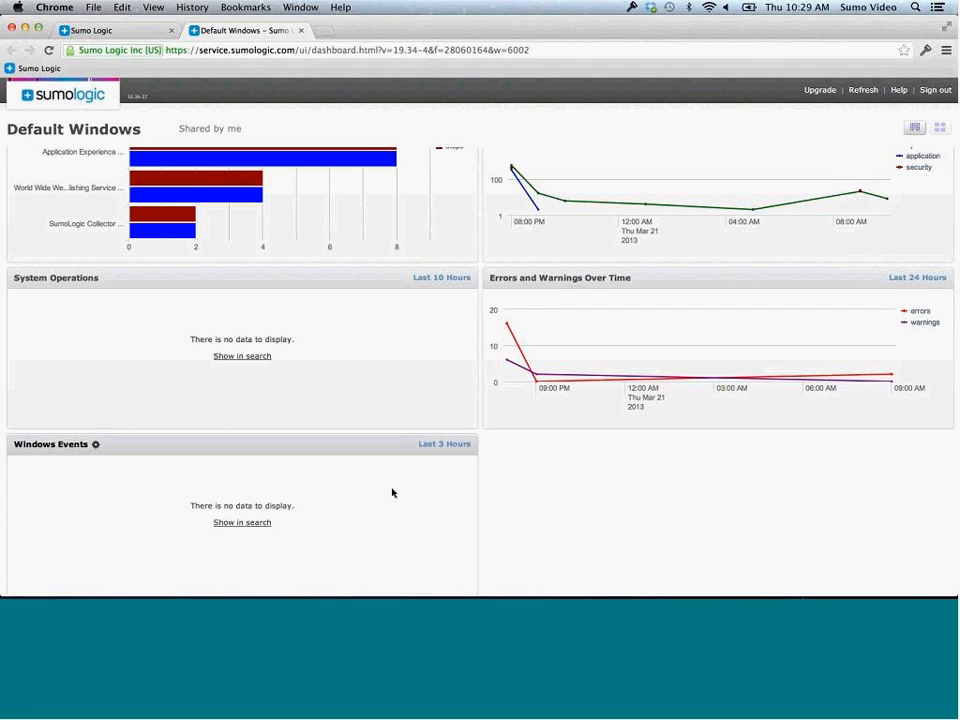
scroll(653, 508, "up", 2)
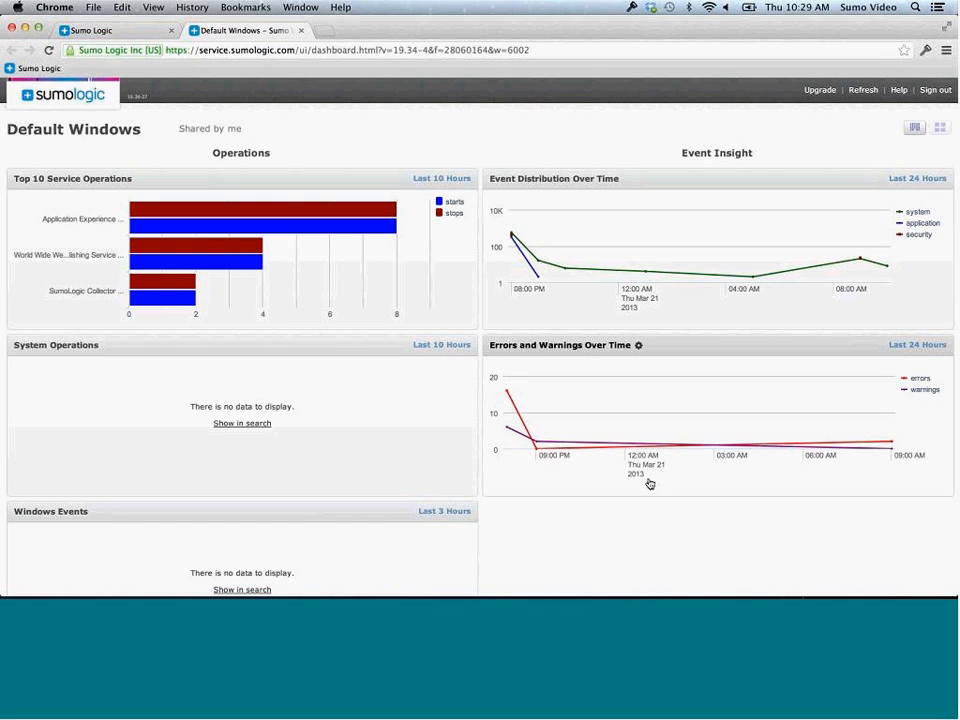
left_click(149, 130)
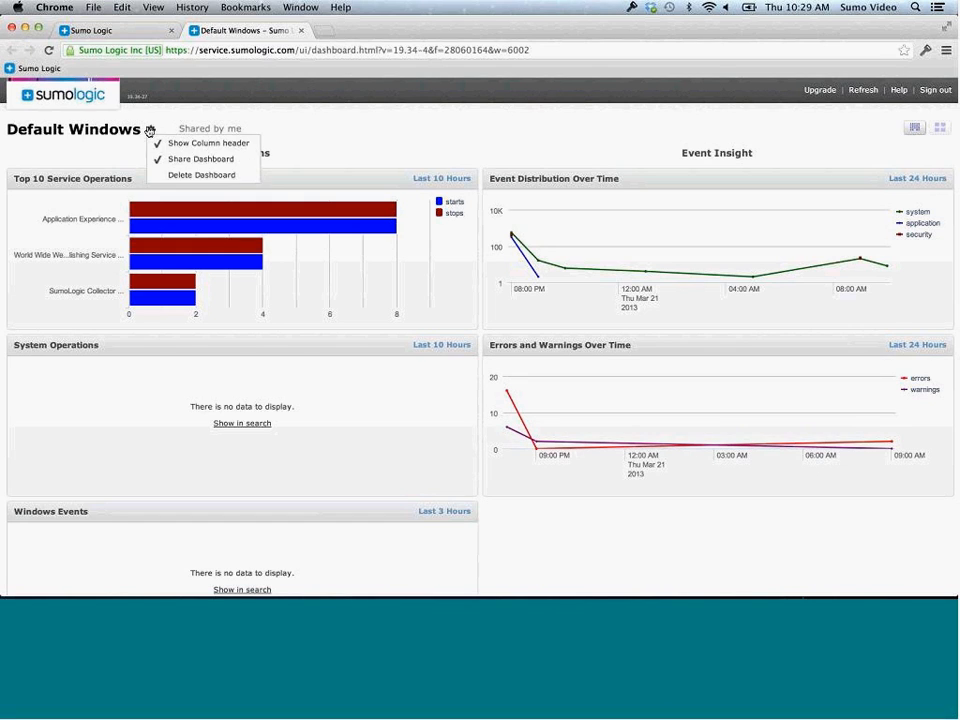
left_click(344, 138)
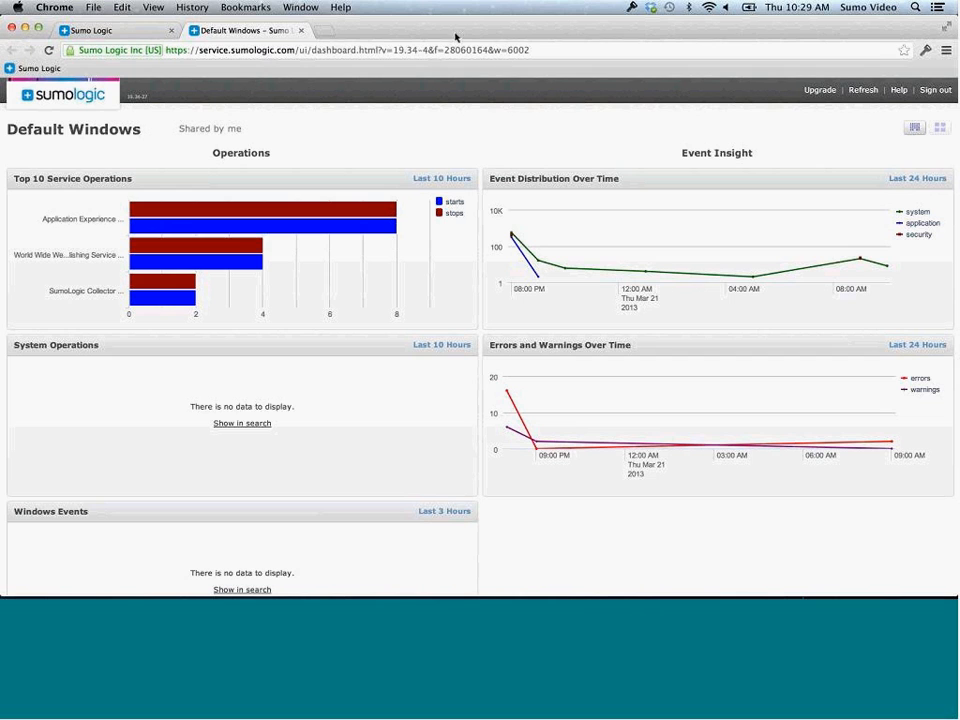
left_click(135, 35)
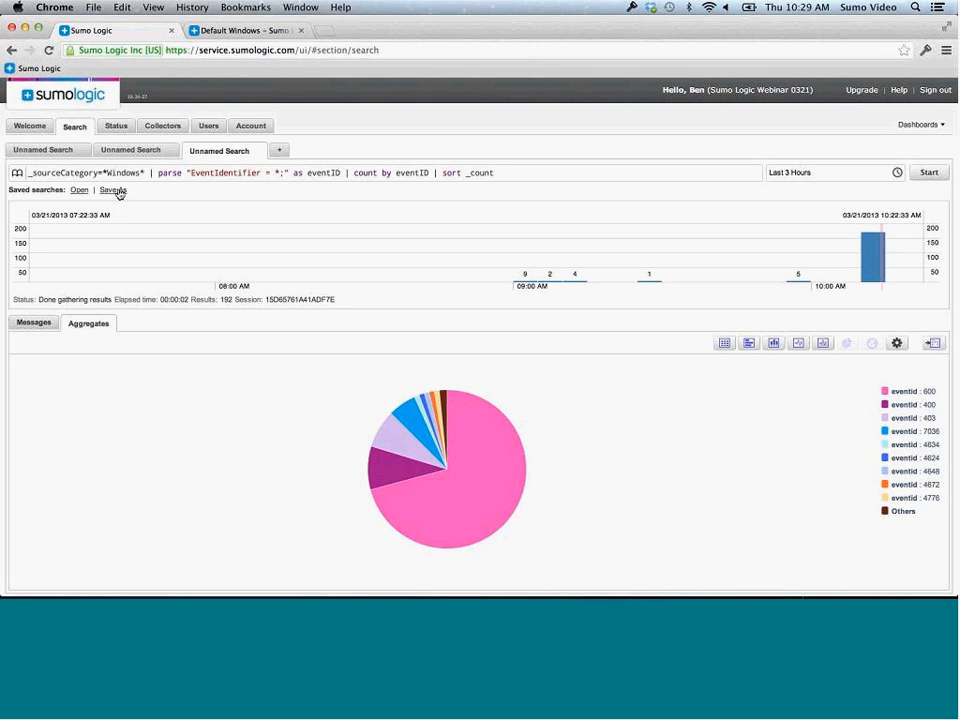
left_click(115, 191)
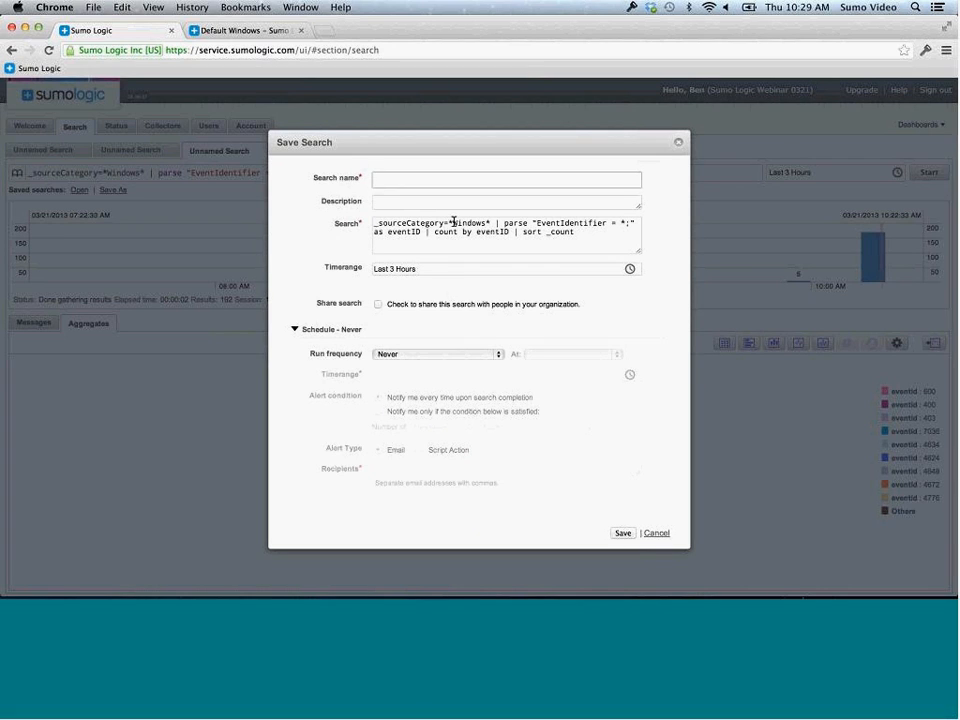
type("Tes")
left_click(450, 355)
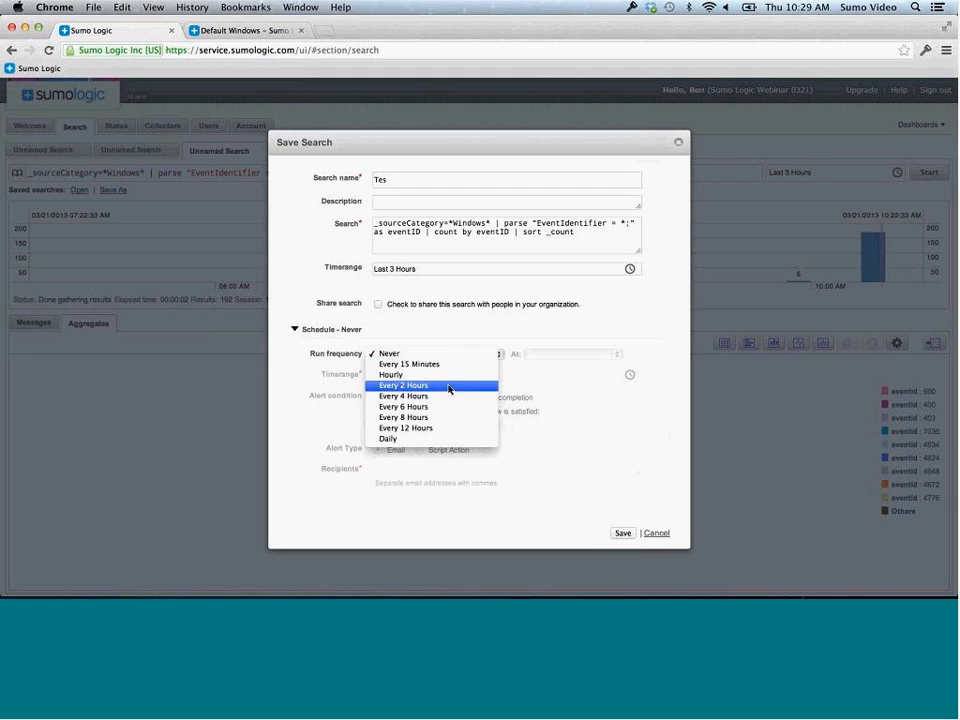
left_click(450, 364)
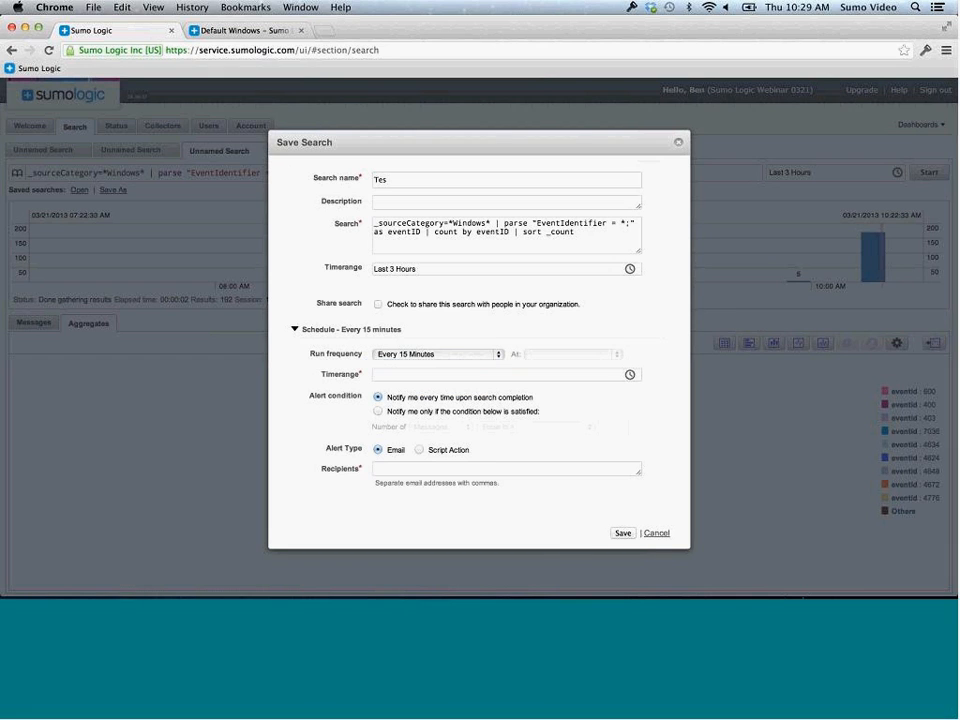
left_click(630, 374)
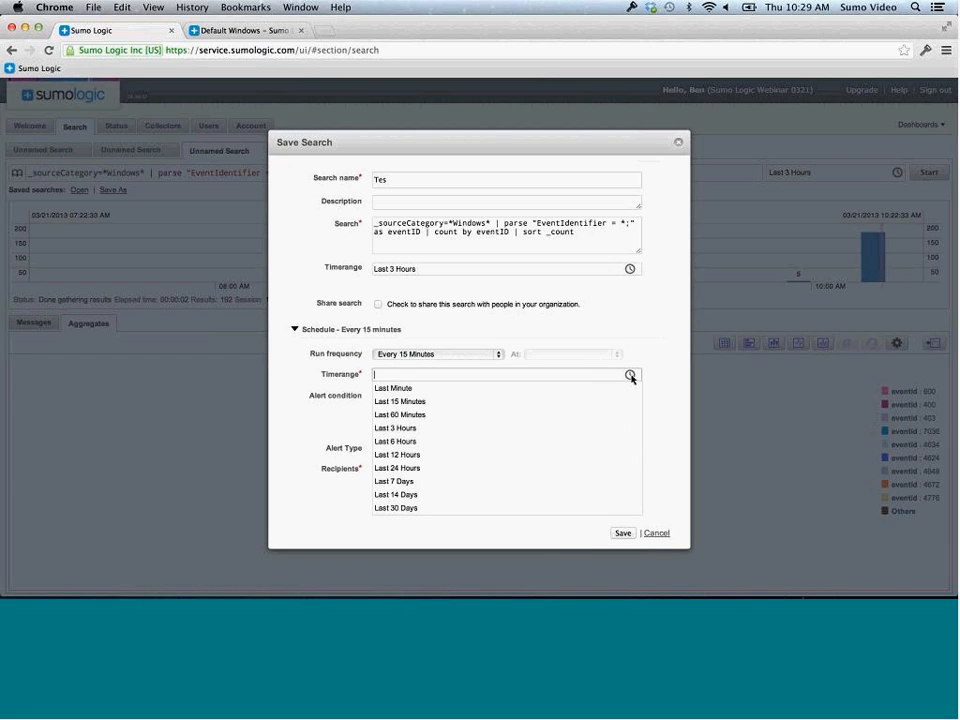
left_click(500, 401)
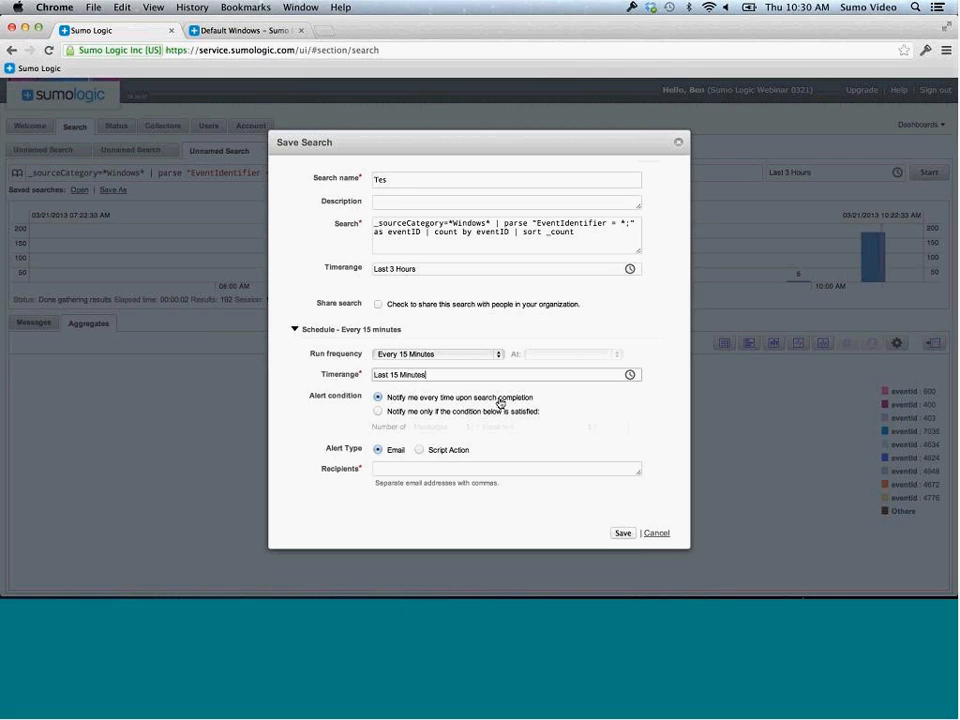
left_click(379, 411)
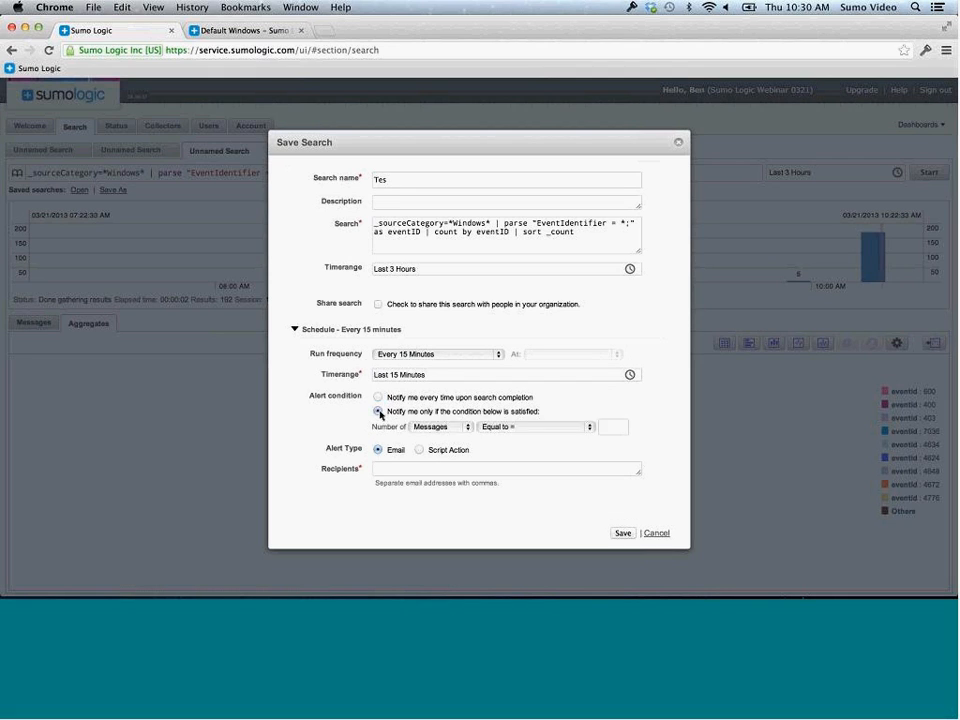
left_click(452, 429)
left_click(446, 439)
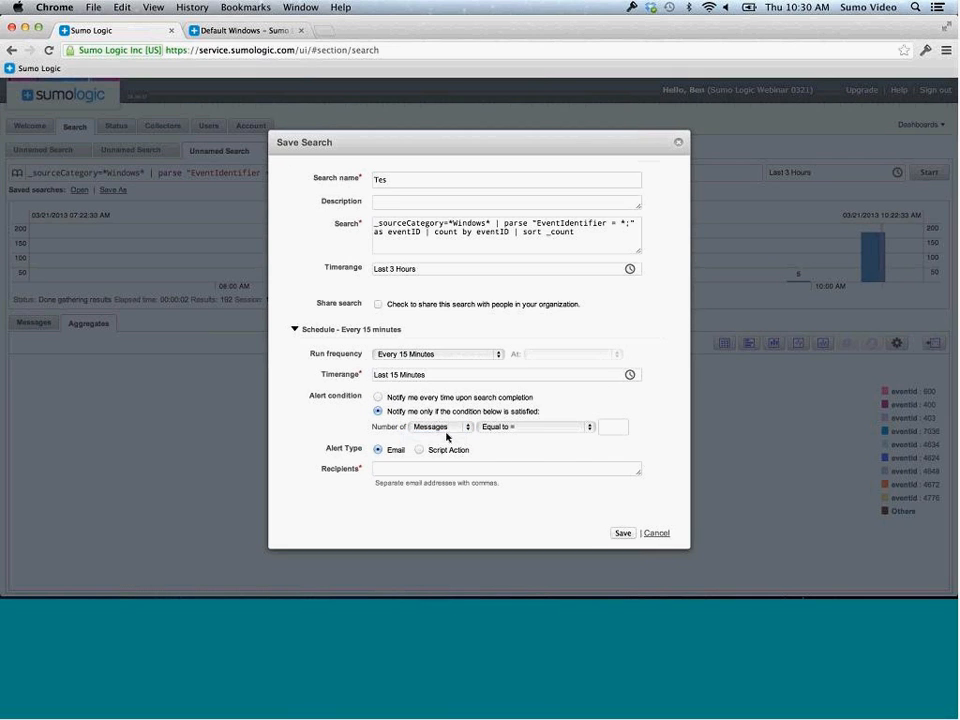
left_click(531, 428)
left_click(533, 437)
left_click(603, 427)
type("100")
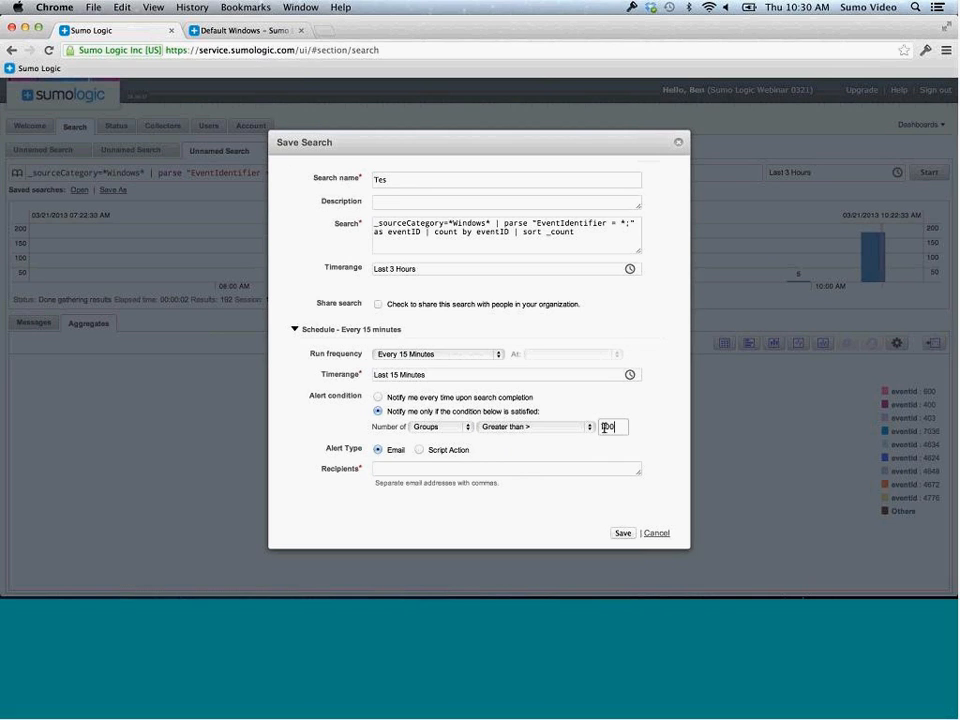
left_click(489, 469)
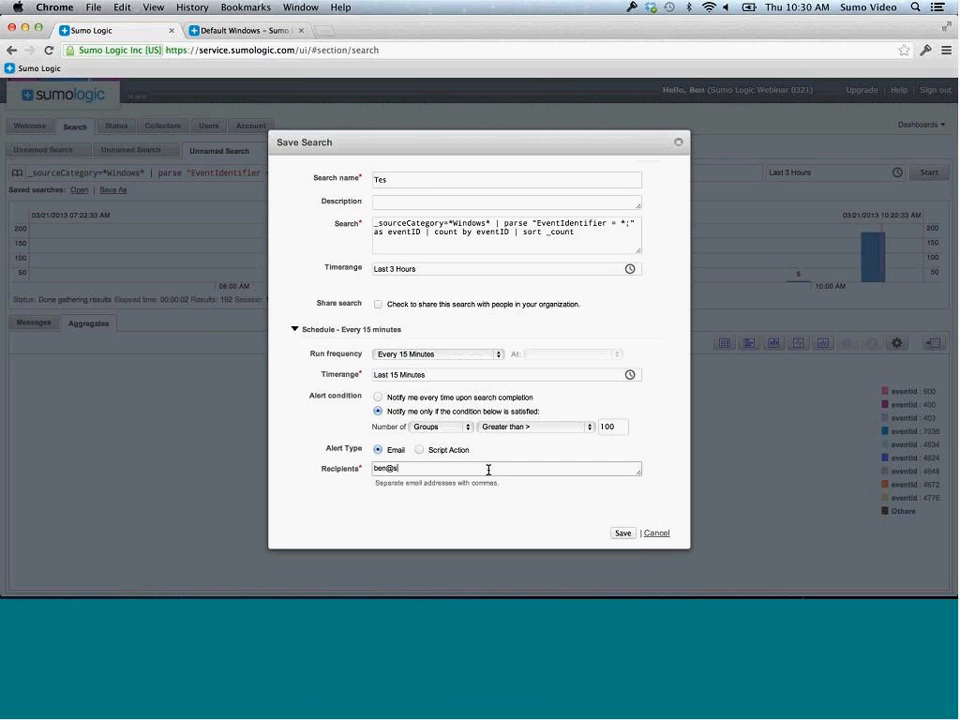
left_click(656, 533)
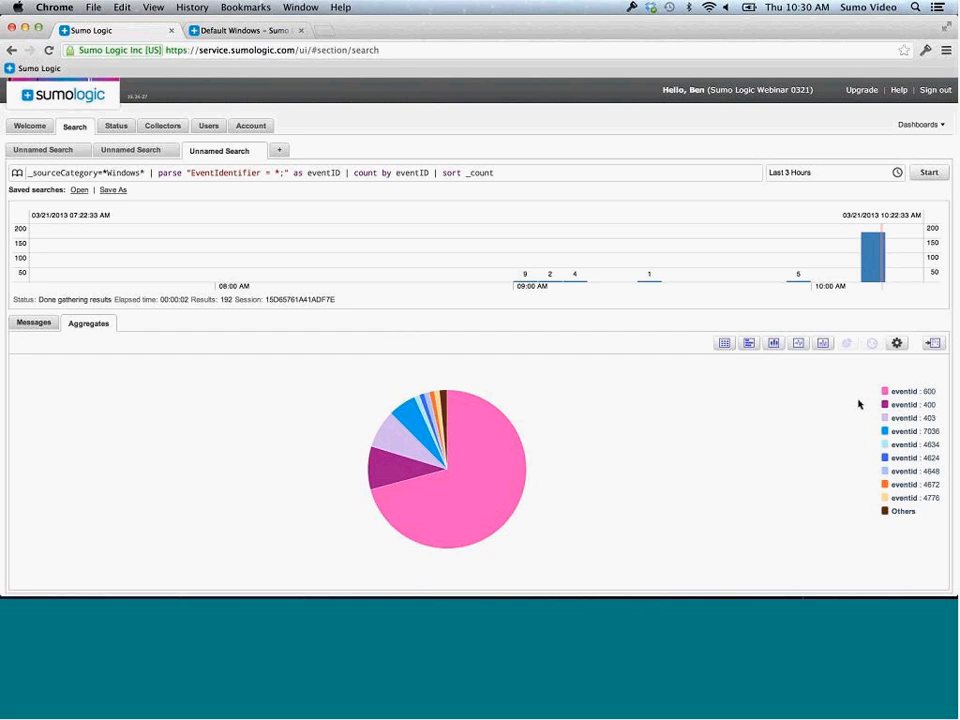
Switch from the pie chart to the Messages view listing the raw Windows event entries
left_click(896, 344)
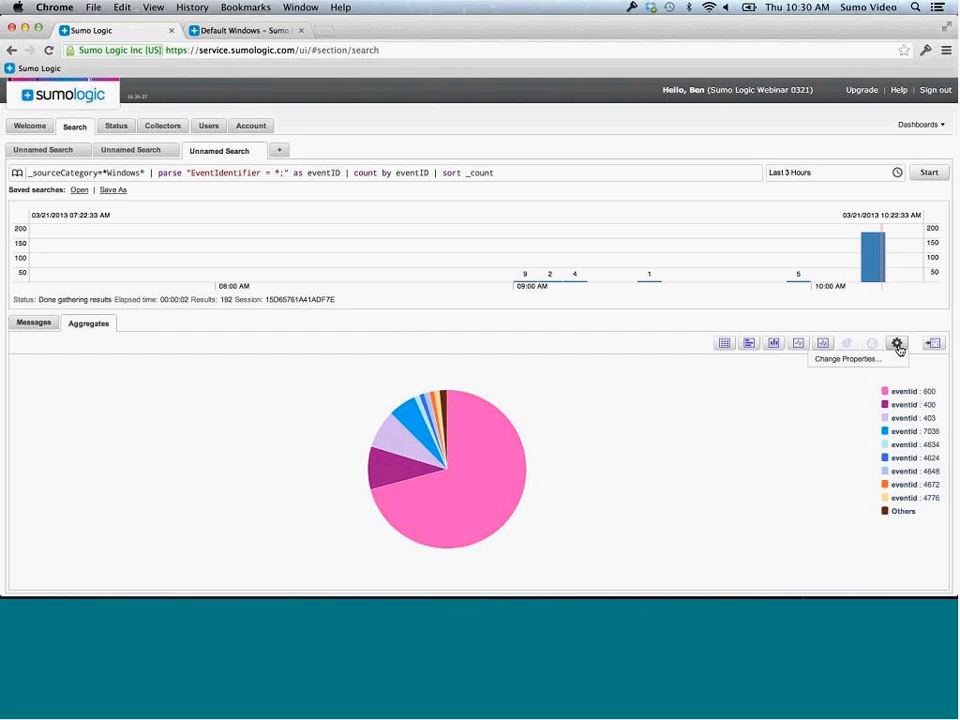
left_click(34, 323)
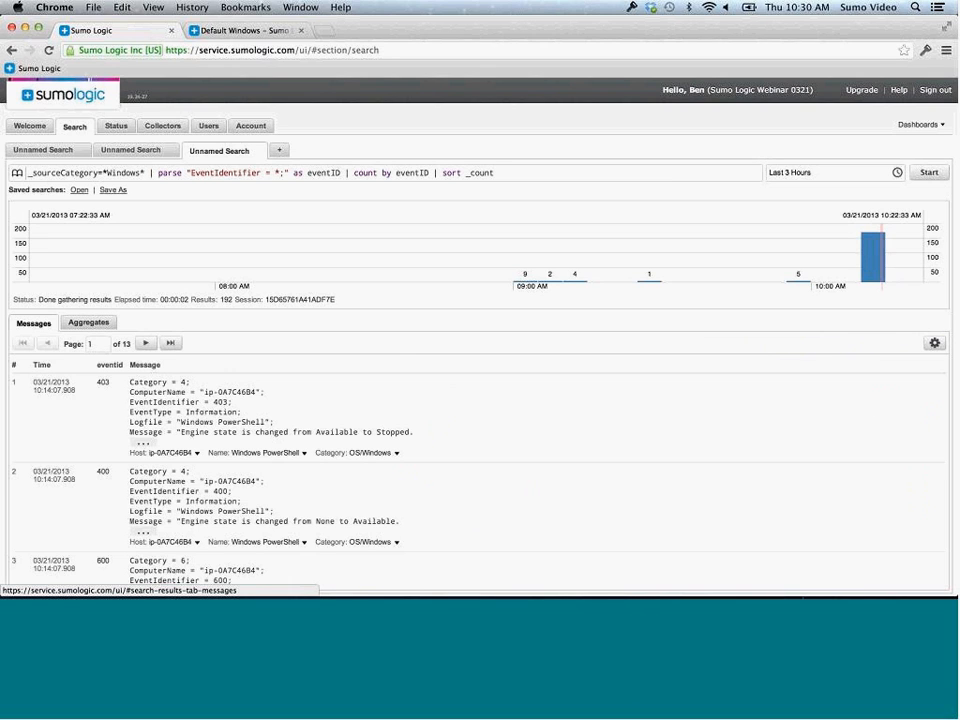
left_click(935, 343)
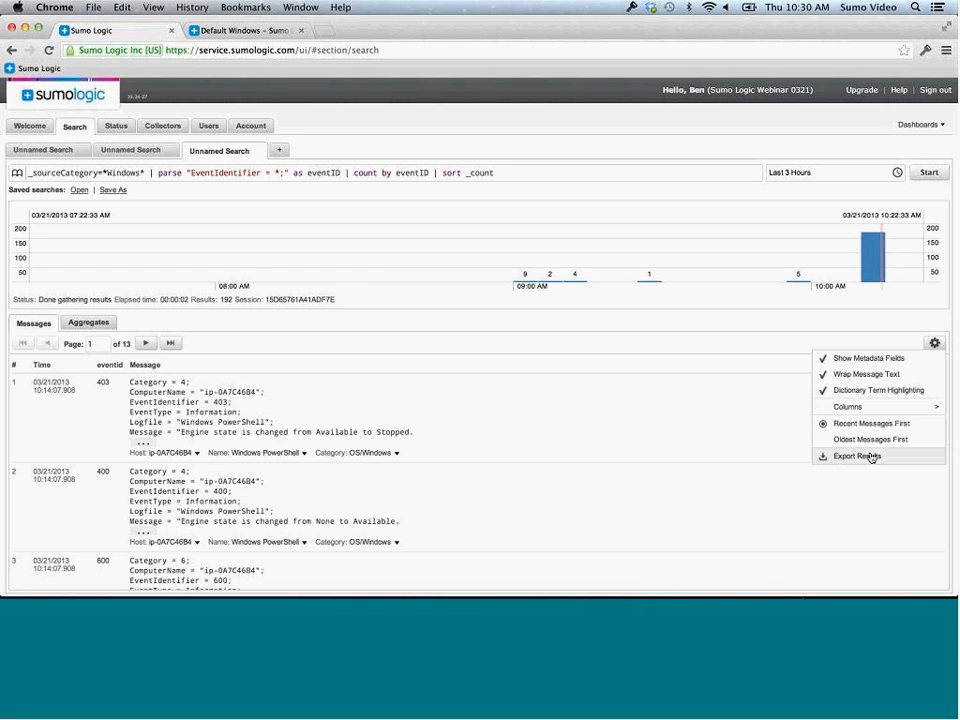
left_click(743, 439)
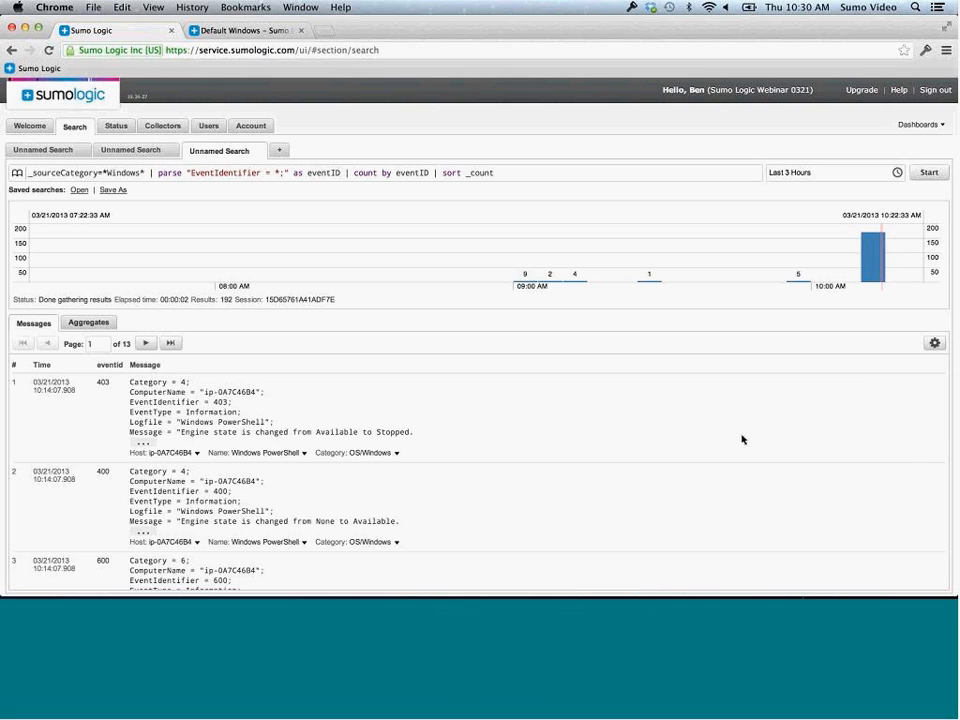